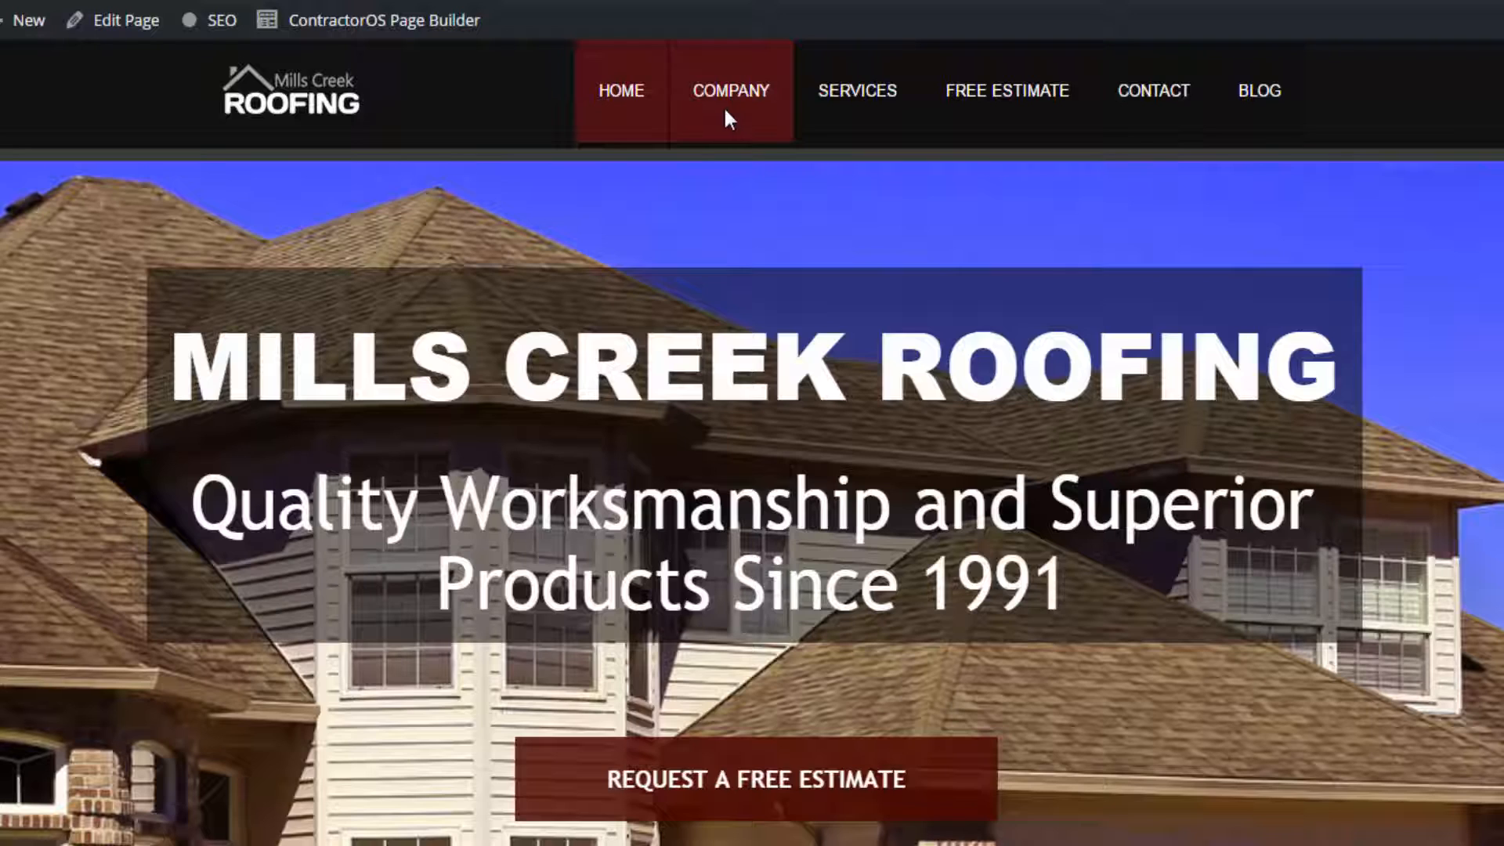
- Open the Company page and review its content sections, from the family-owned text and local areas map to Our Services
left_click(727, 117)
scroll(272, 510, "down", 5)
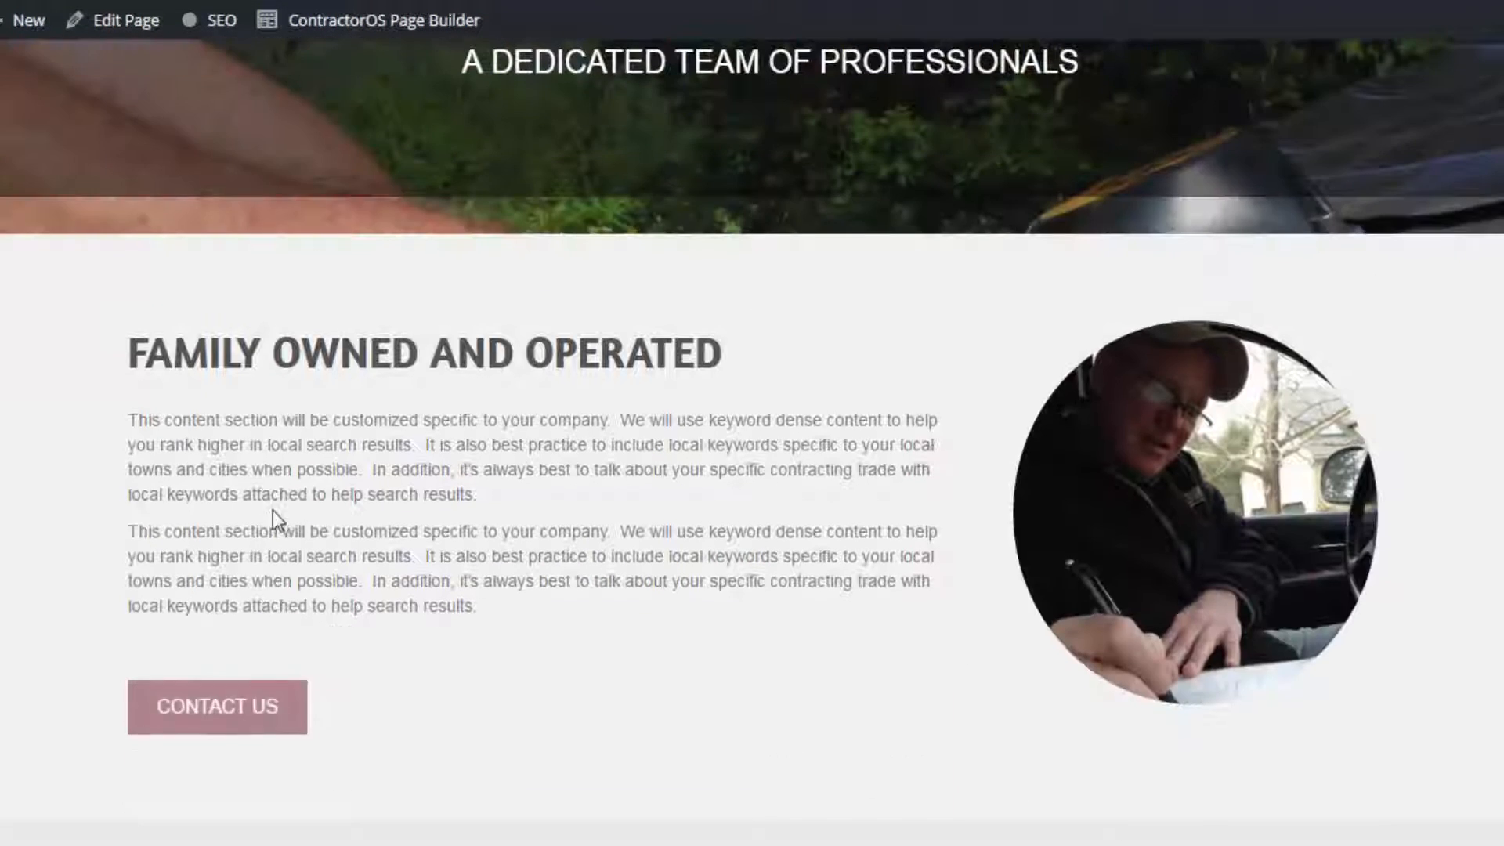
left_click_drag(131, 420, 510, 607)
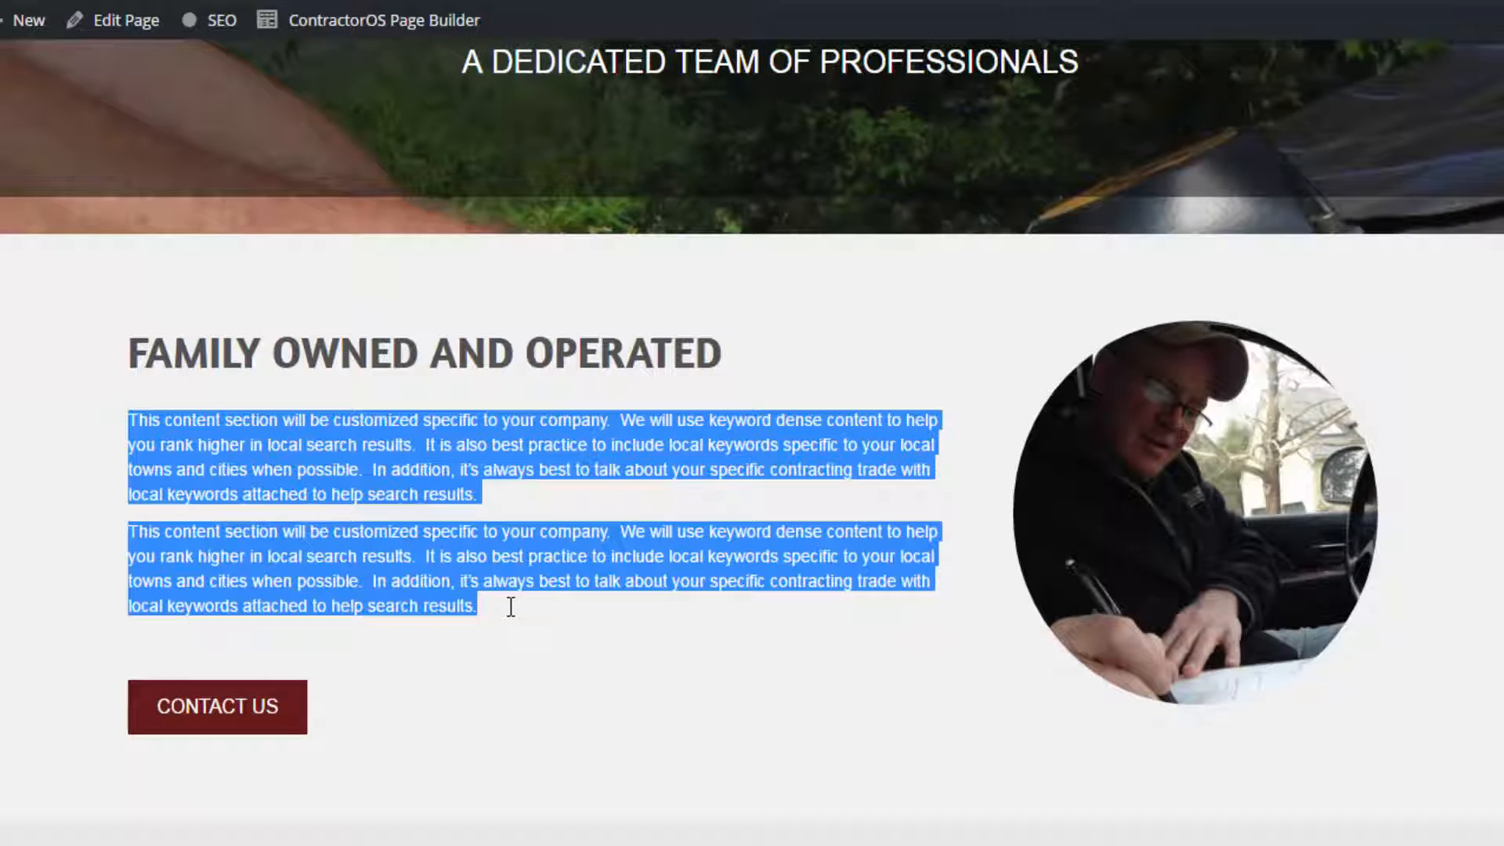
scroll(560, 638, "down", 5)
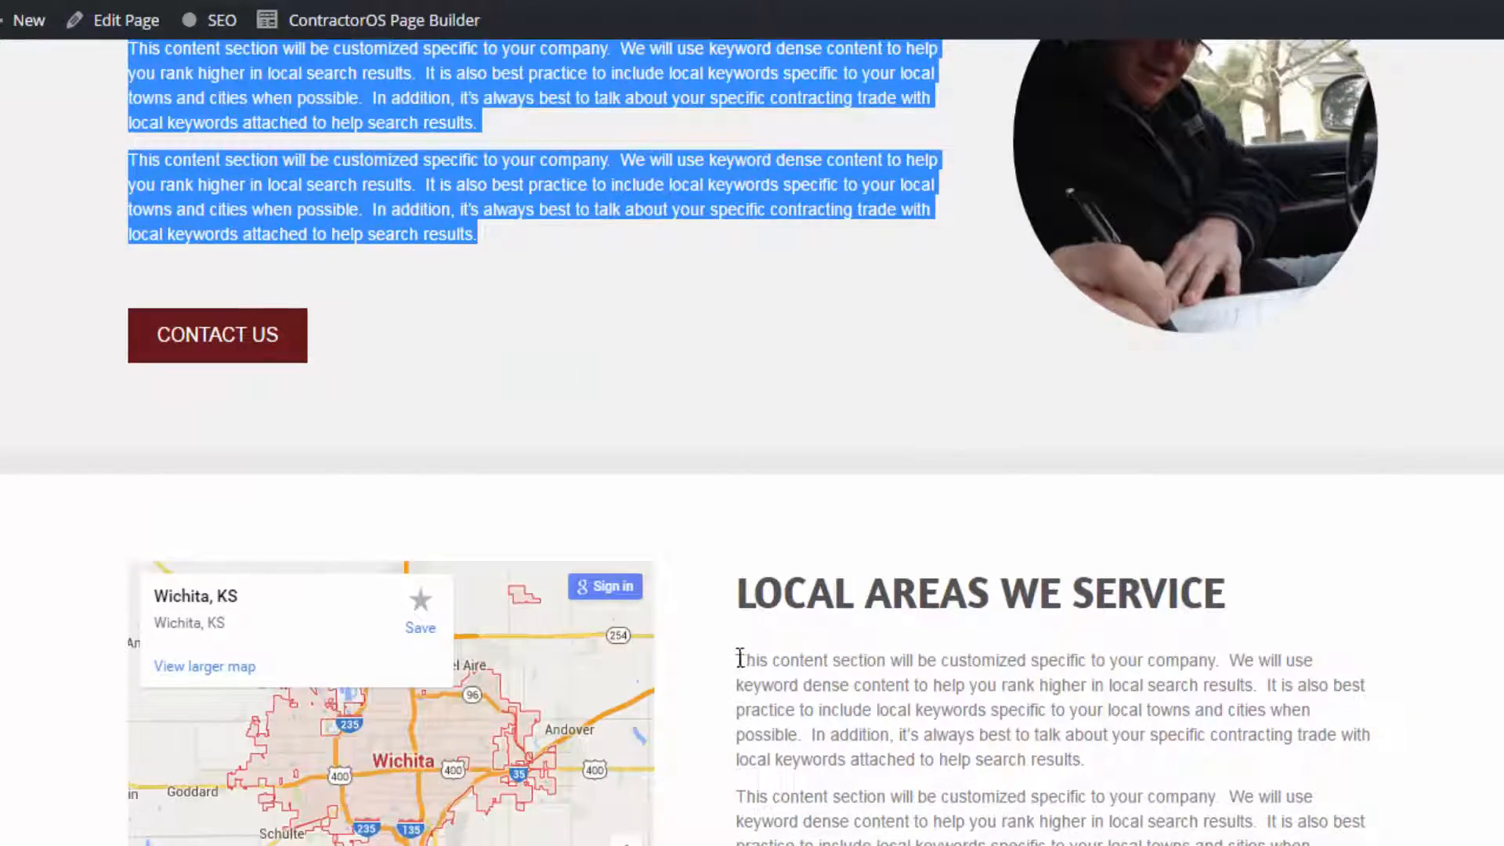
left_click_drag(737, 658, 1129, 845)
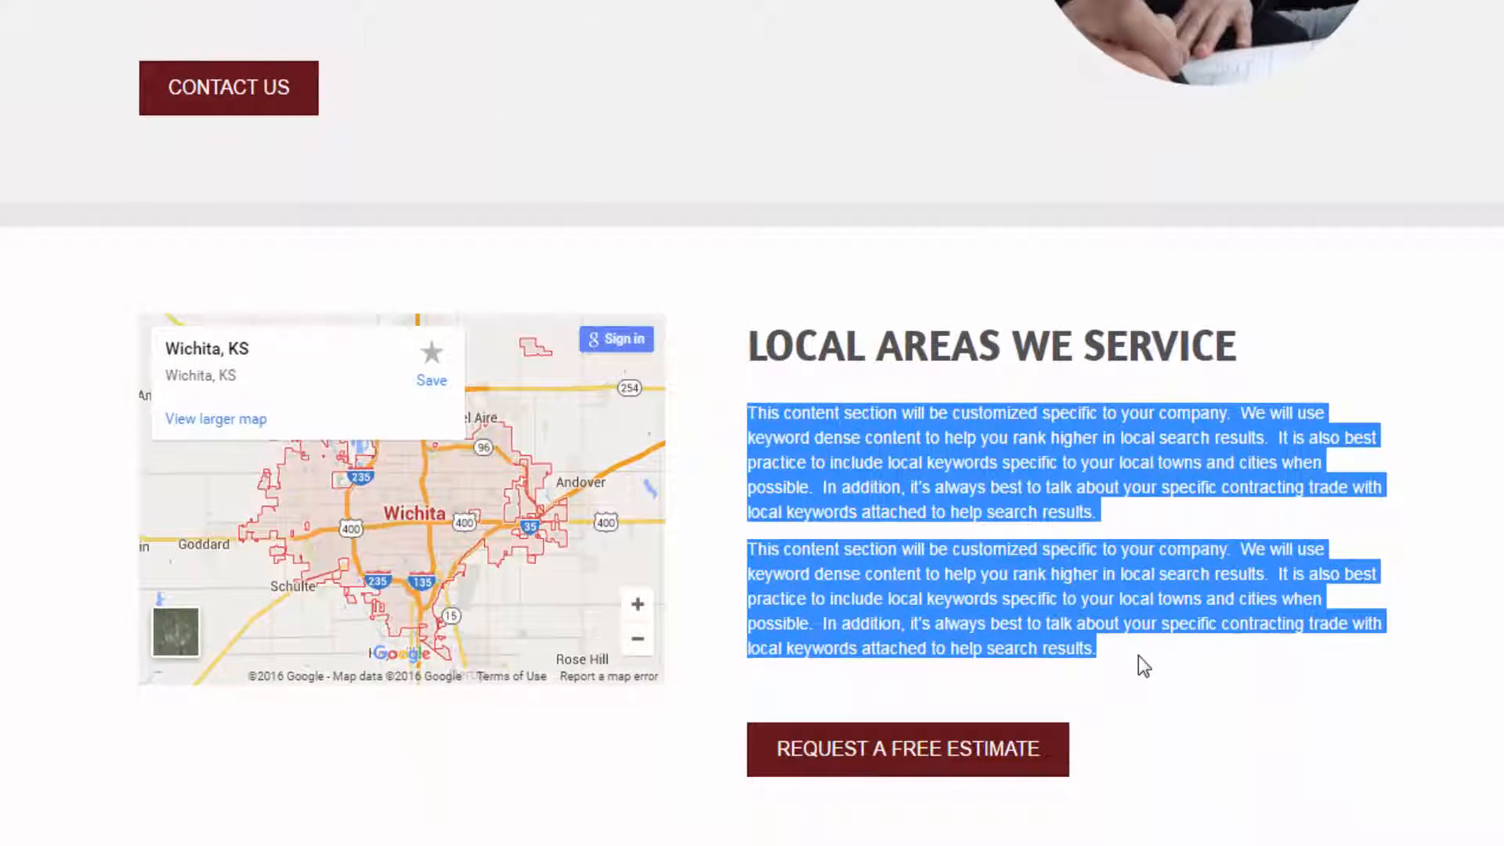
scroll(1139, 655, "down", 10)
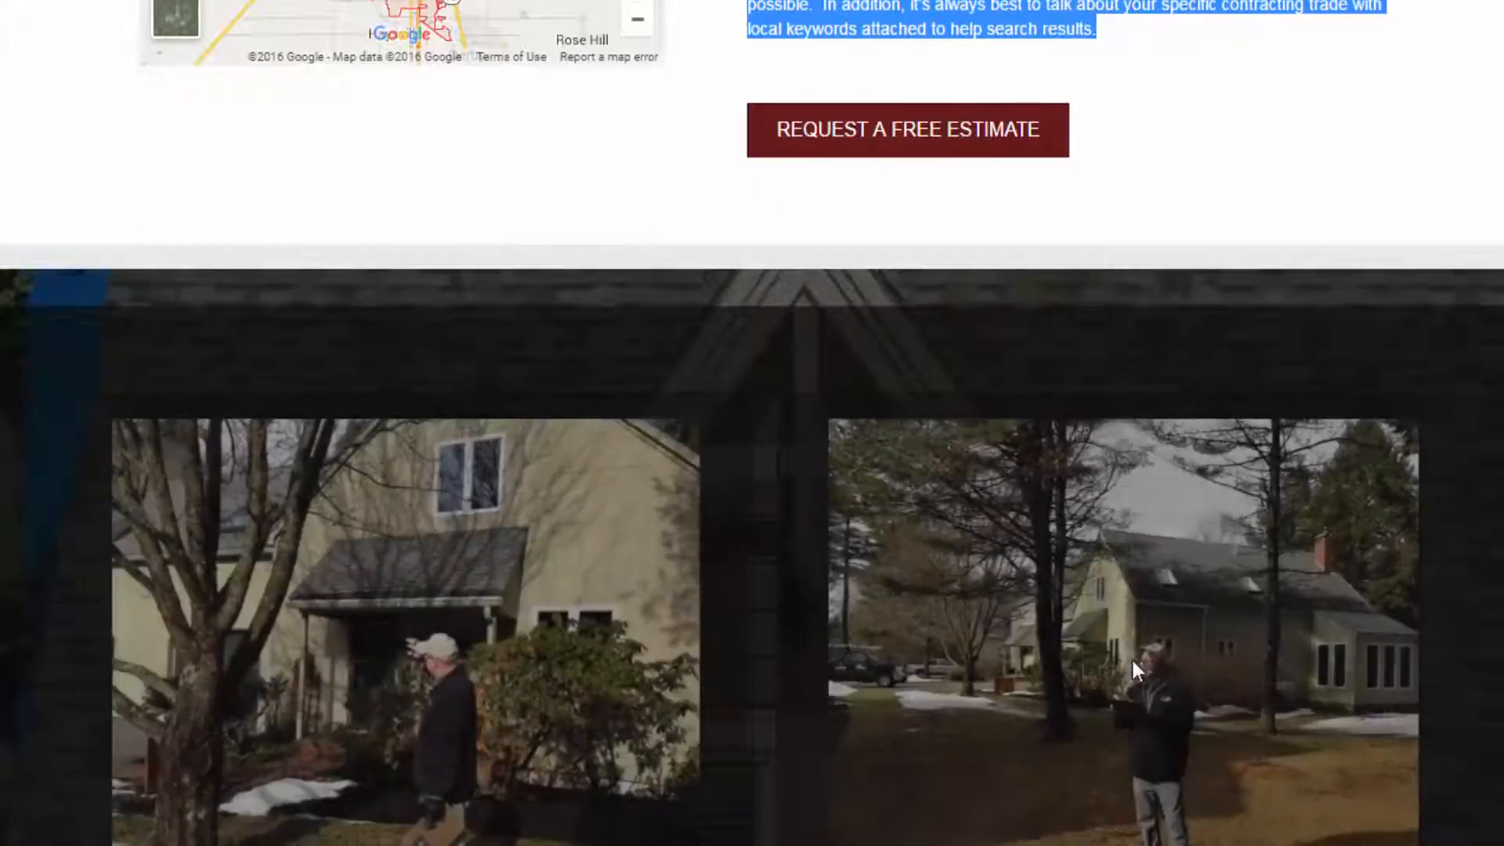
scroll(1130, 656, "down", 5)
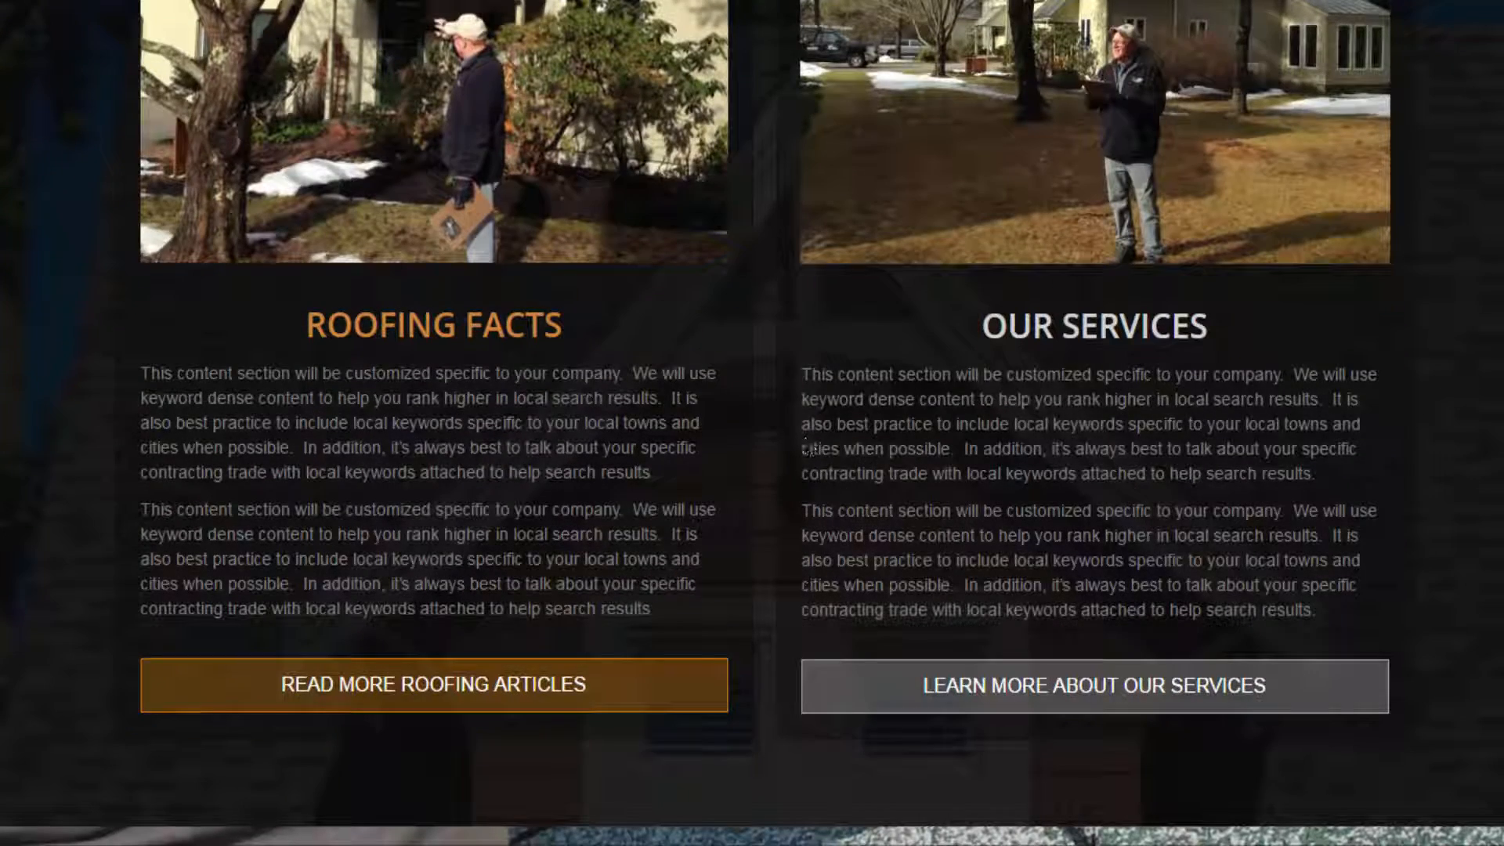
left_click_drag(803, 374, 1318, 610)
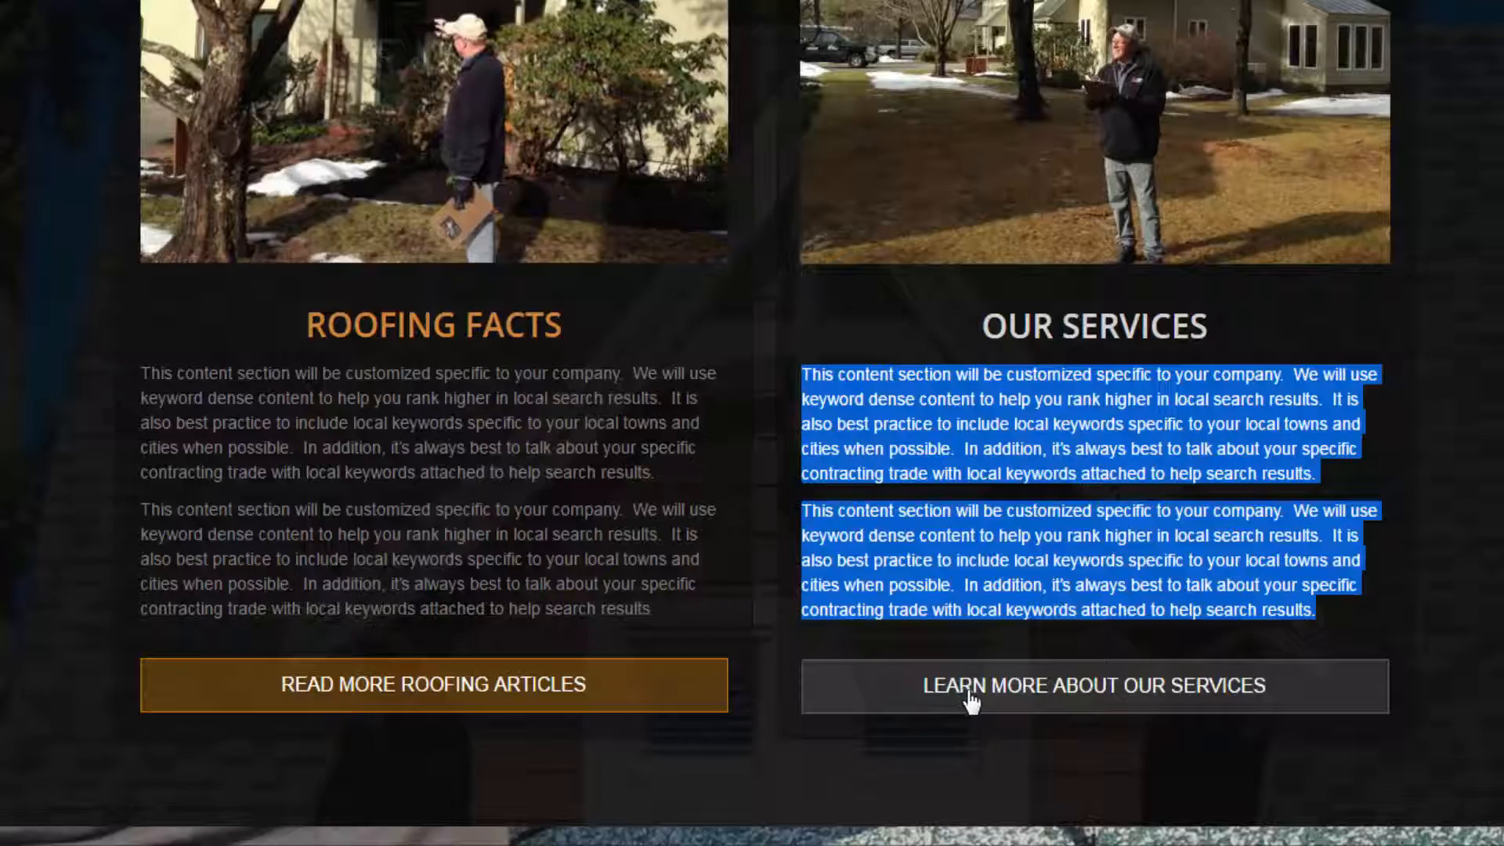
scroll(967, 692, "up", 20)
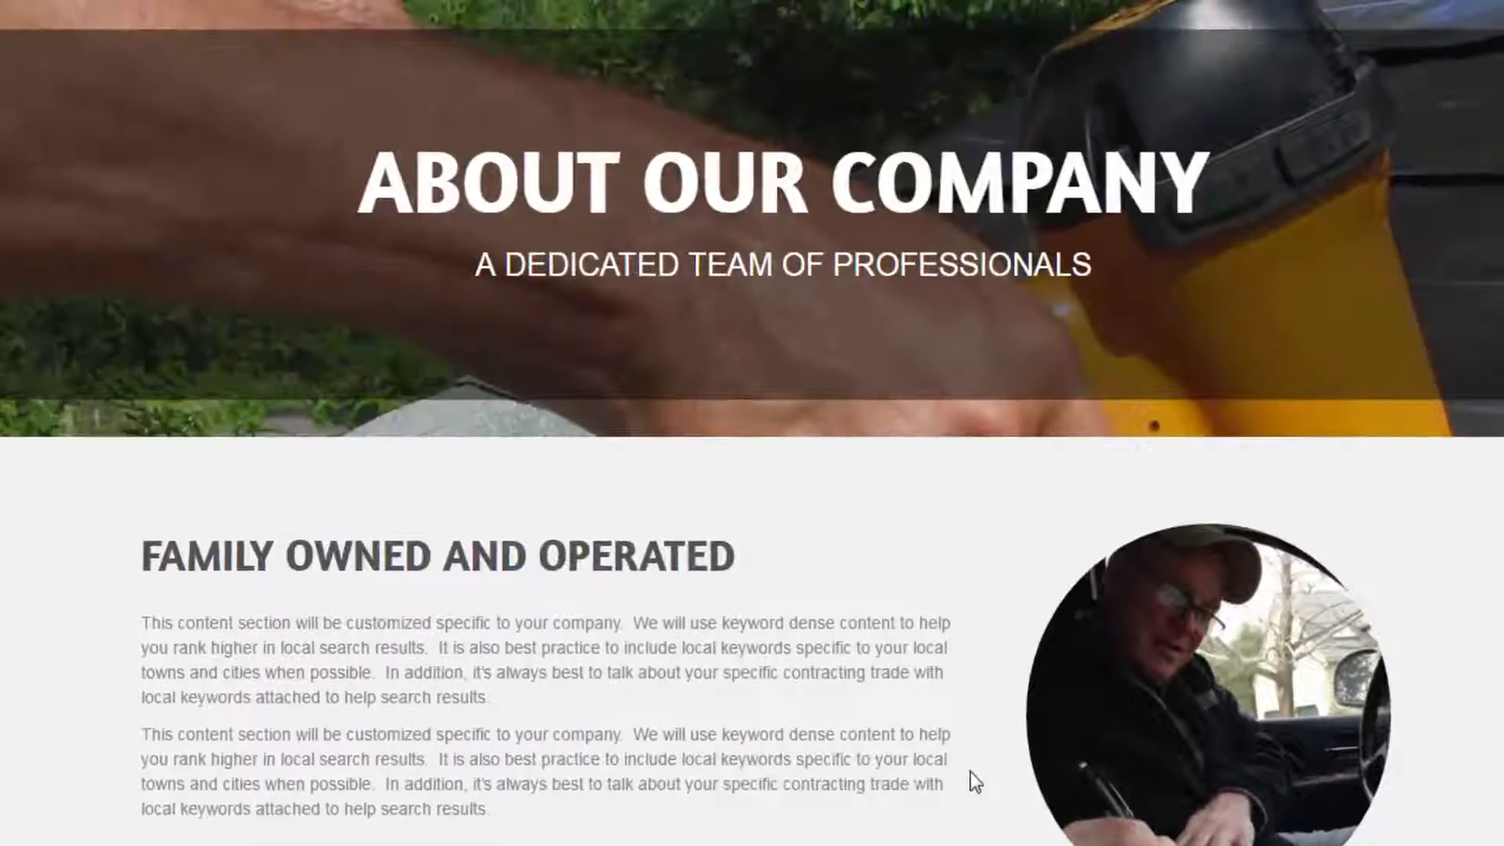
scroll(970, 771, "up", 3)
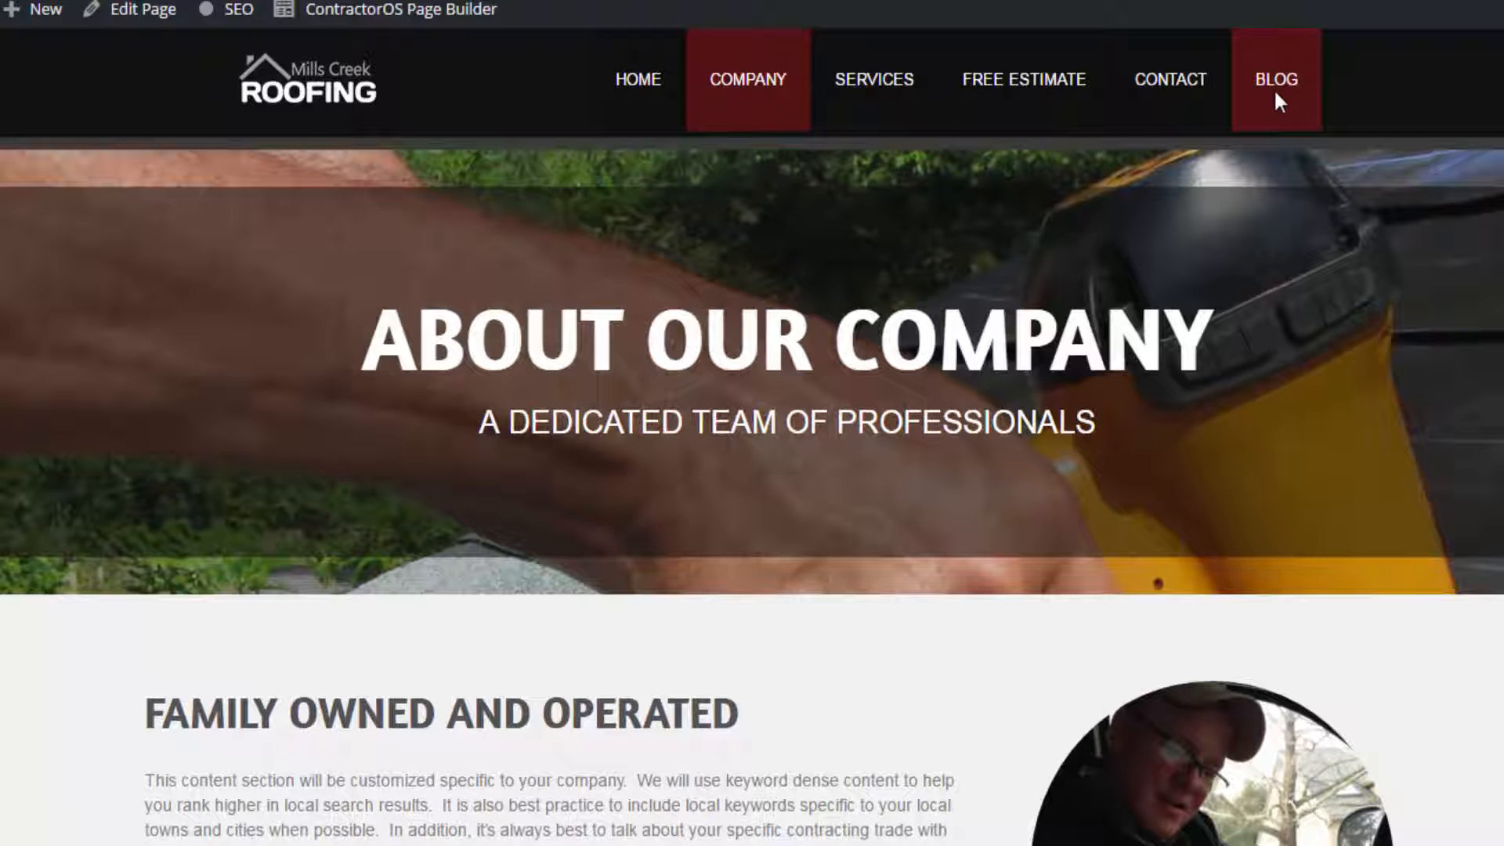
- Open the Blog page and look over its posts and the sidebar with categories and recent posts
left_click(1273, 87)
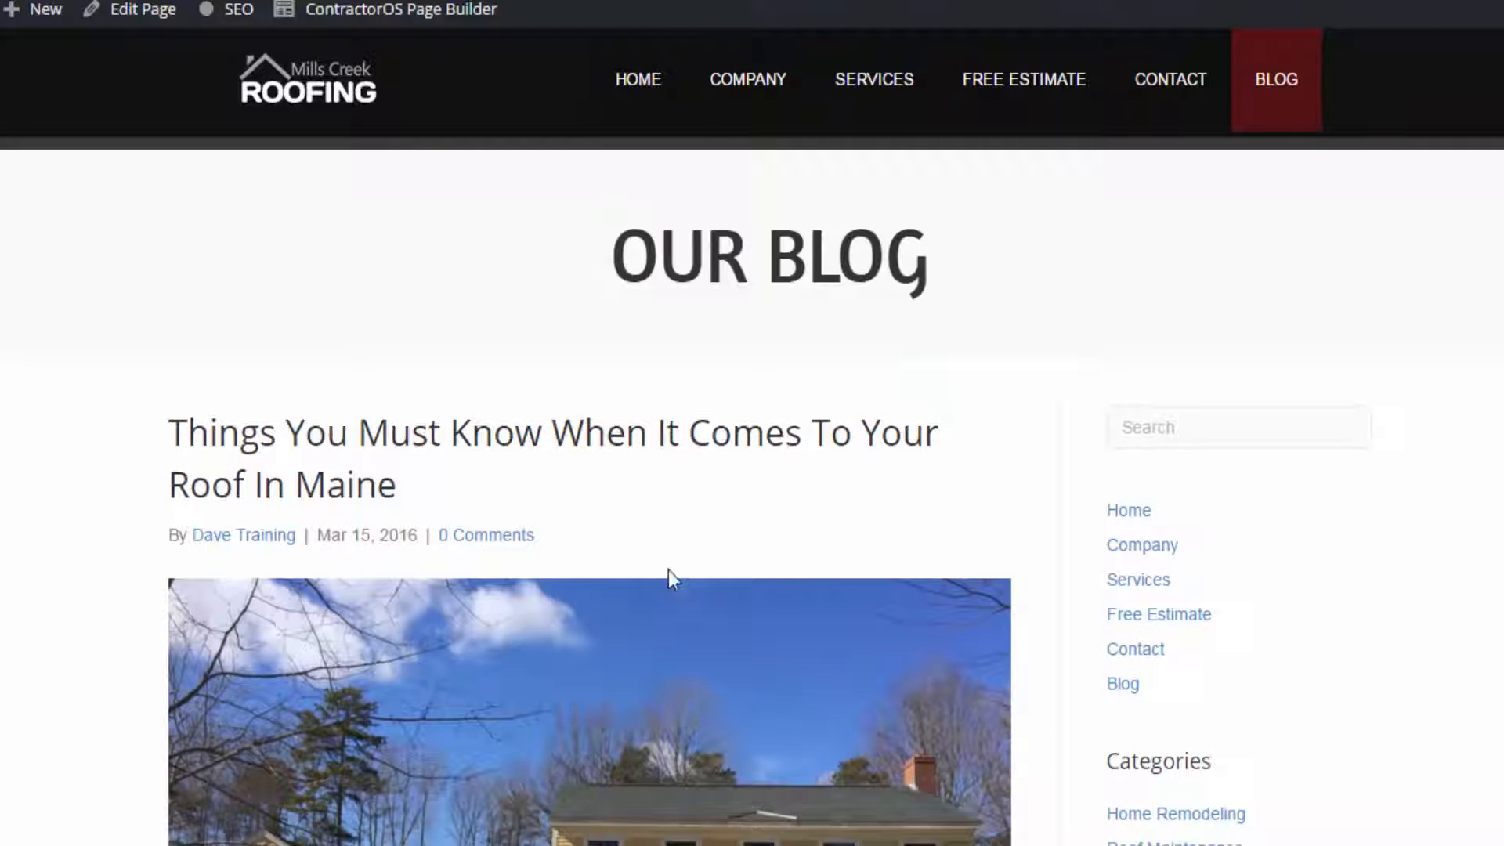
scroll(751, 438, "down", 8)
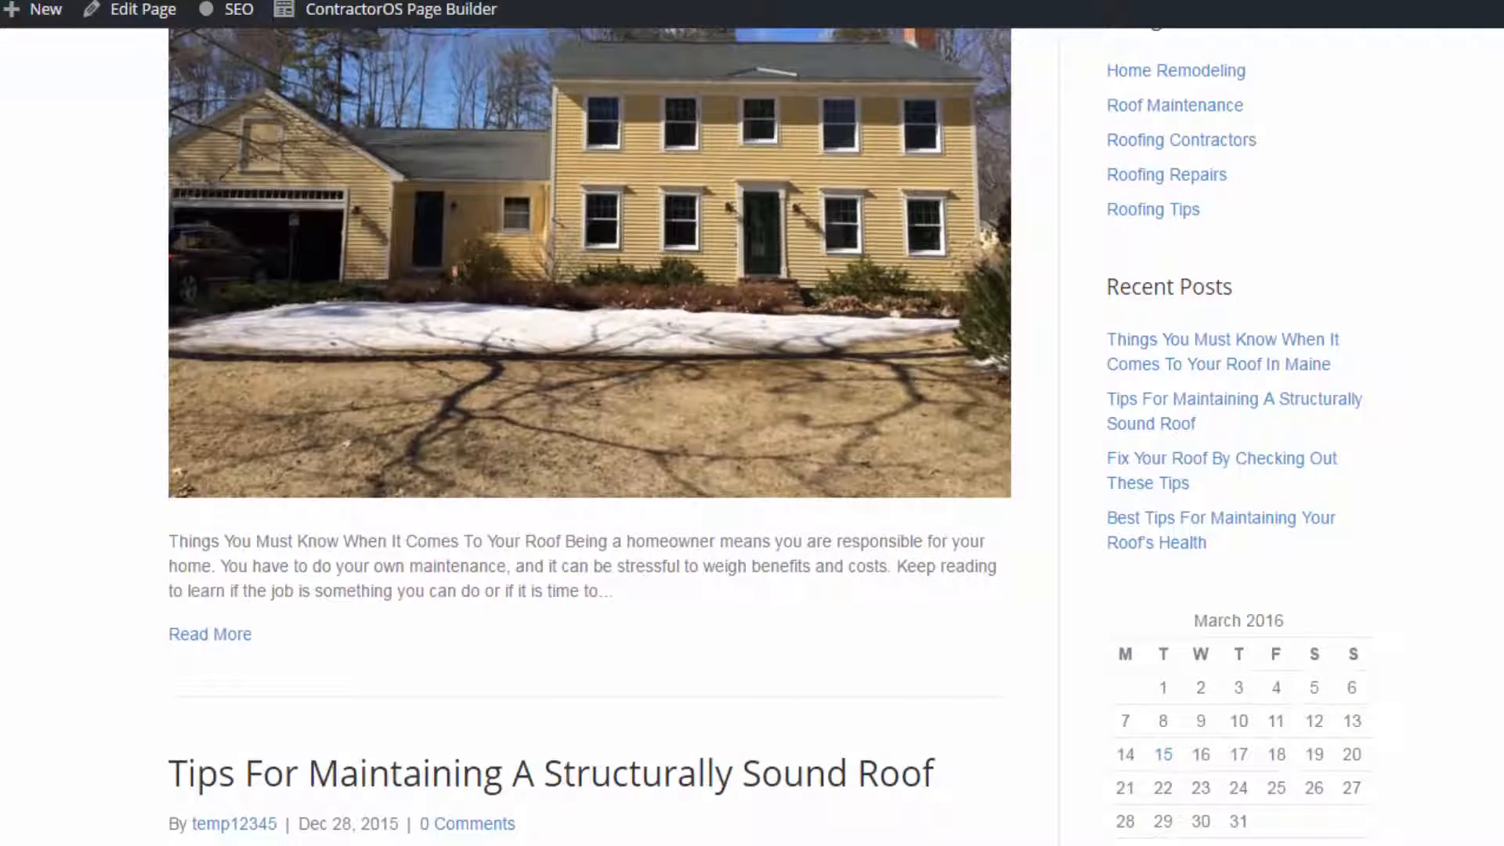
scroll(752, 438, "up", 4)
scroll(752, 439, "up", 5)
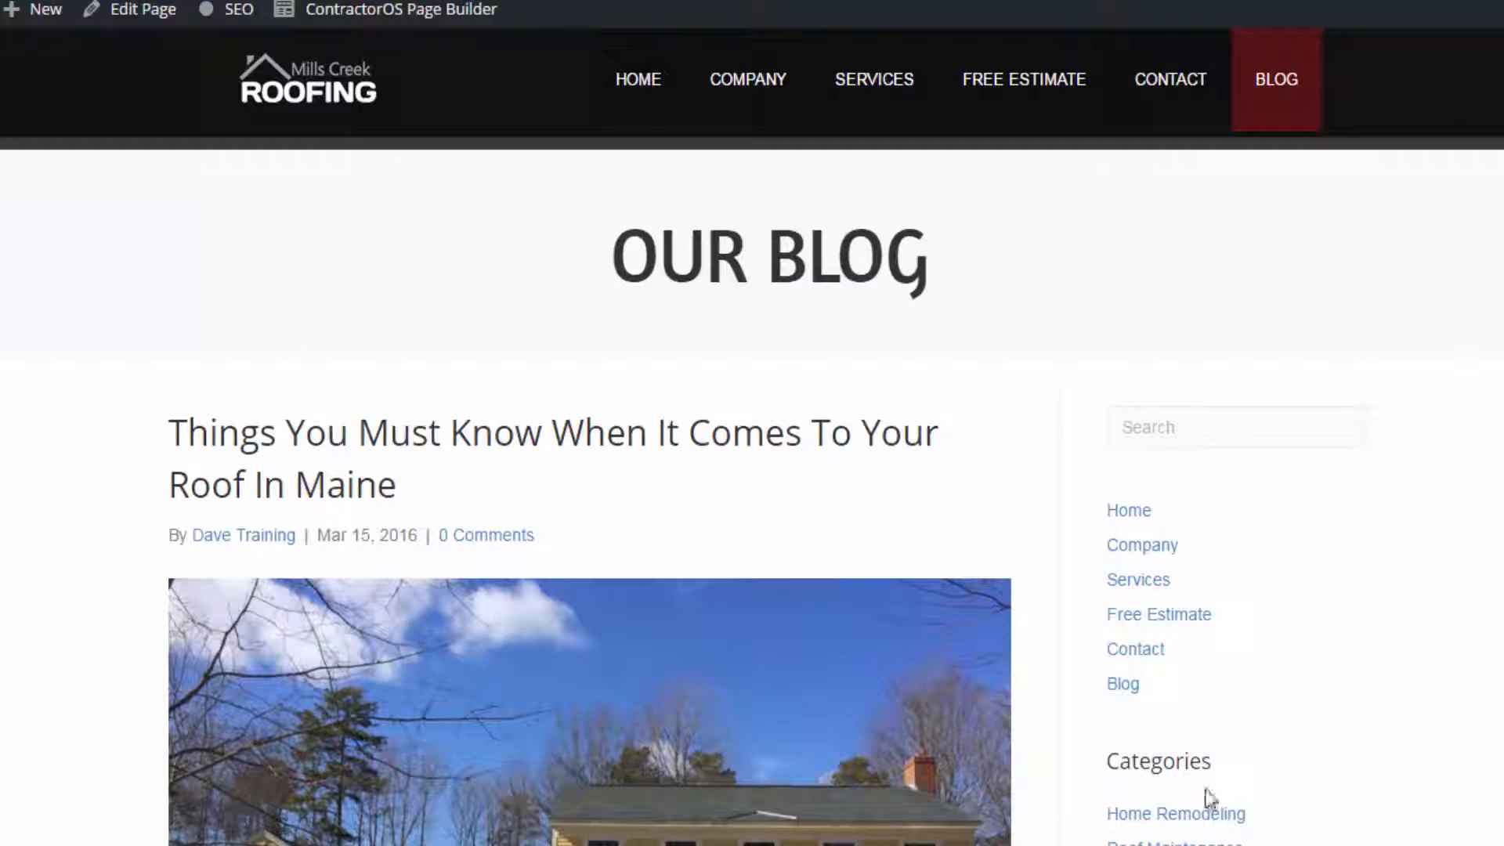
scroll(1070, 285, "down", 3)
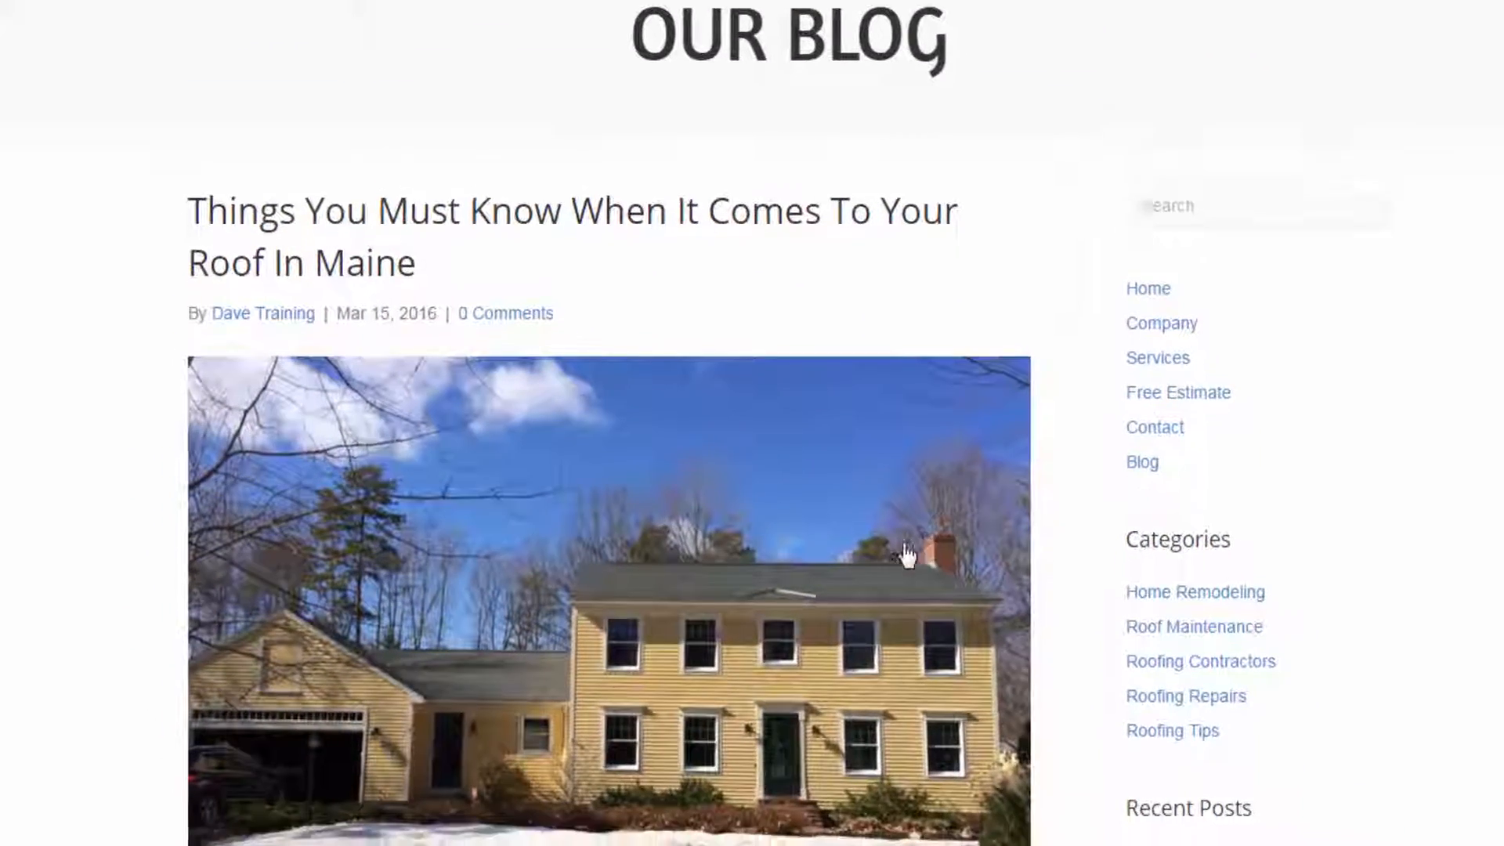
scroll(906, 554, "down", 2)
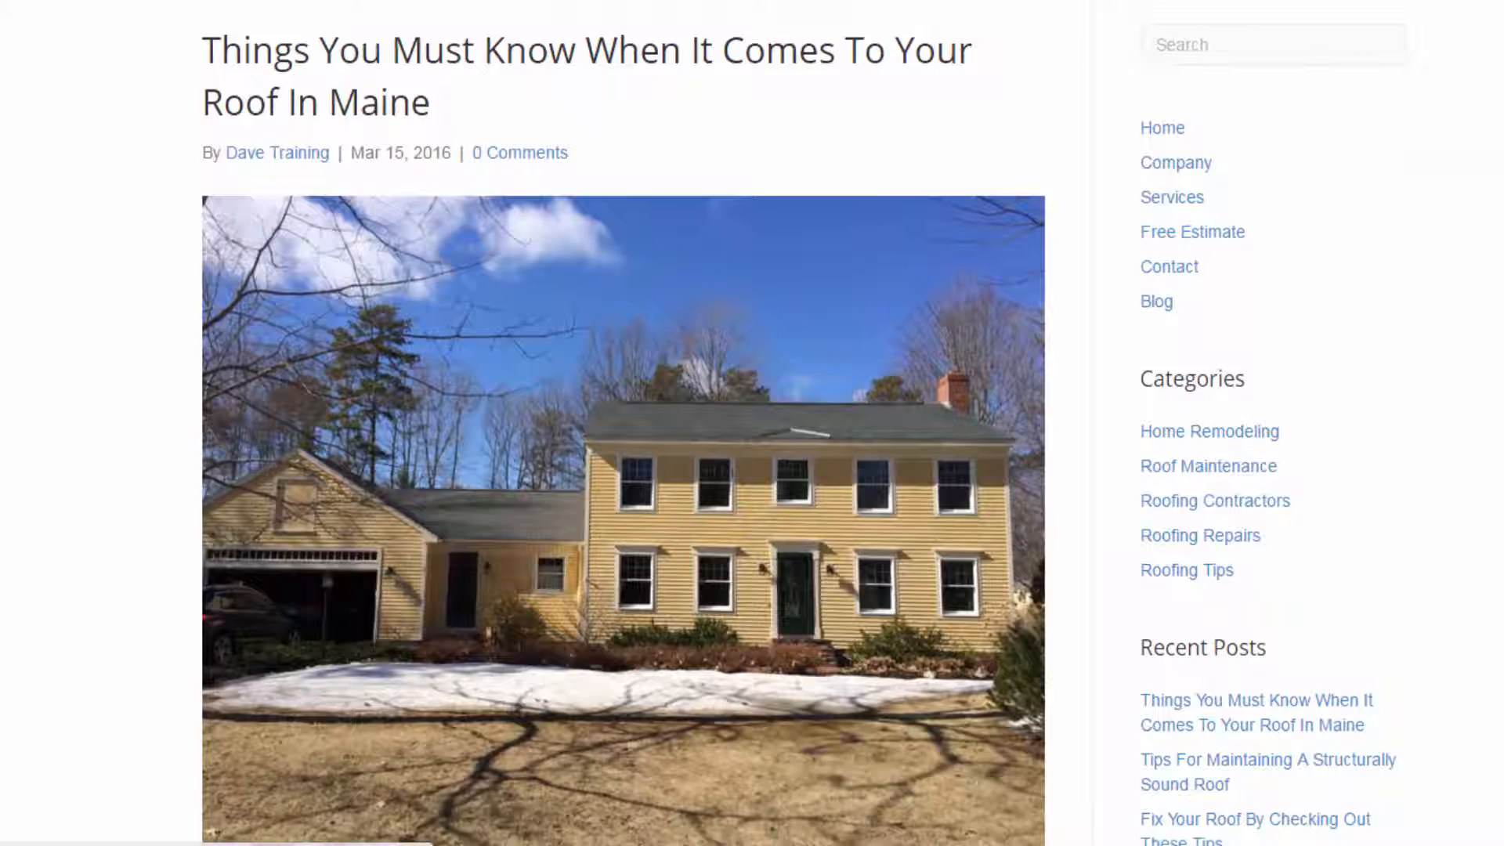
scroll(939, 313, "up", 5)
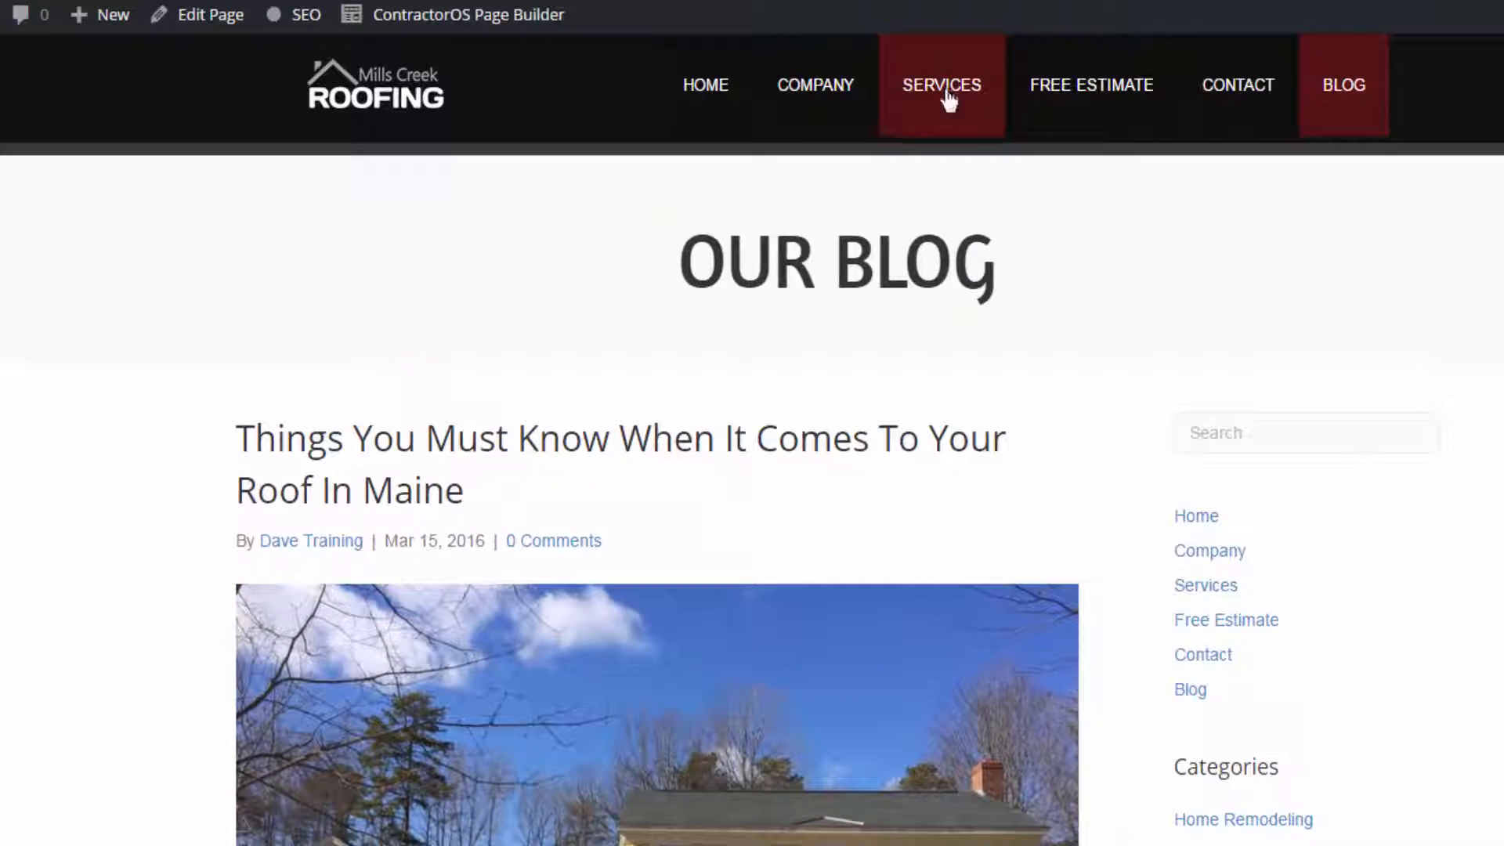
- Open the Services page and examine its What We Do text, individual service sections, estimate button and footer
left_click(946, 83)
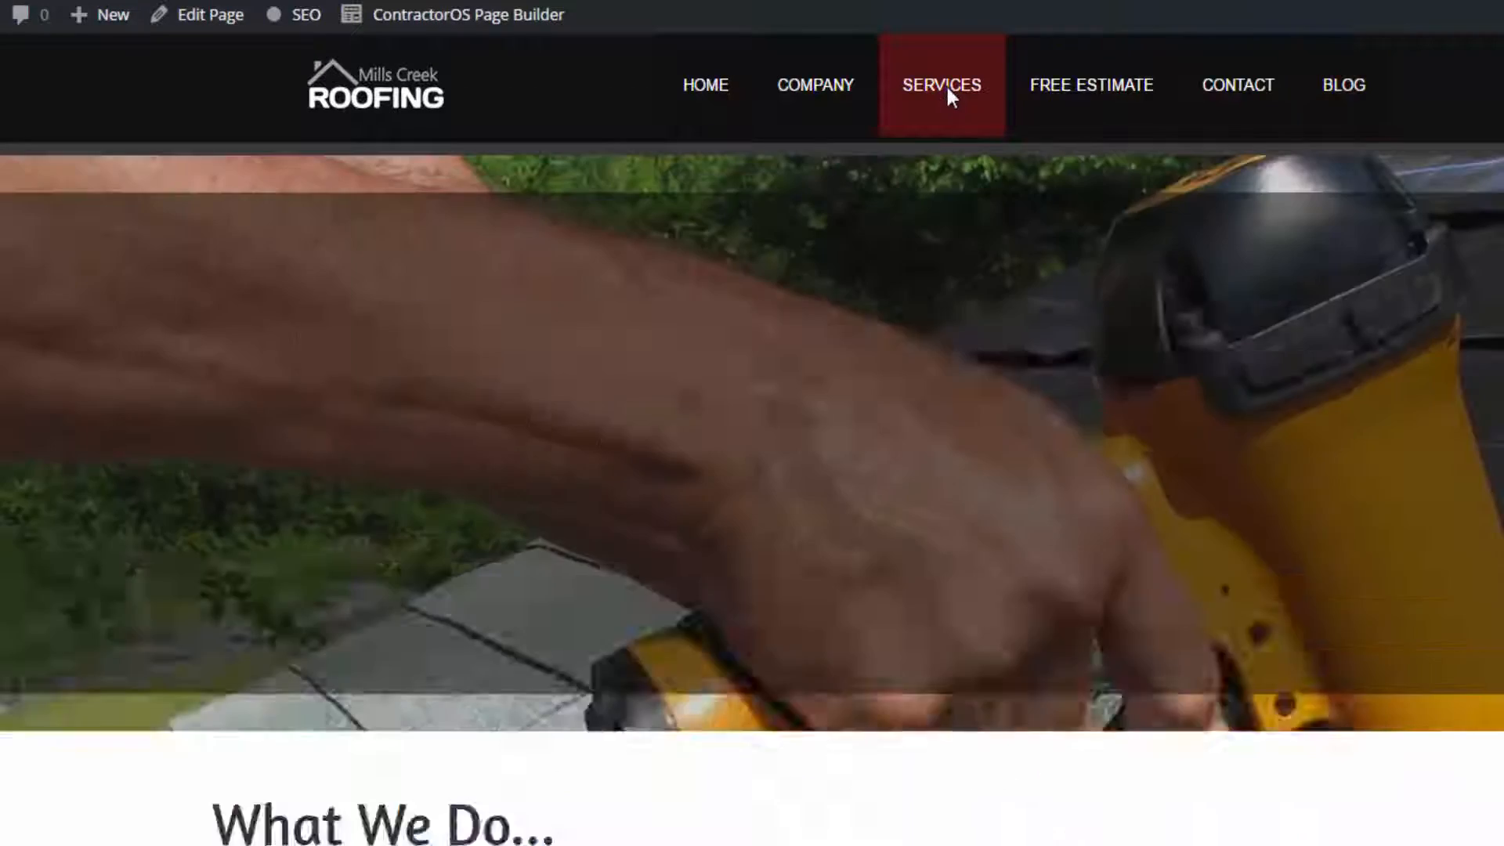
left_click_drag(213, 796, 282, 811)
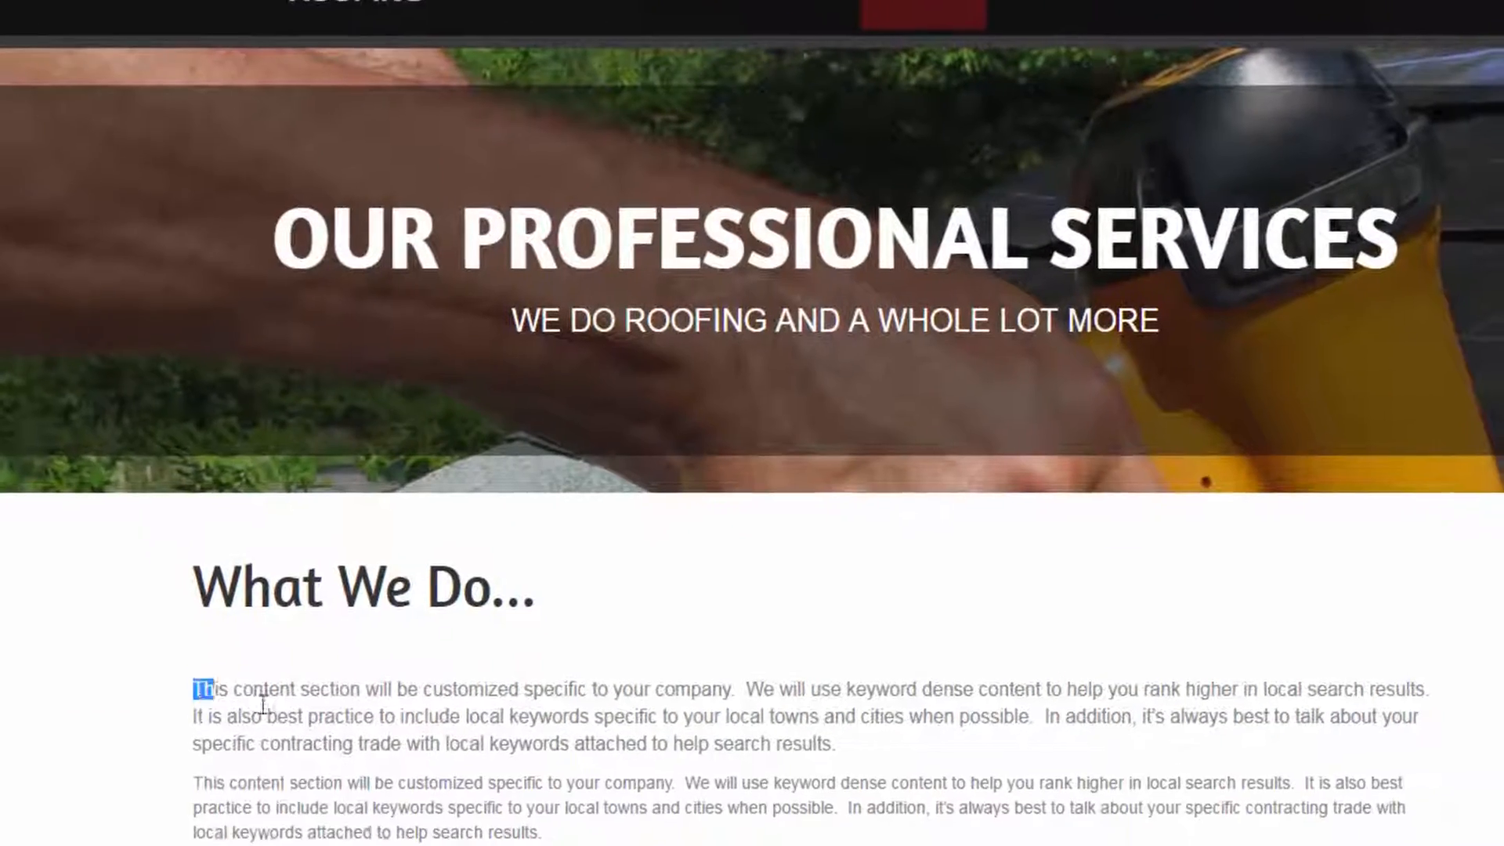
left_click_drag(263, 704, 534, 835)
scroll(532, 696, "down", 10)
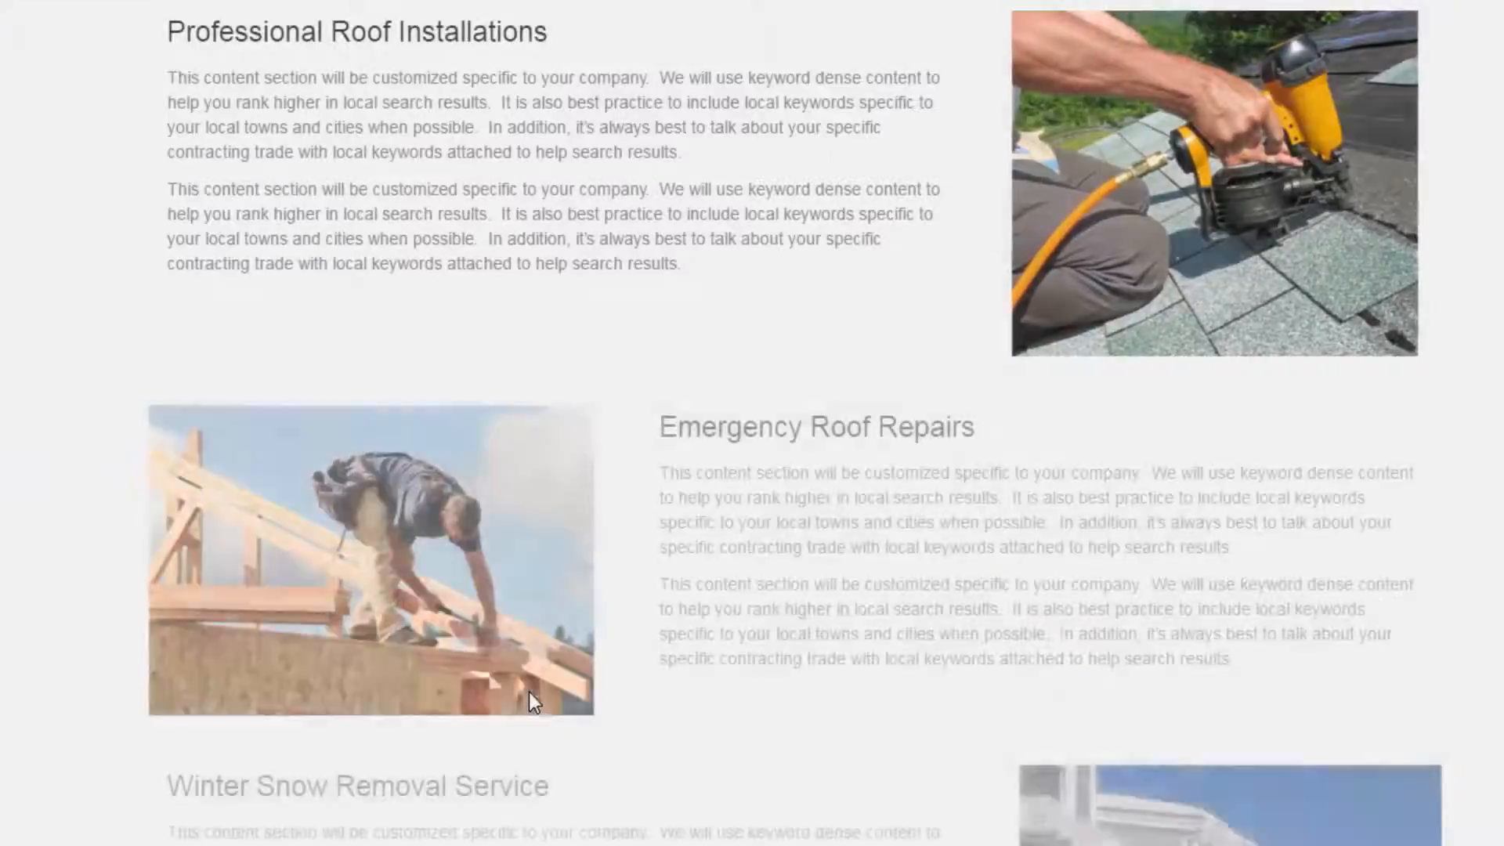
scroll(529, 692, "down", 4)
scroll(783, 501, "up", 4)
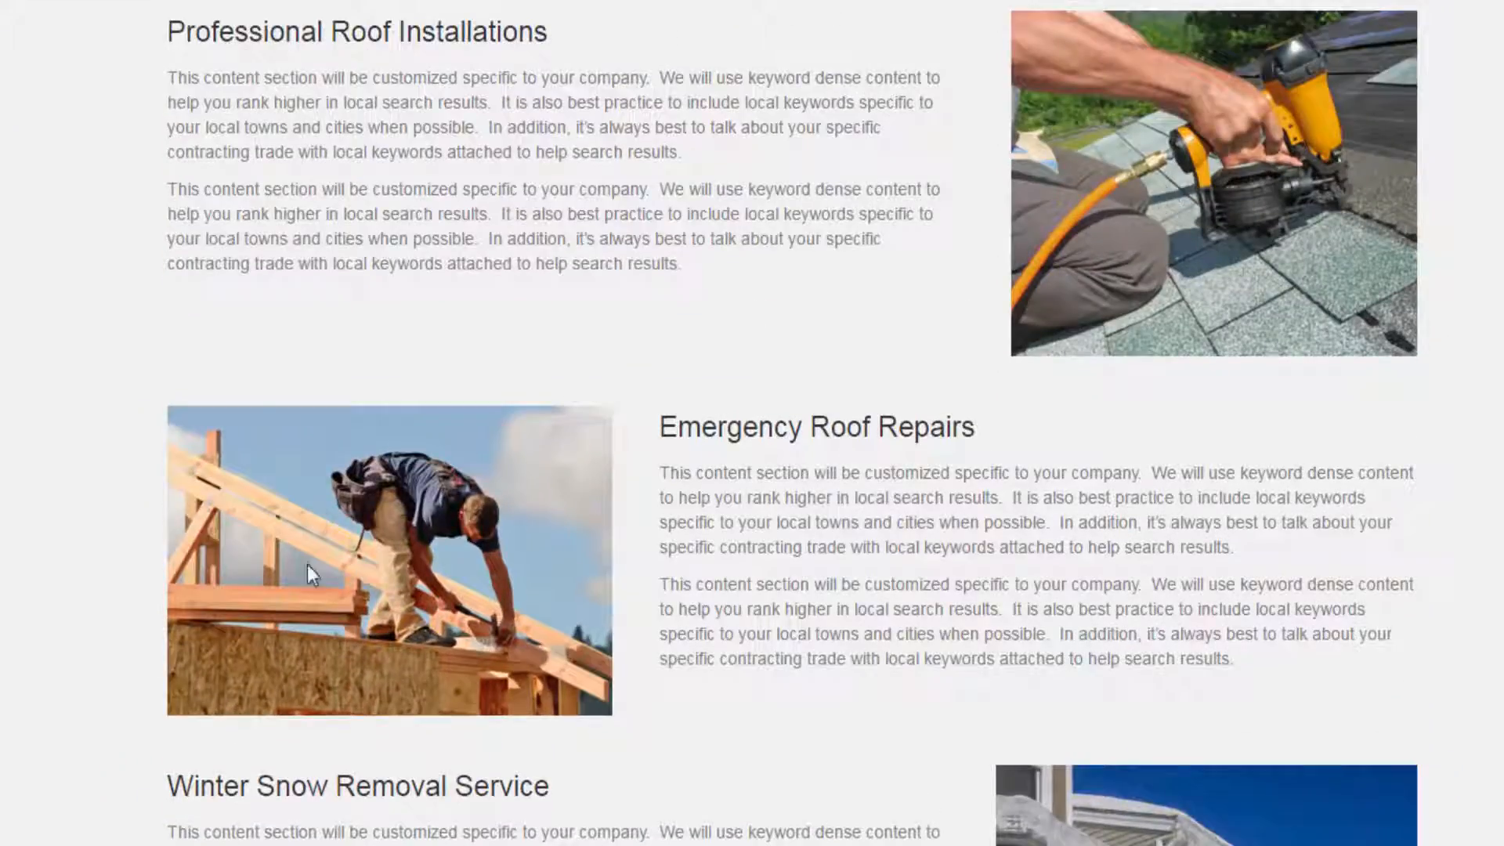
scroll(344, 580, "down", 15)
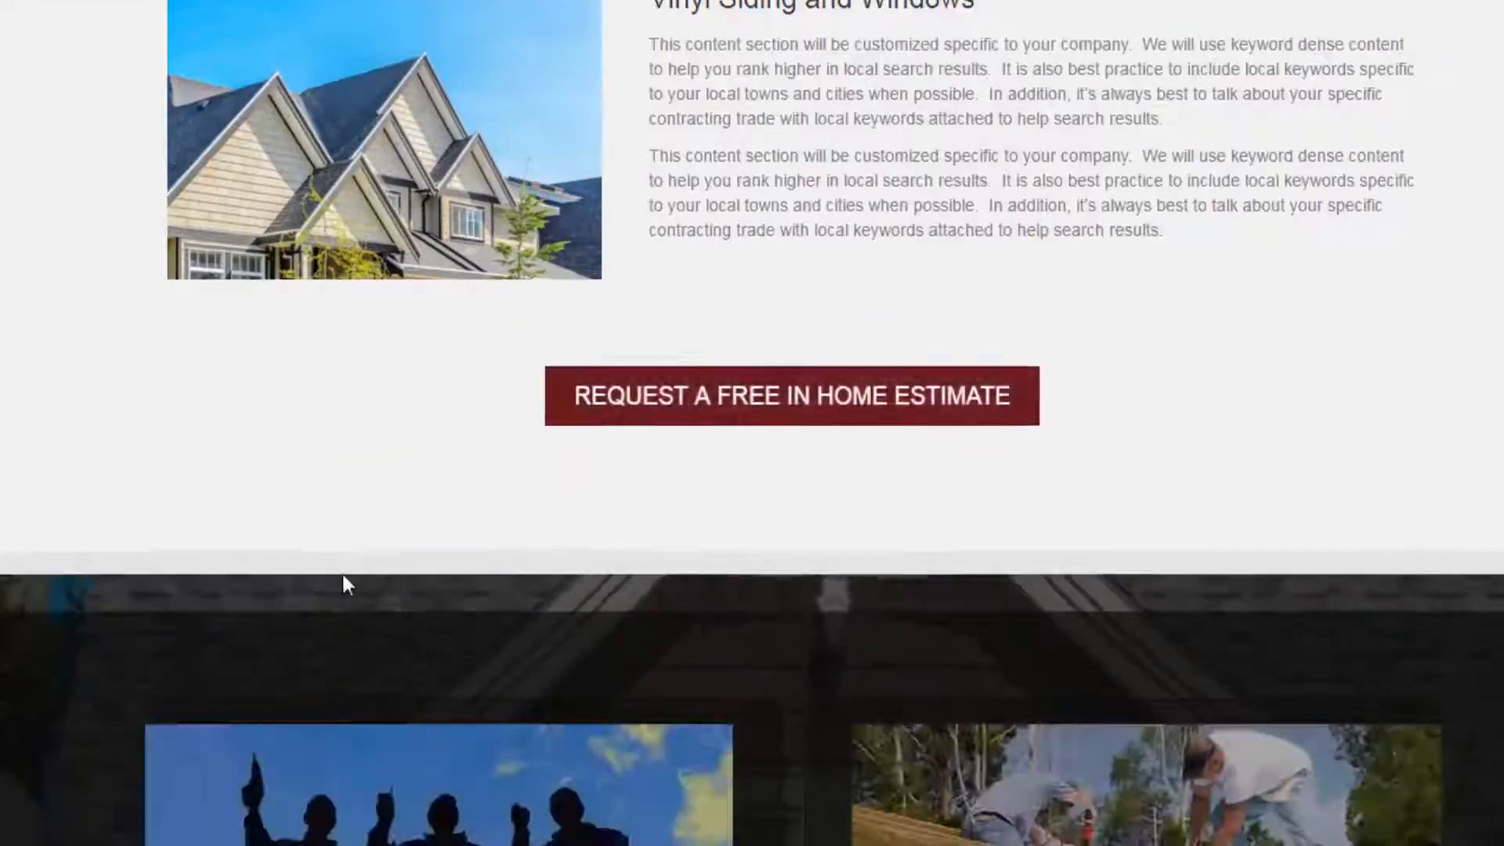
scroll(345, 584, "down", 8)
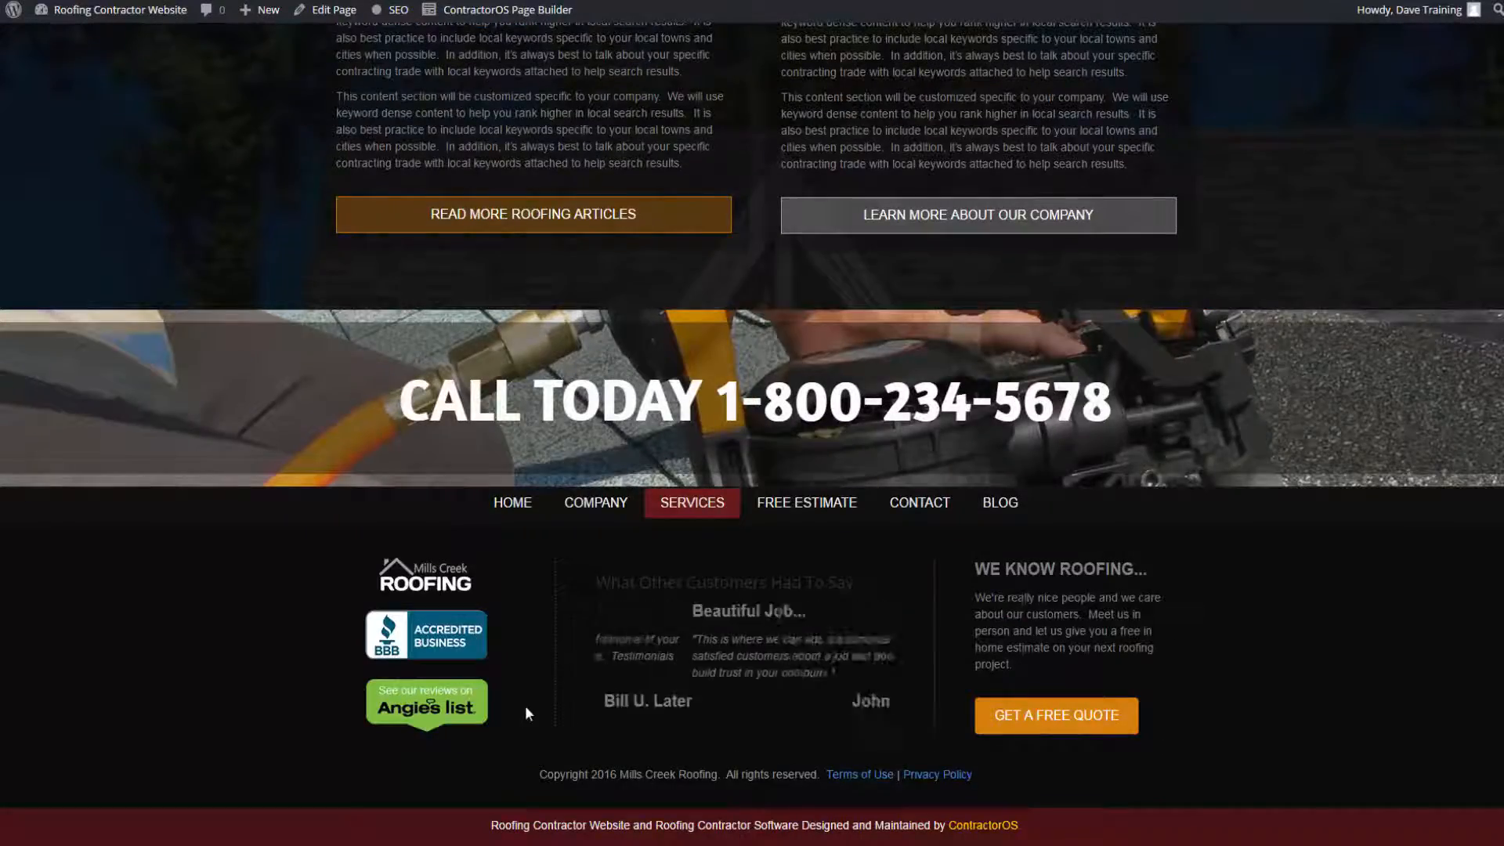
scroll(524, 705, "up", 15)
scroll(525, 708, "up", 10)
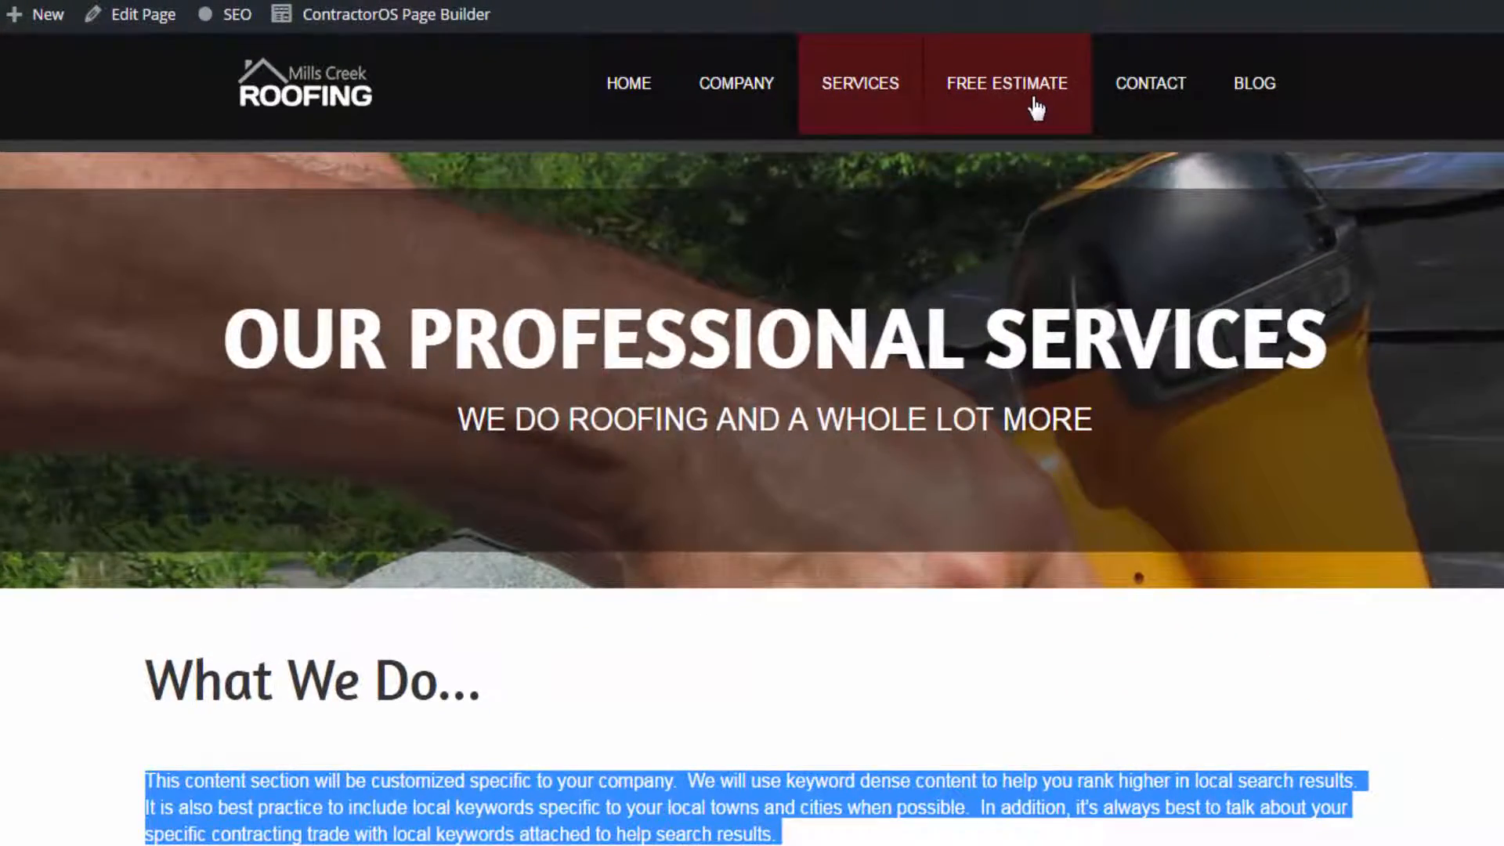
- Open the Free Estimate page for editing in the ContractorOS Page Builder
left_click(1035, 108)
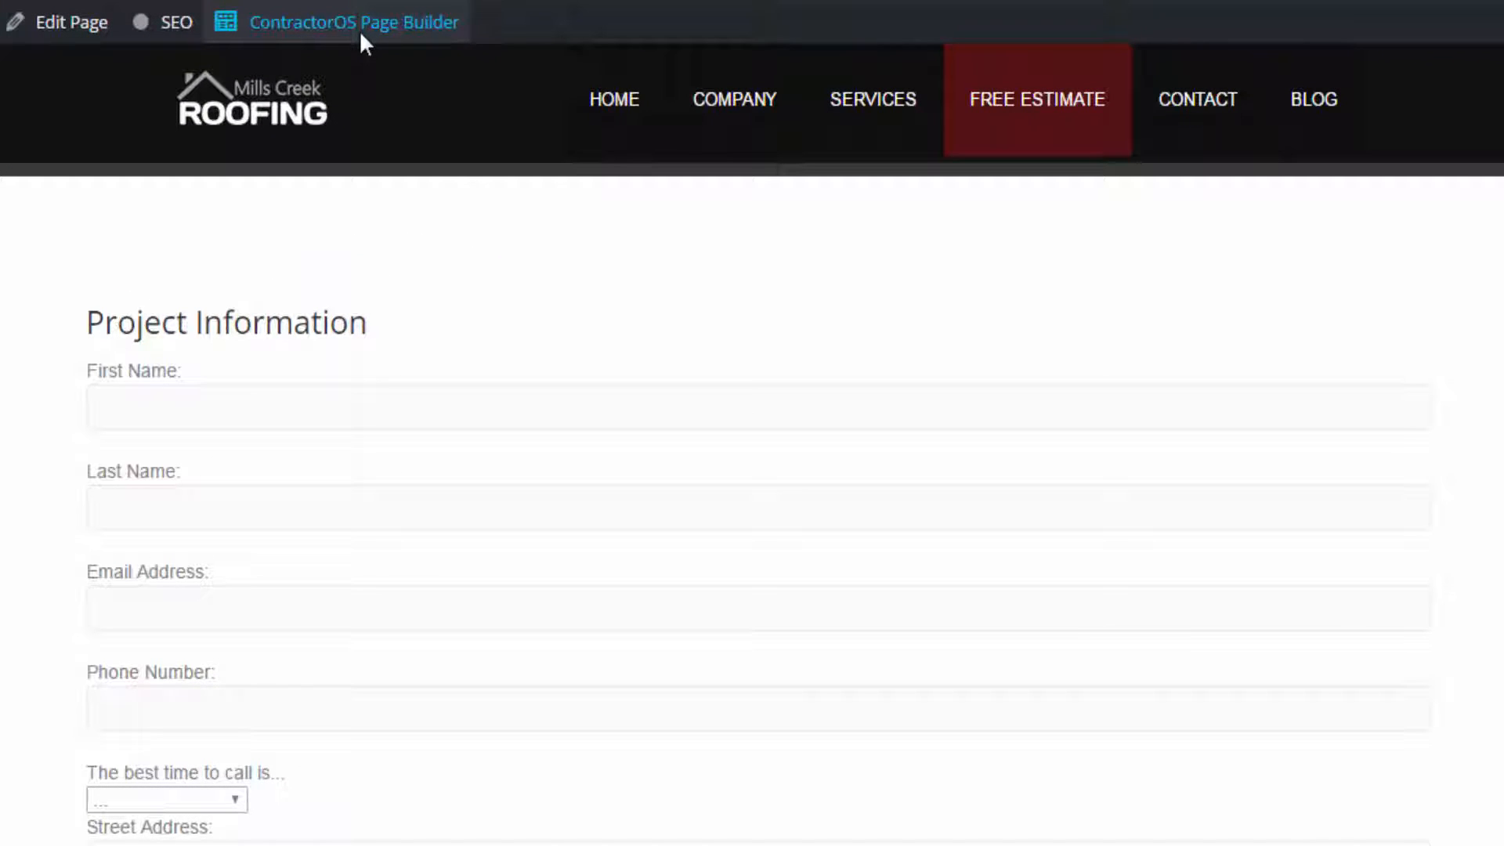
left_click(391, 34)
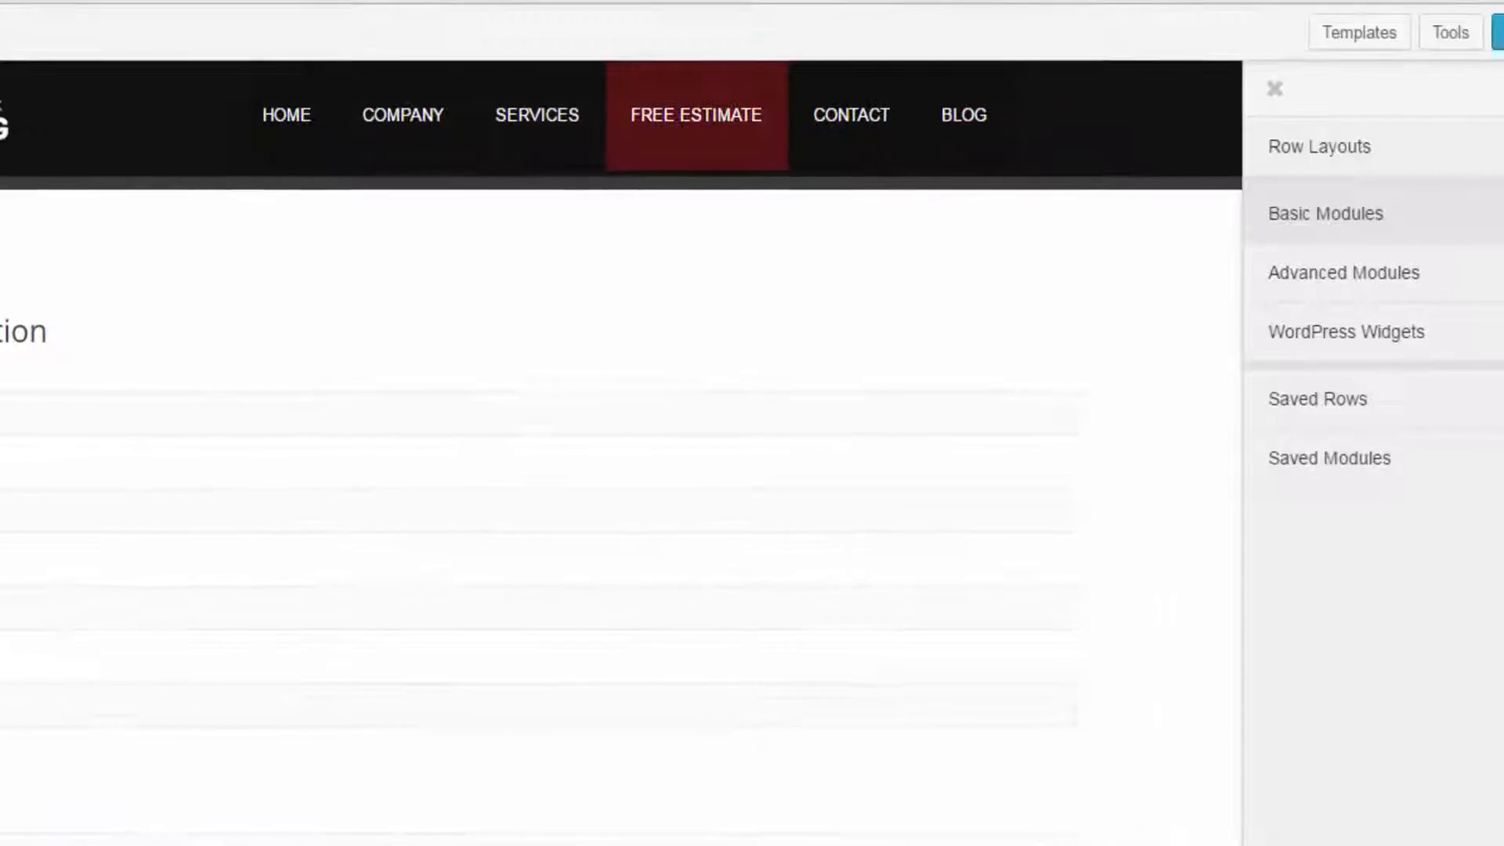
- Examine the builder's available content: row layouts, basic modules, saved rows and saved modules
left_click(1390, 148)
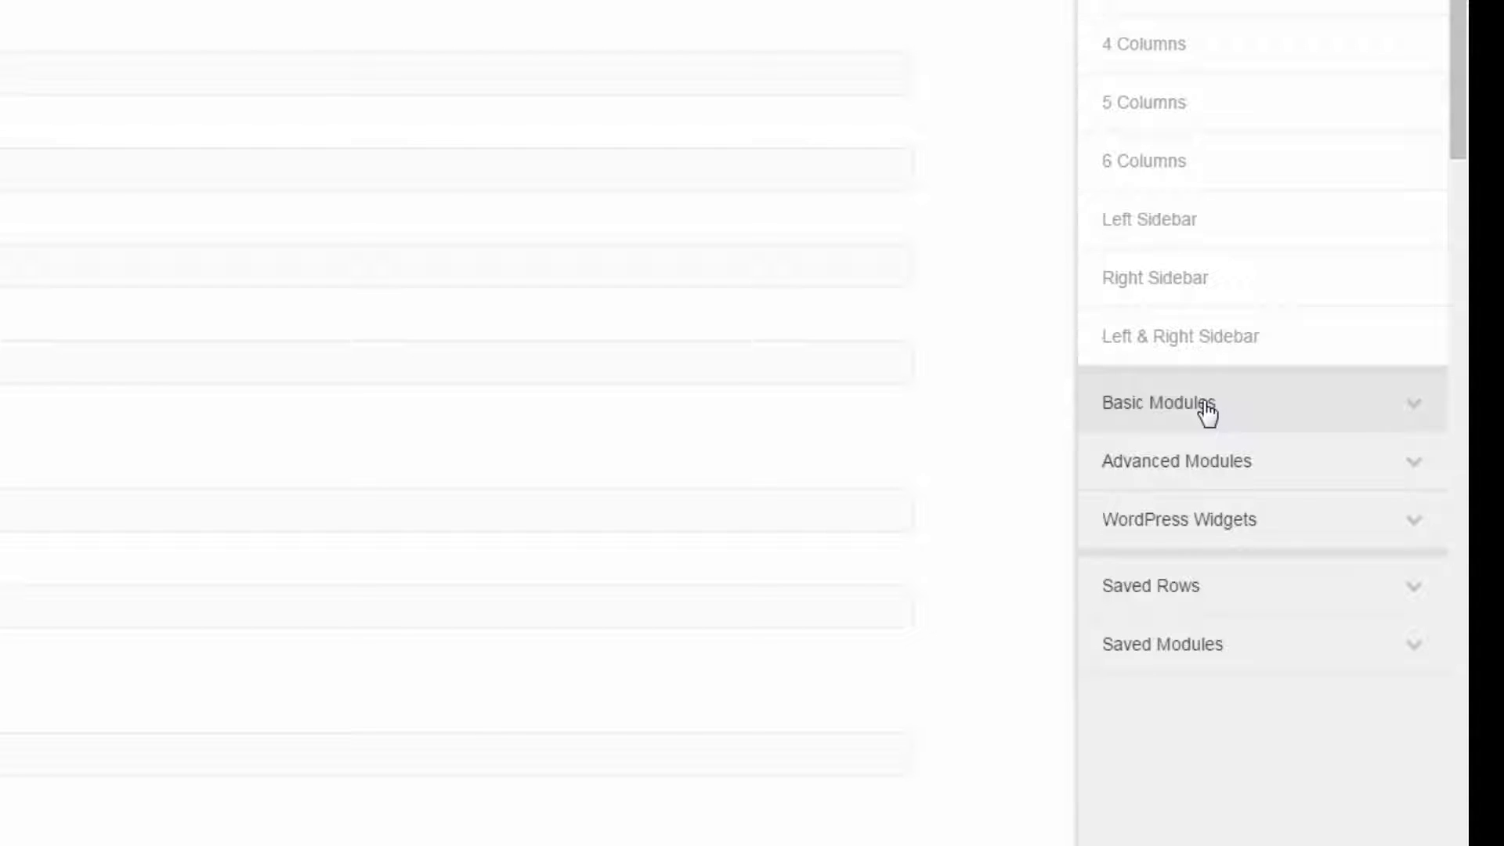
left_click(1206, 408)
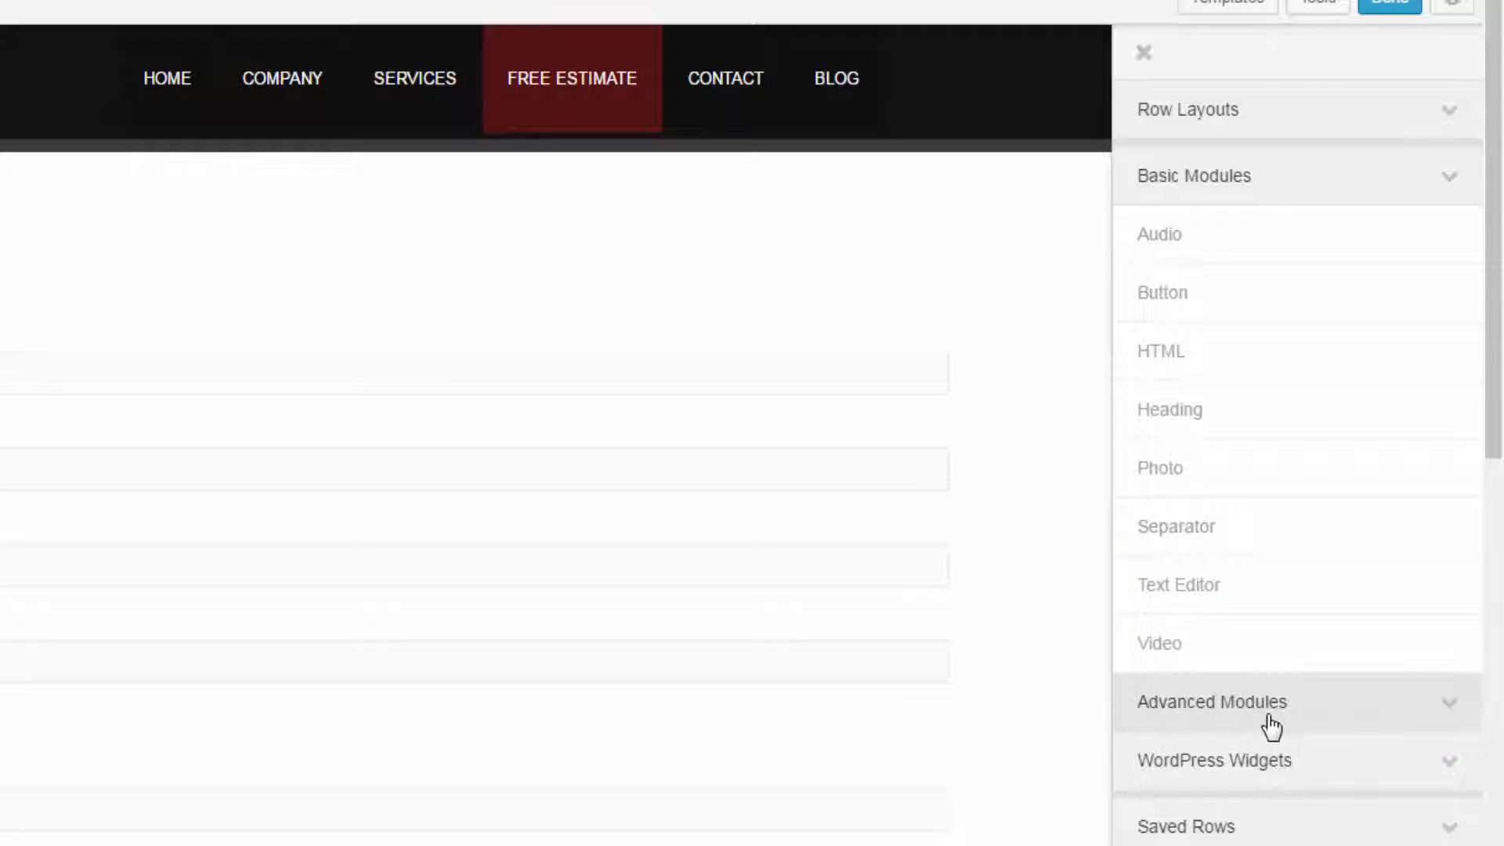
left_click(1235, 827)
scroll(1233, 818, "down", 5)
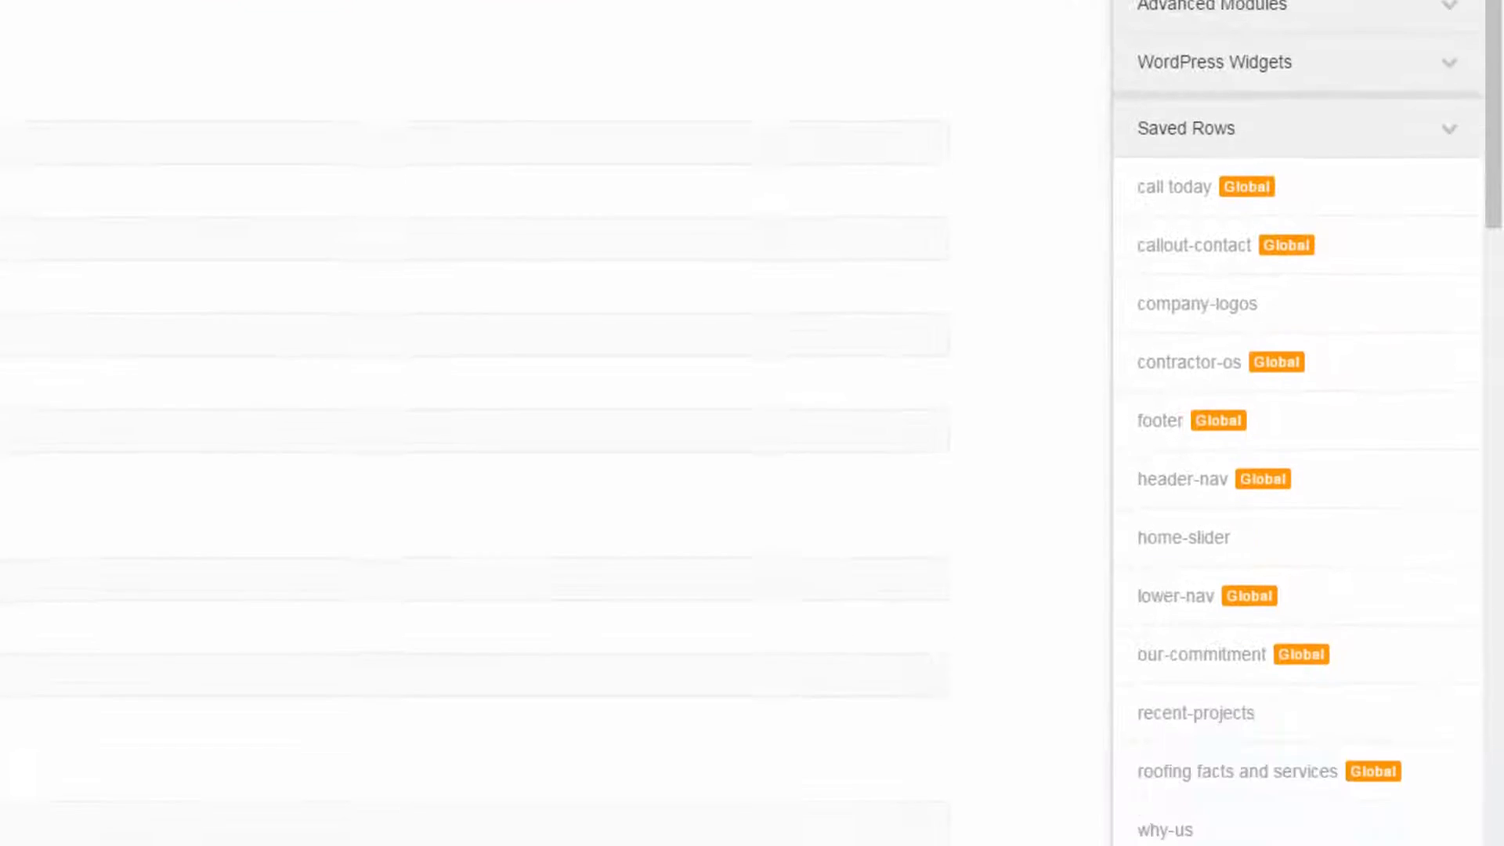
left_click(1244, 721)
scroll(1285, 650, "up", 6)
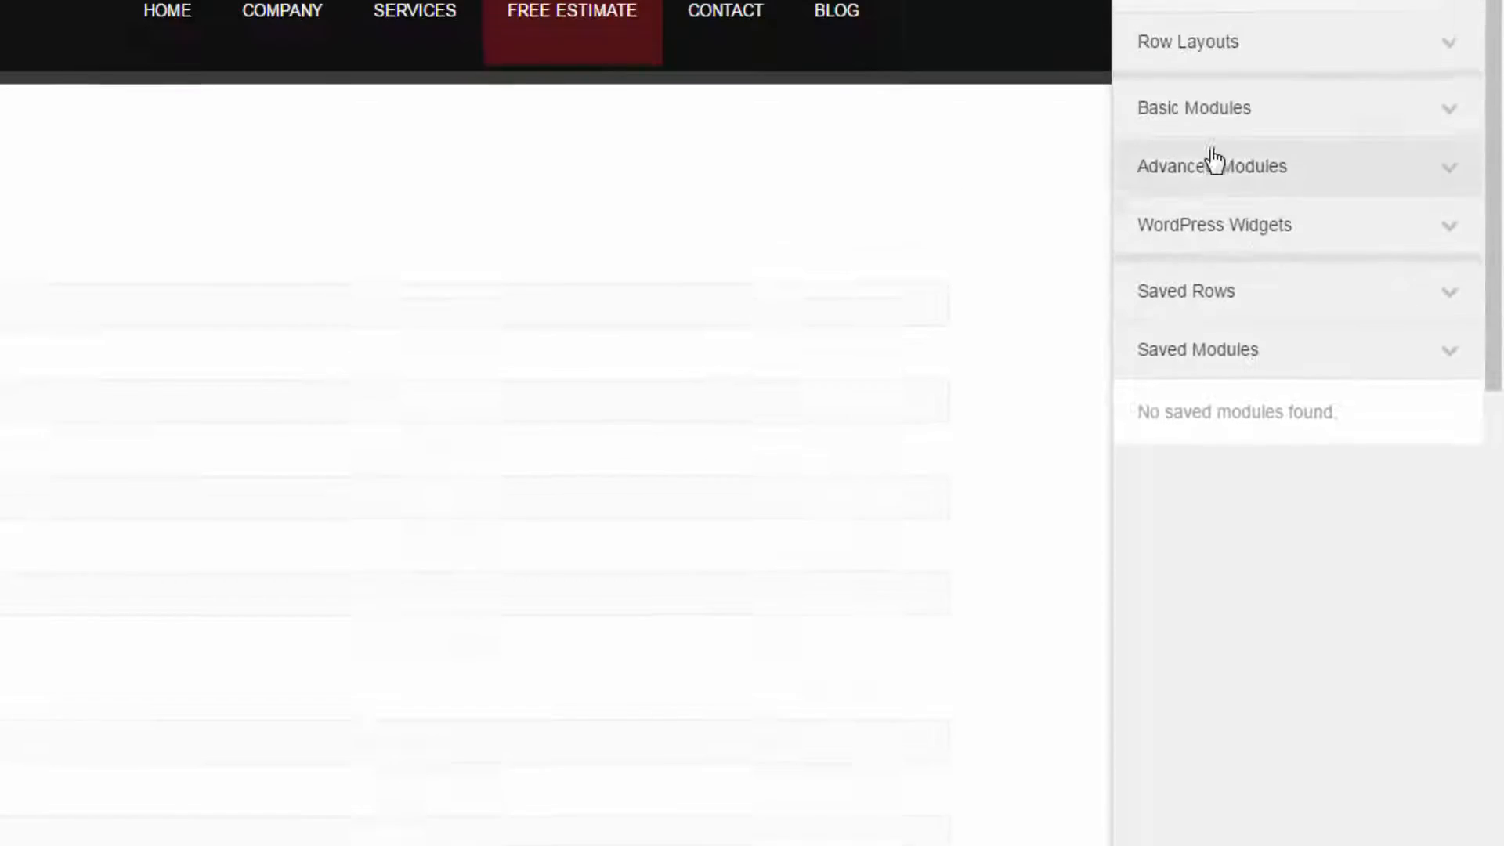
left_click(1196, 213)
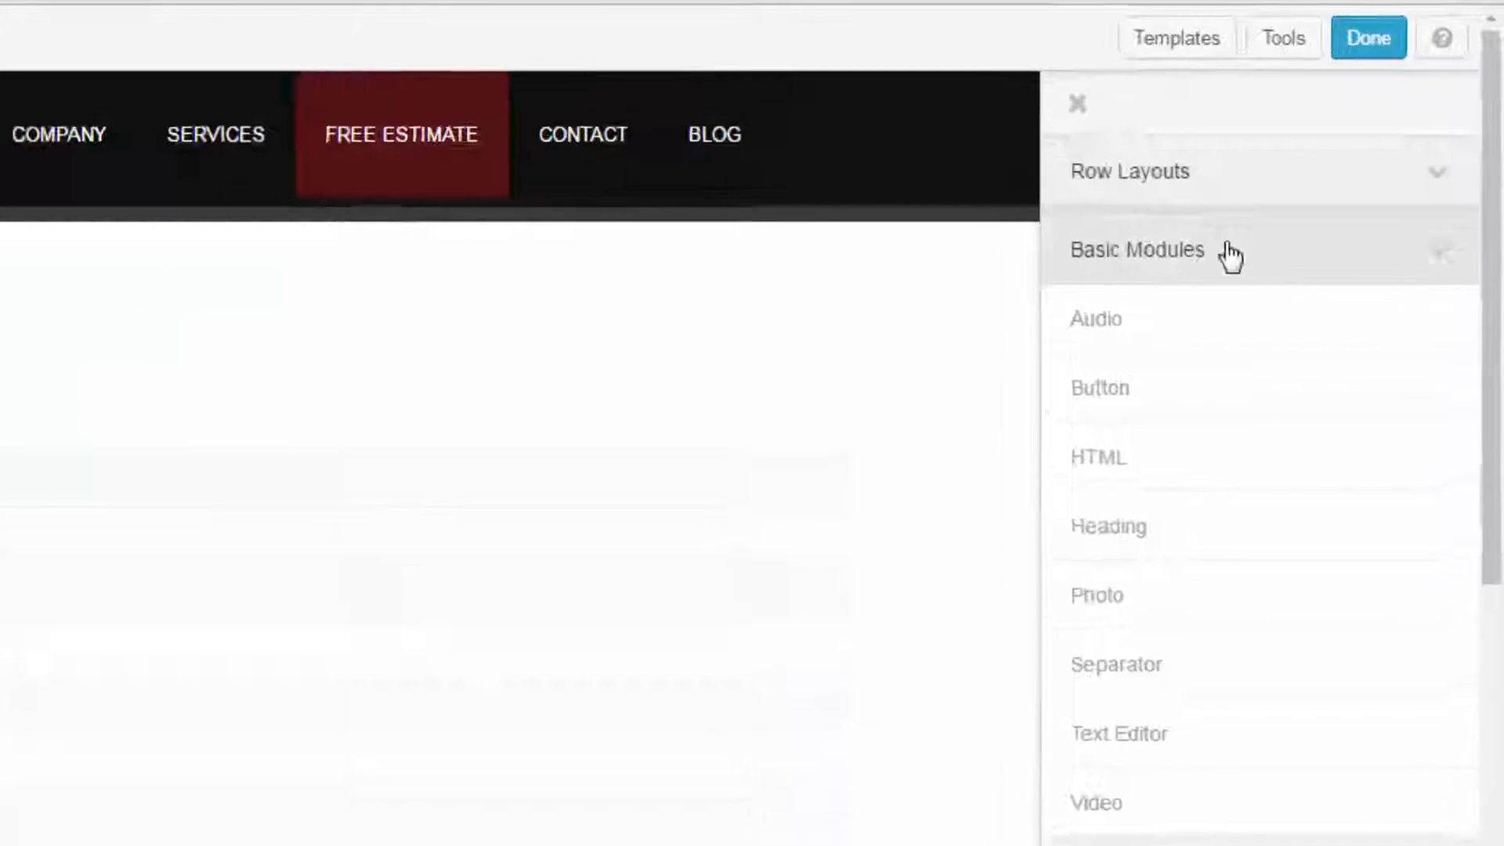
- Add a 1 Column row between the header navigation and the Project Information form
left_click(1148, 172)
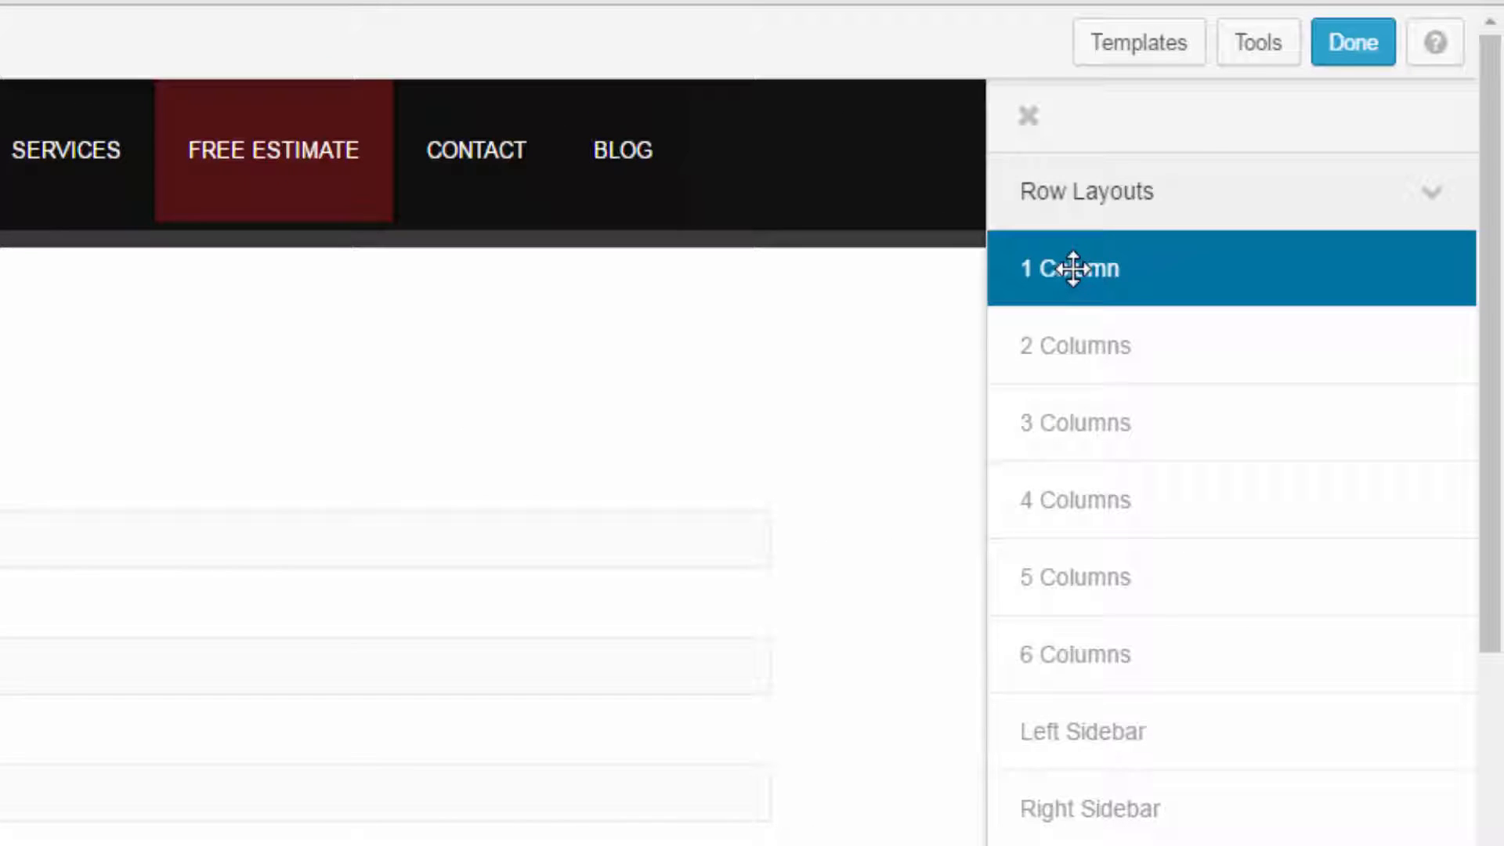
left_click_drag(1073, 269, 230, 438)
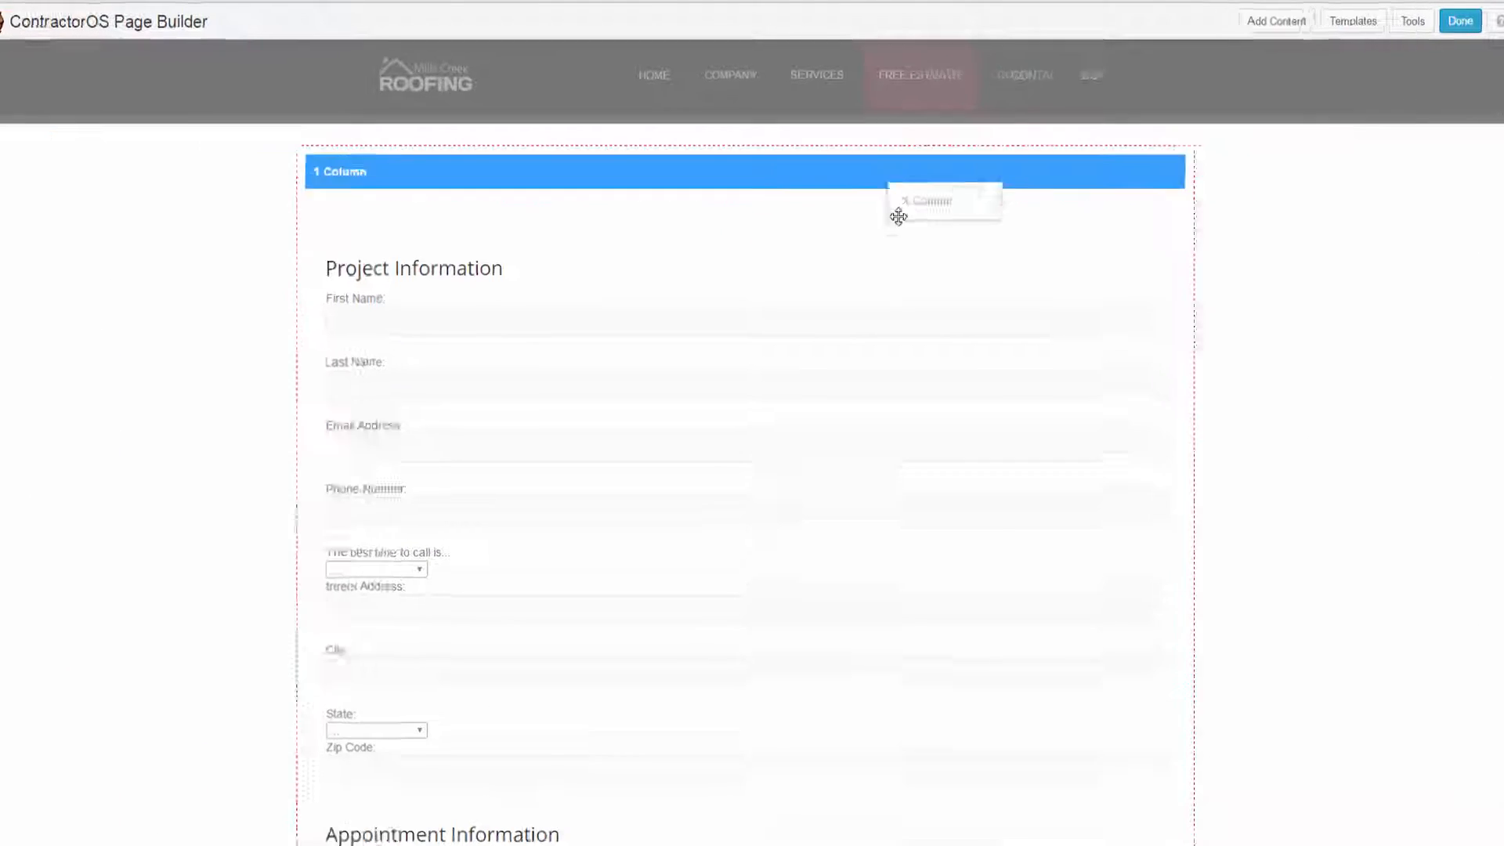
left_click_drag(898, 217, 892, 229)
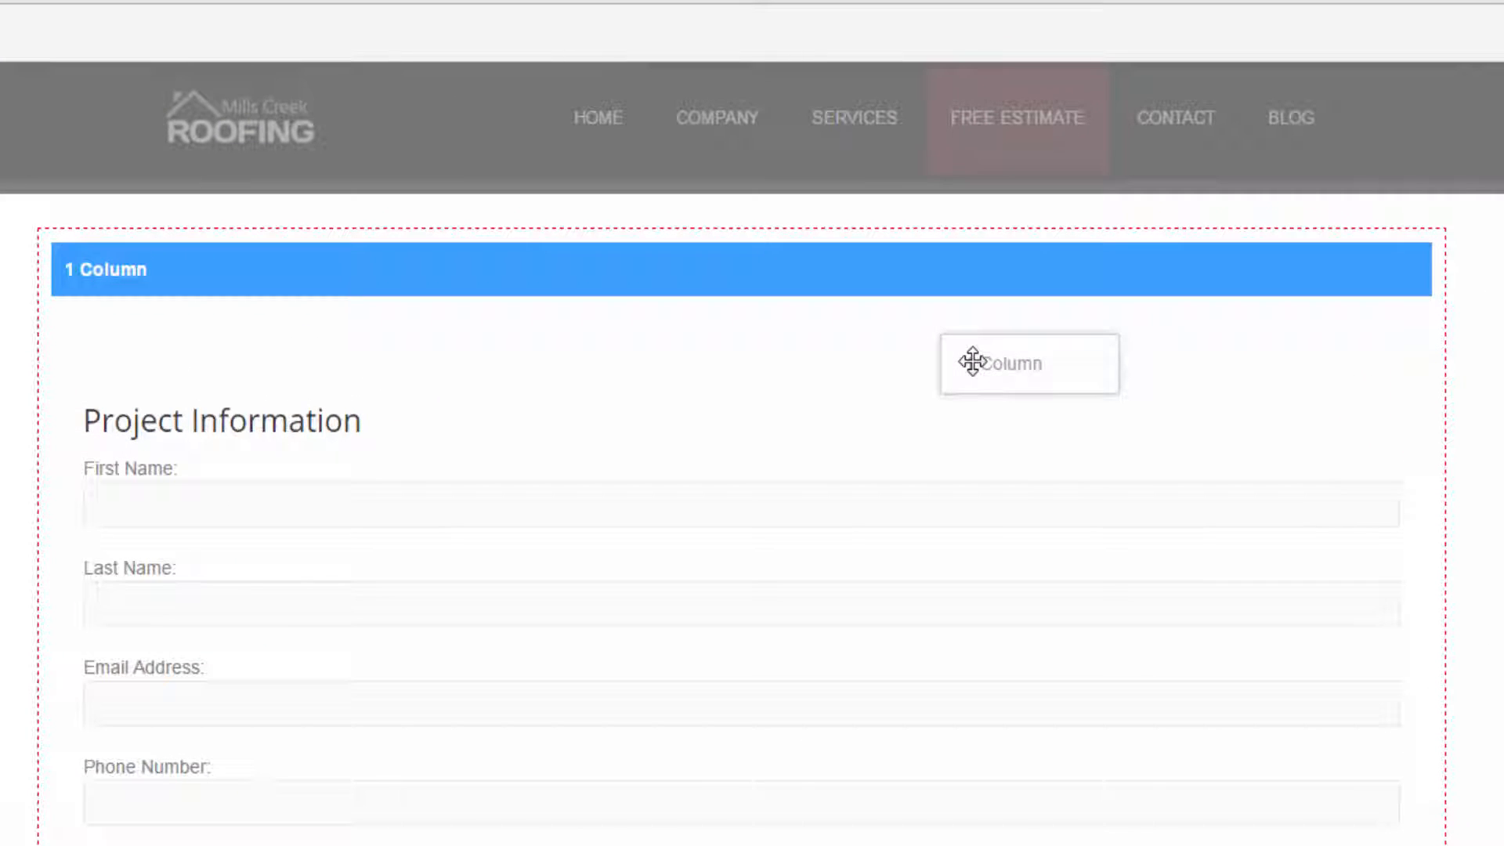
left_click_drag(972, 361, 971, 212)
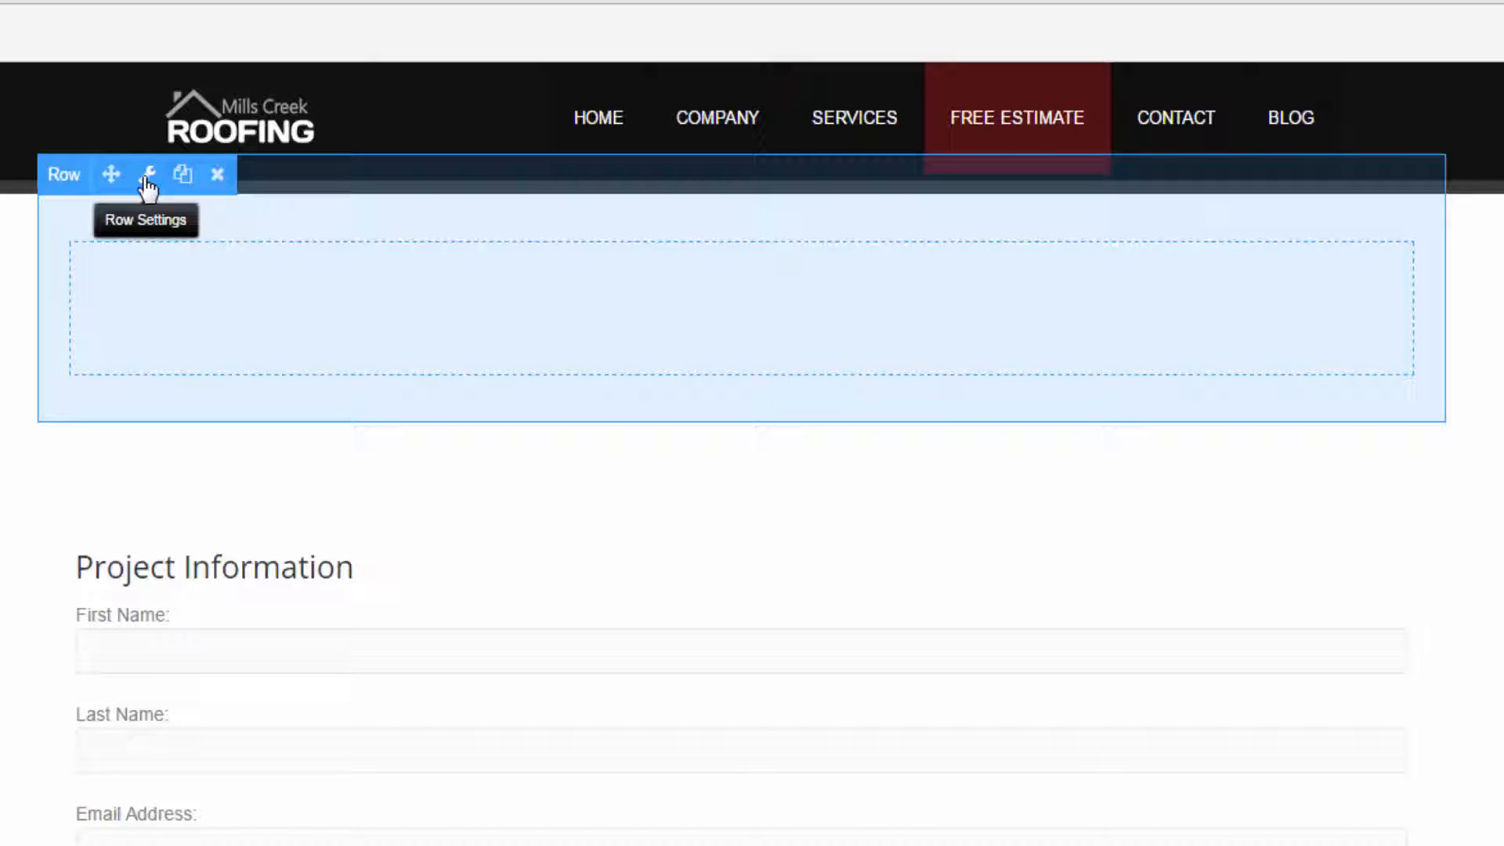
- Set the new row's width to Full Width in its Row Settings
left_click(147, 188)
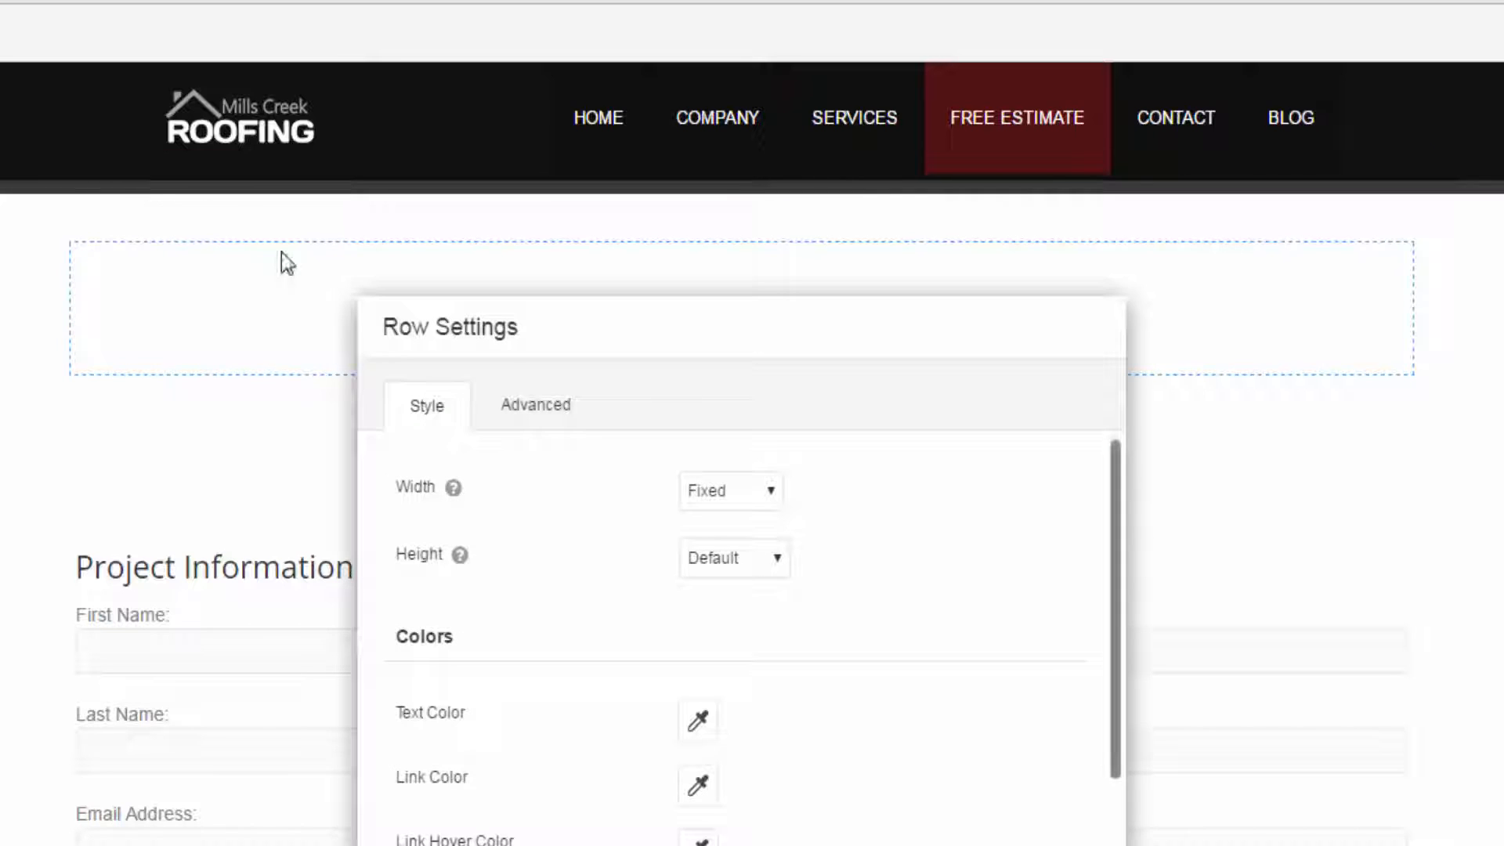
left_click_drag(397, 491, 426, 491)
left_click(731, 491)
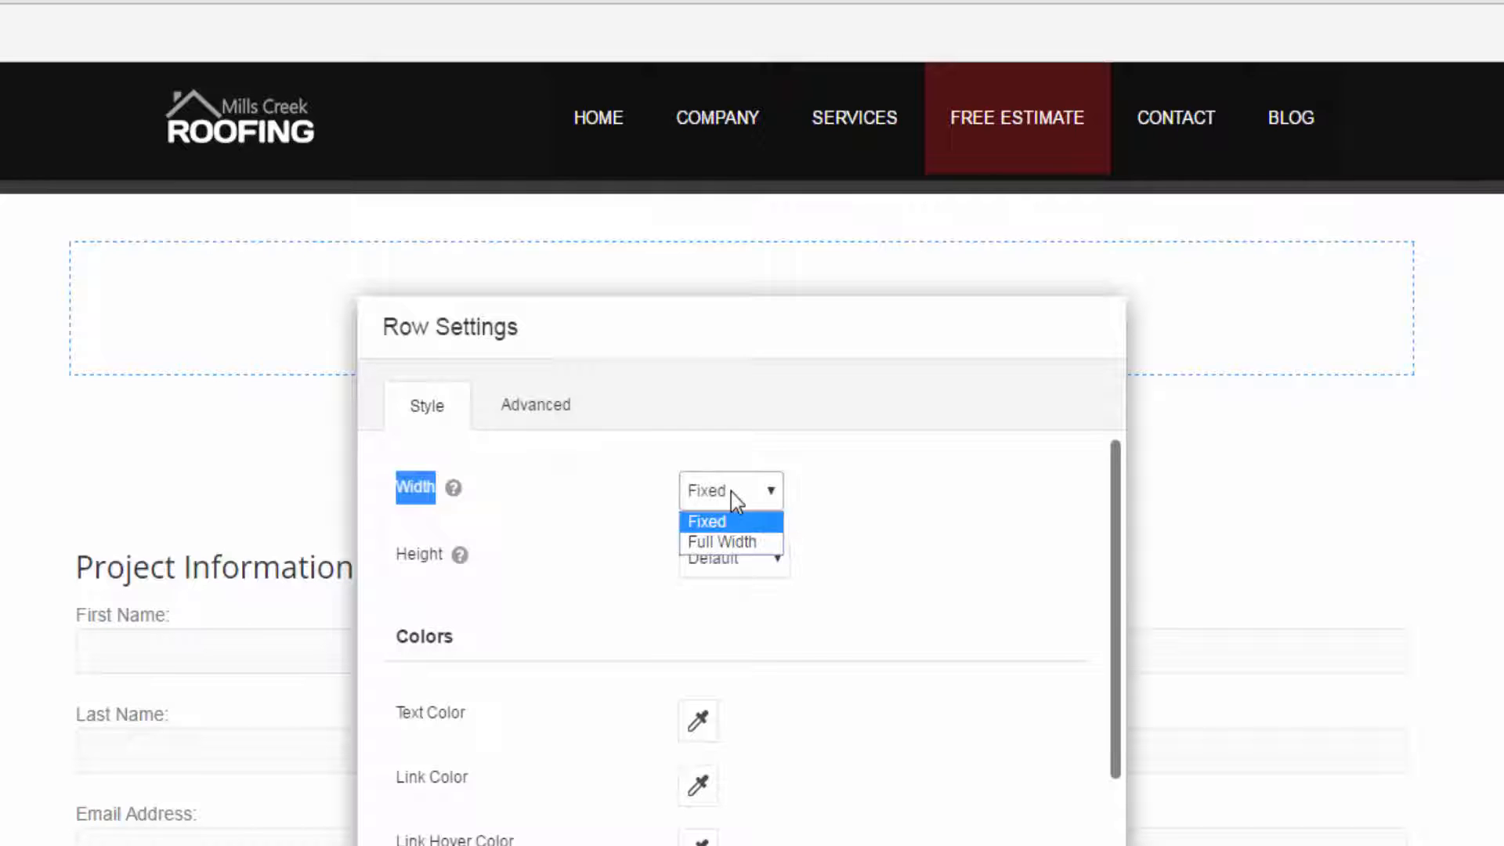
left_click(725, 542)
scroll(964, 696, "down", 2)
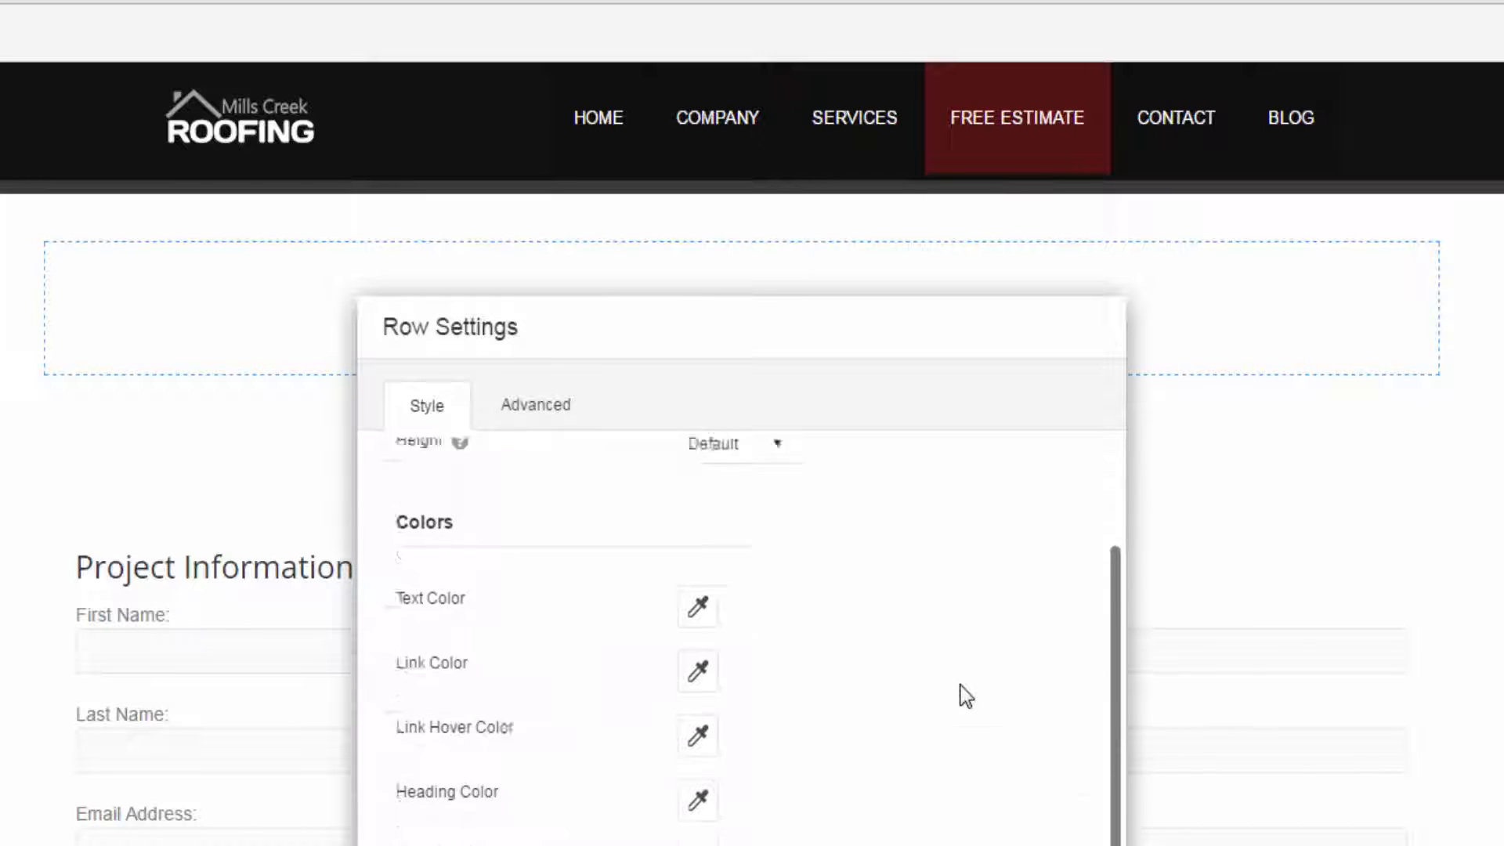
- Examine the new row's height, color and background options in its Row Settings
scroll(963, 696, "down", 1)
scroll(960, 695, "up", 2)
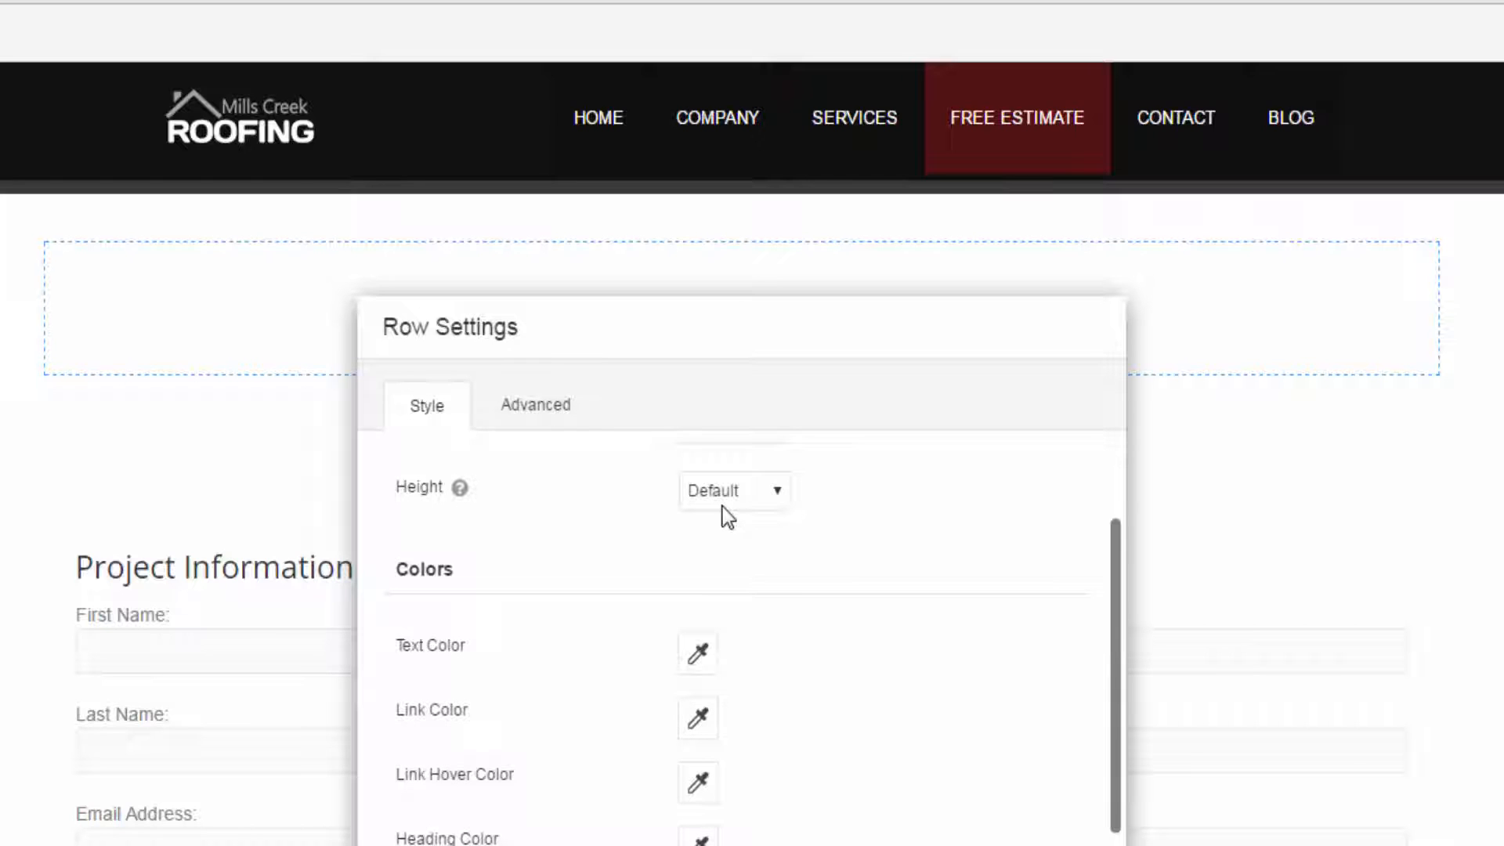
left_click(723, 501)
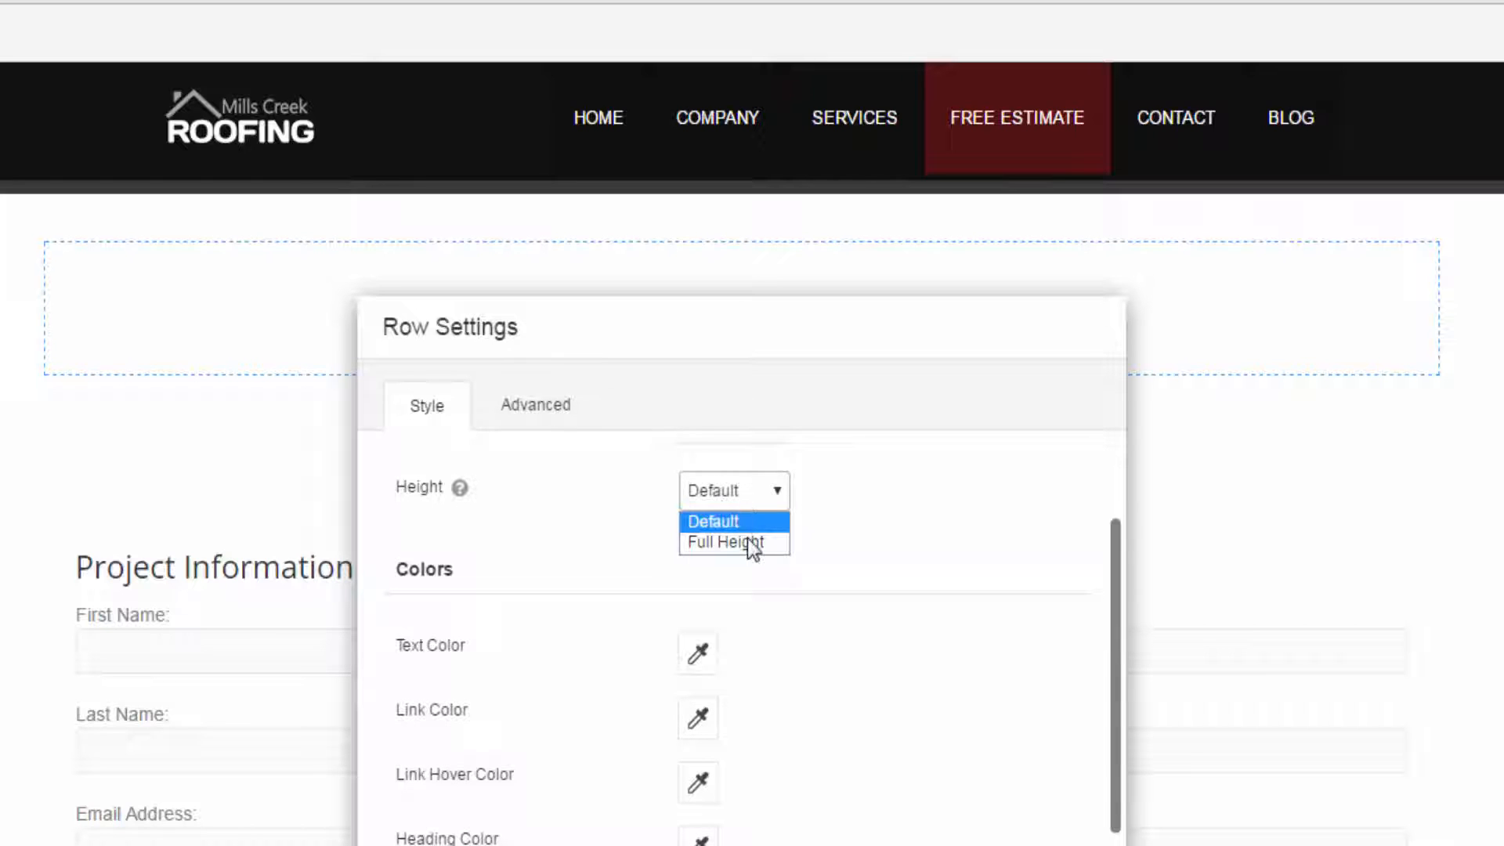
left_click(856, 534)
scroll(858, 520, "down", 3)
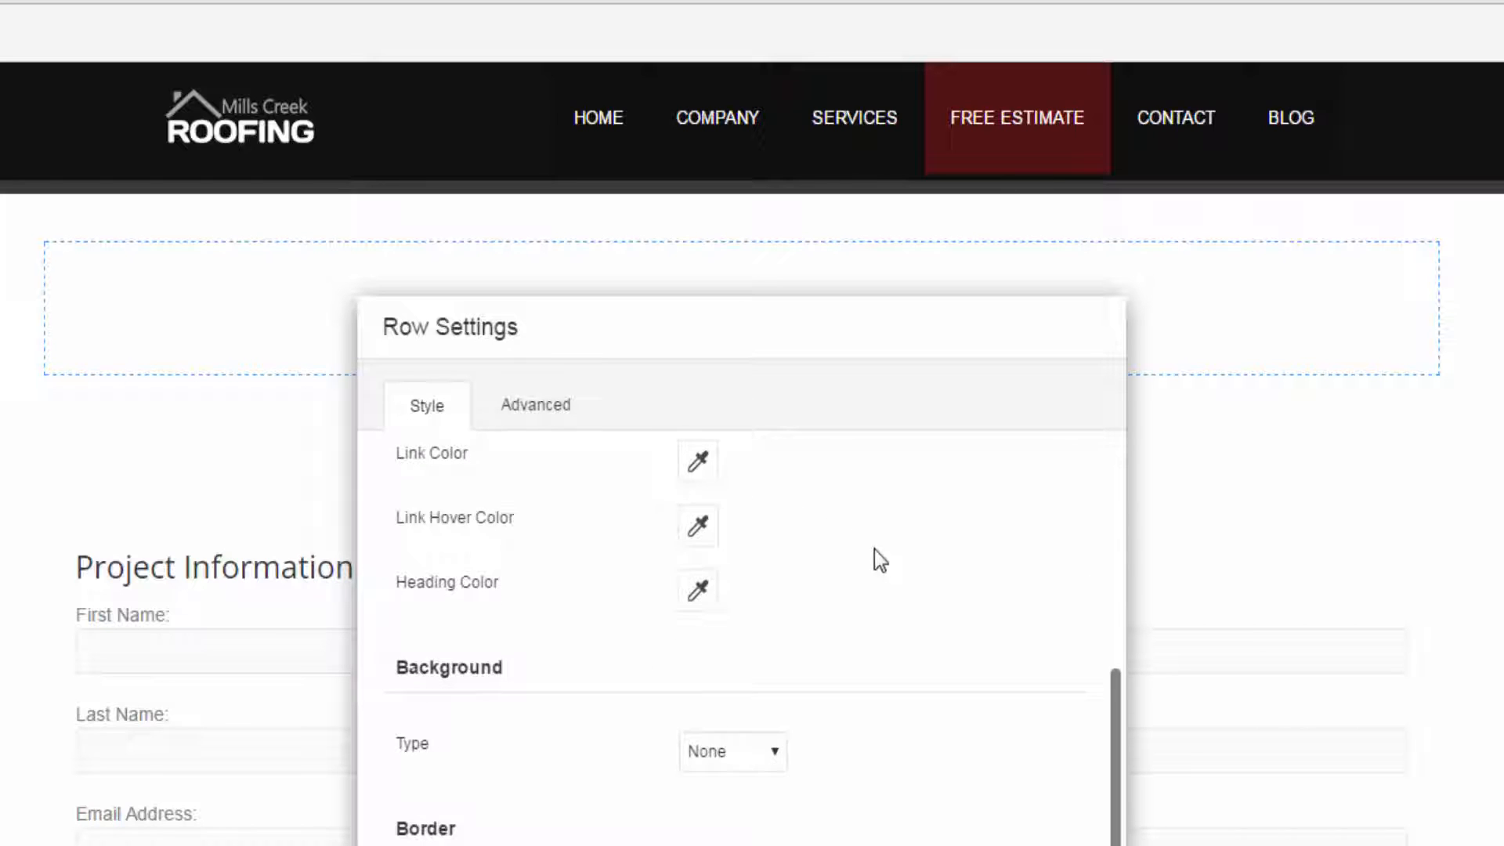
scroll(812, 768, "up", 2)
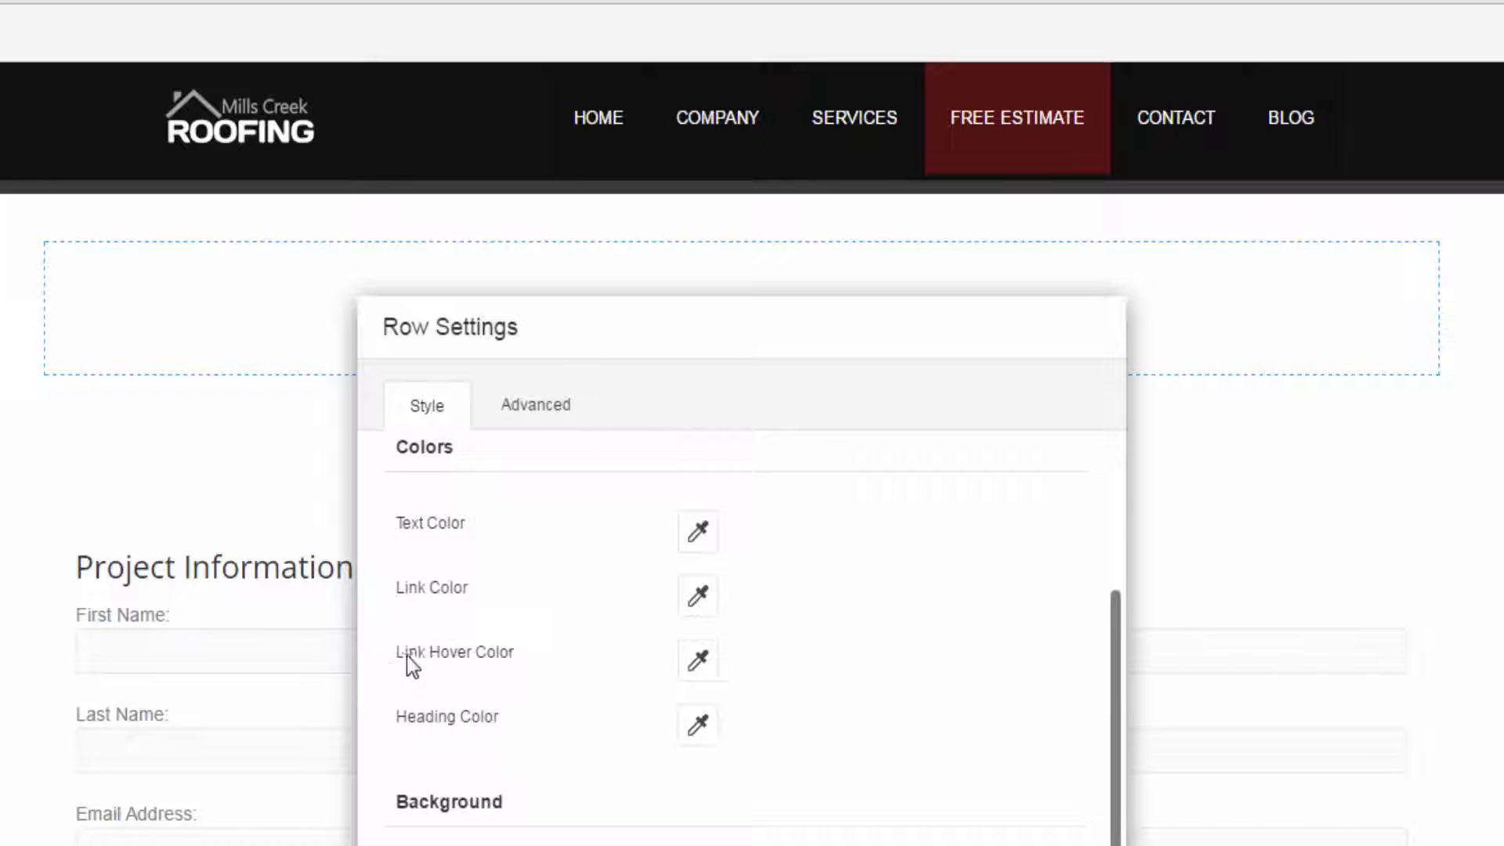
scroll(446, 713, "down", 2)
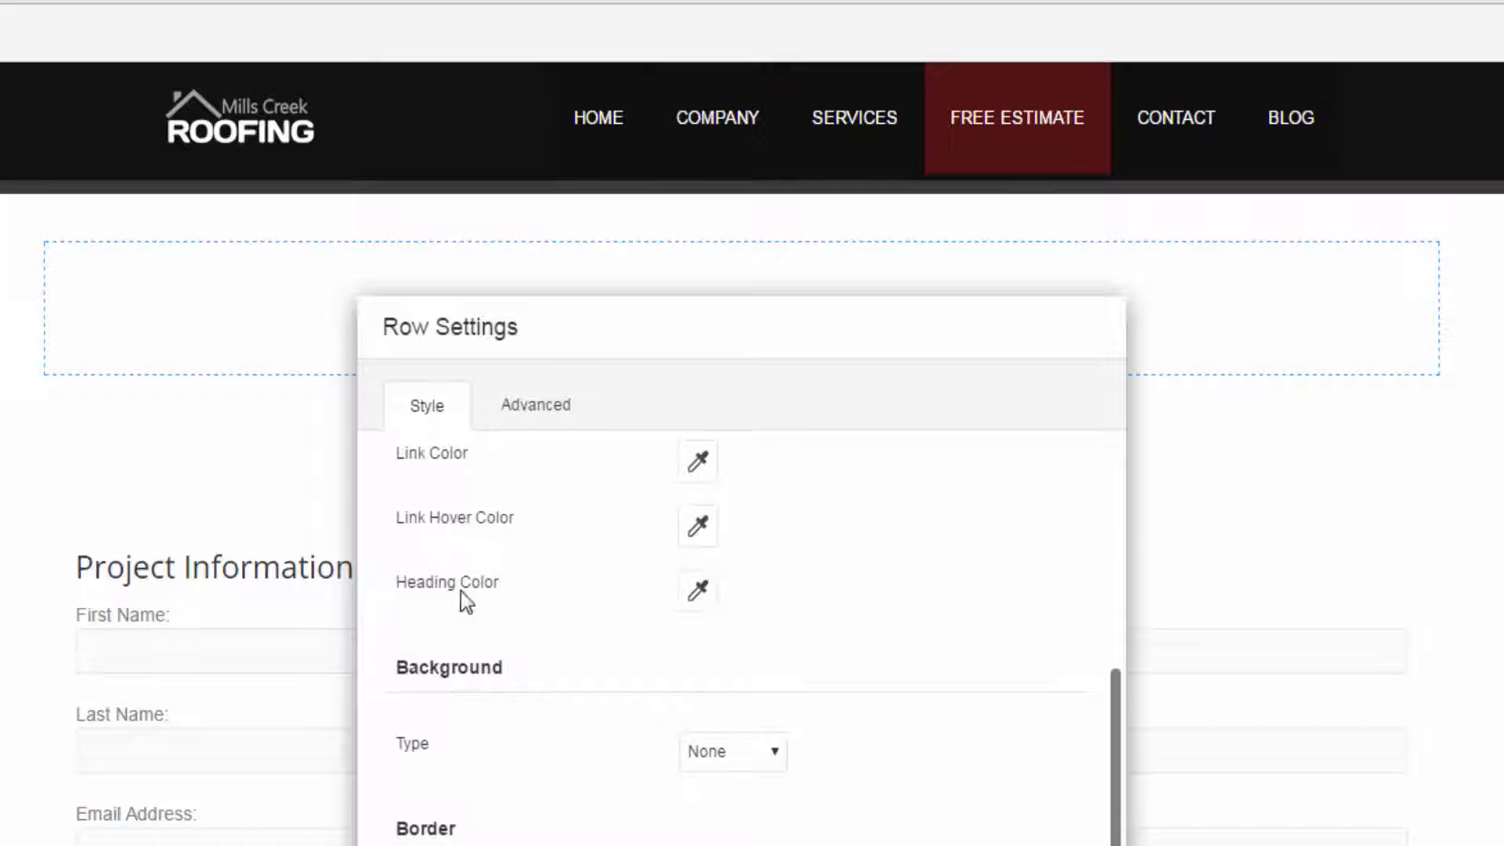
left_click_drag(394, 667, 522, 666)
left_click(511, 509)
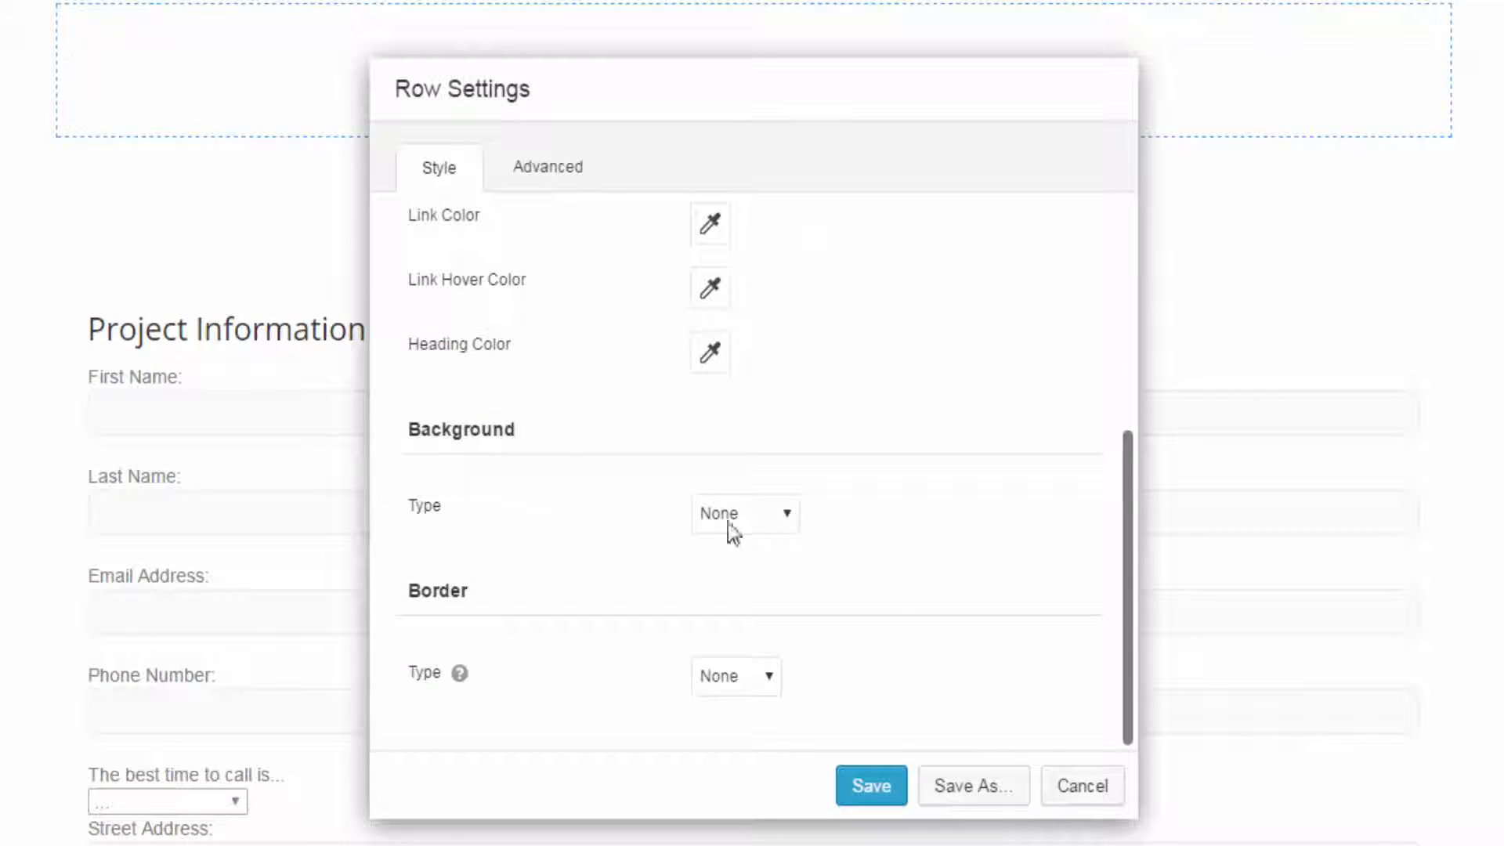
- Give the new row a solid gray background color, #a9a7a7, and save the row settings
left_click(749, 523)
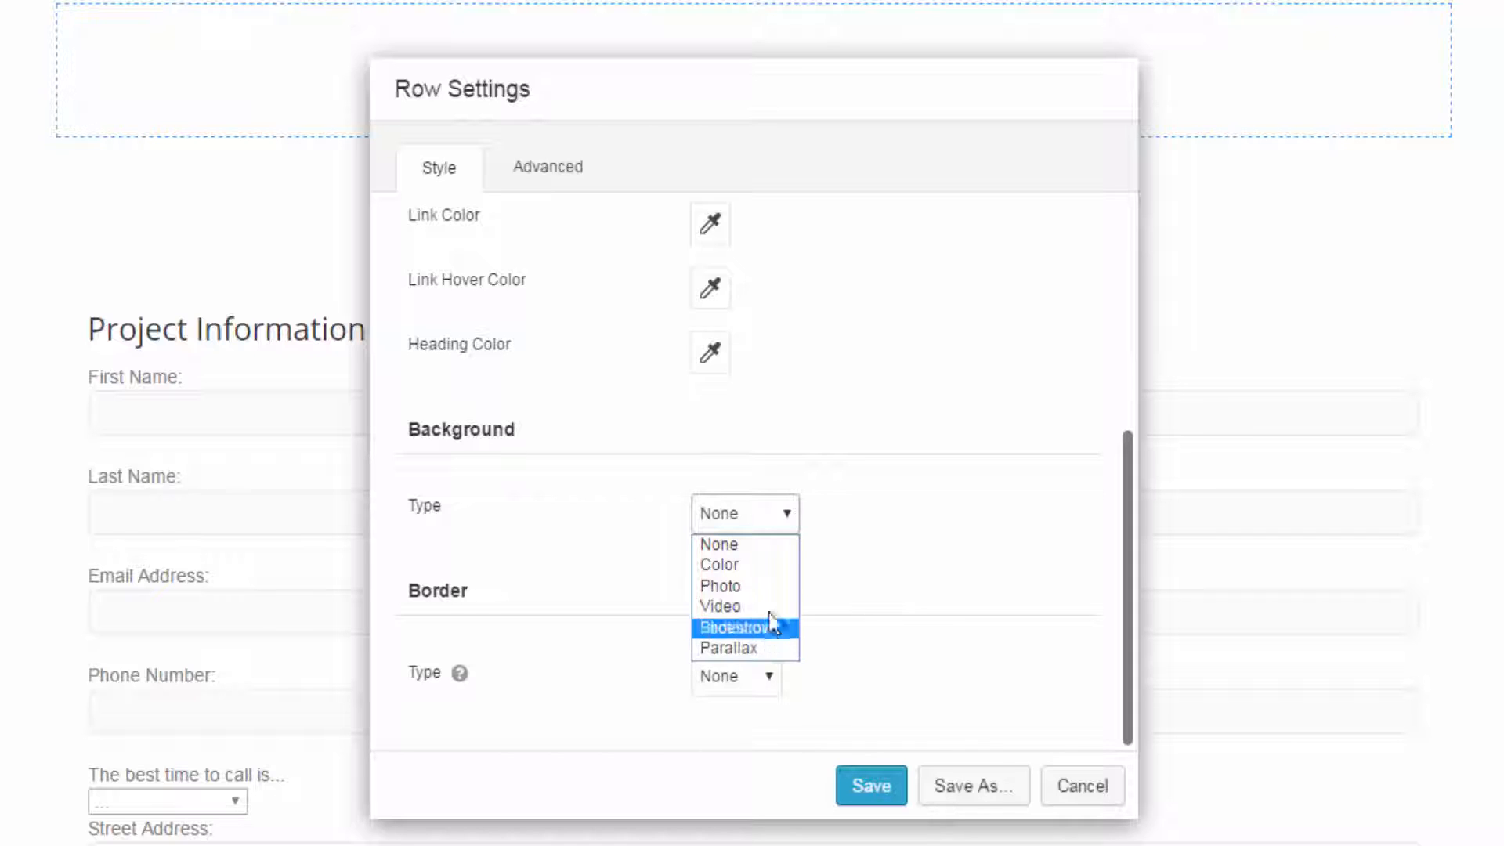
left_click(759, 565)
scroll(759, 565, "down", 3)
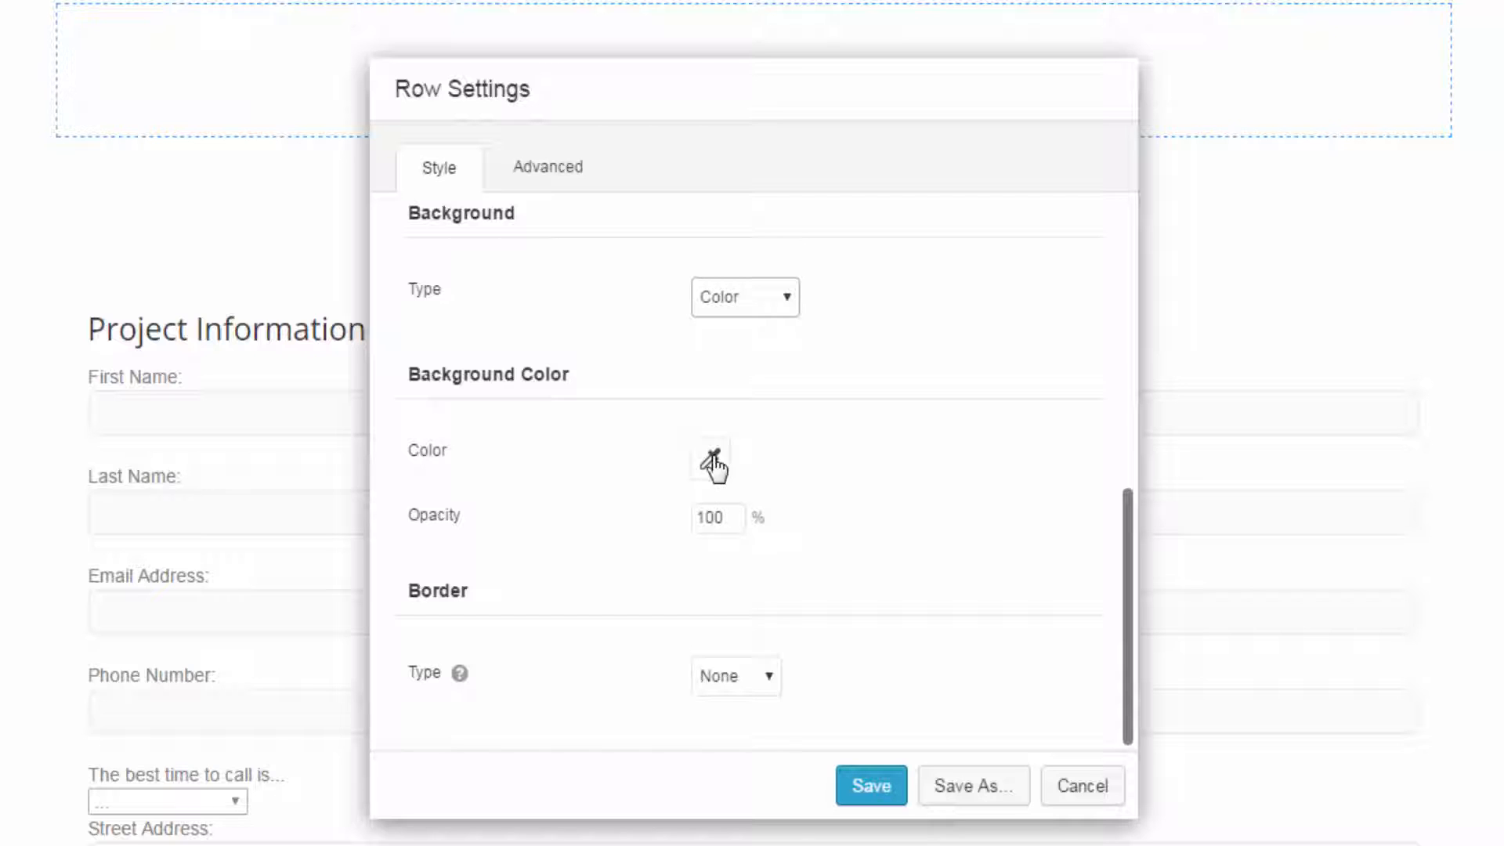
left_click(712, 462)
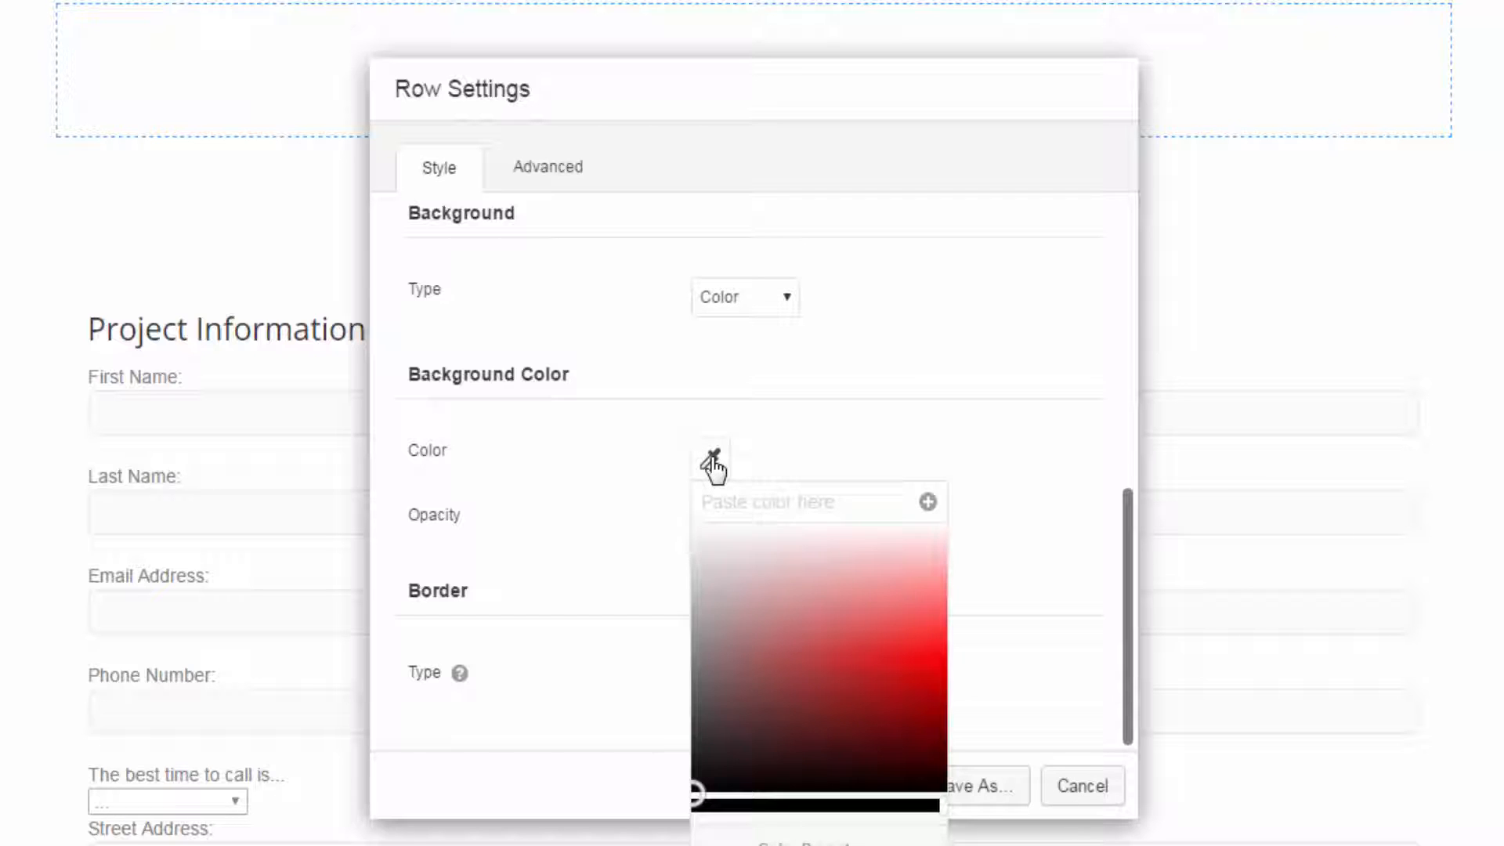
left_click(696, 617)
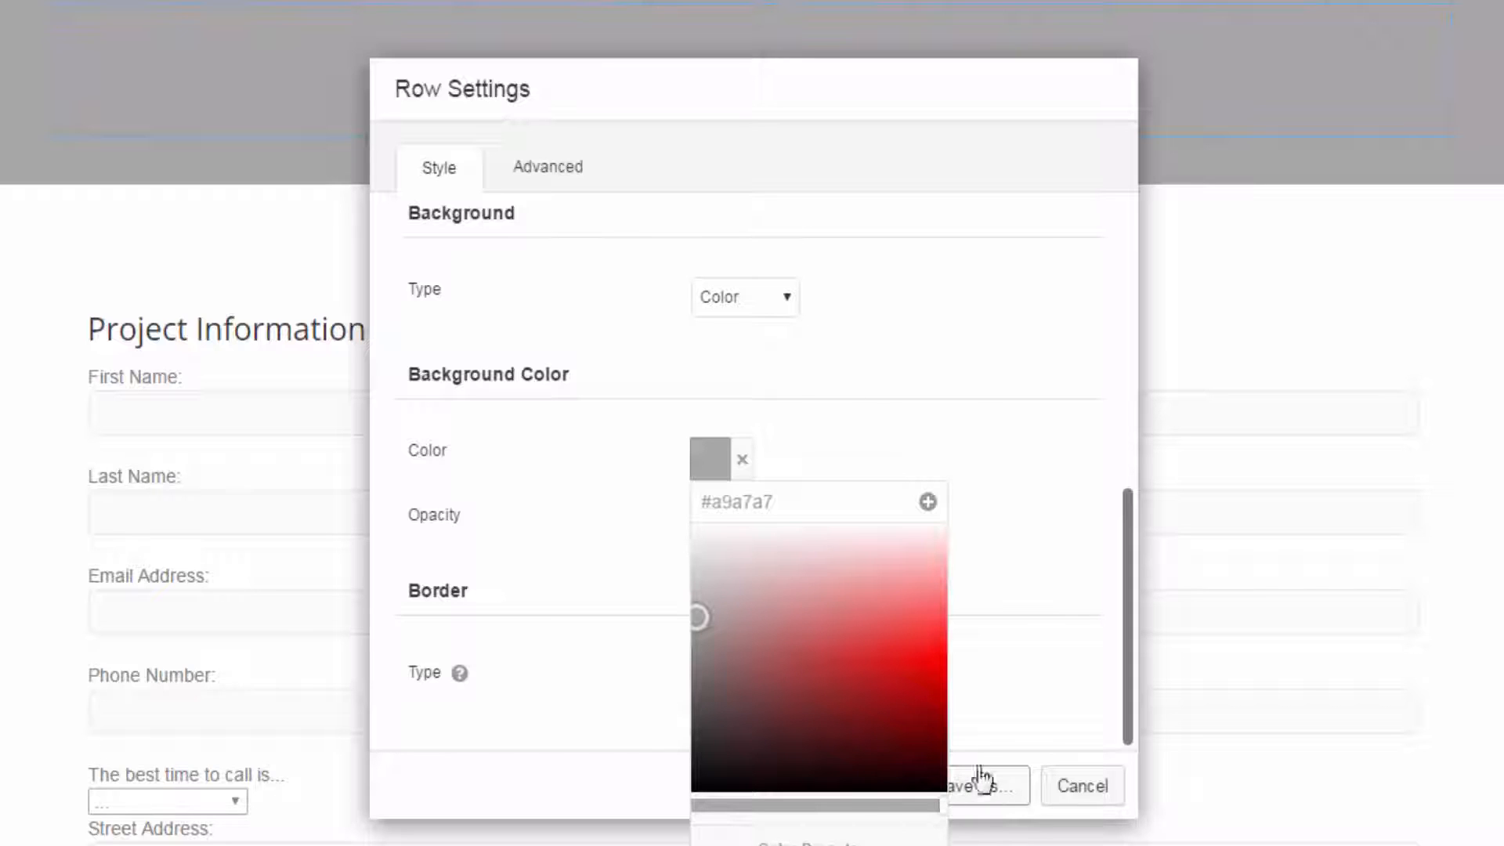
left_click(1010, 671)
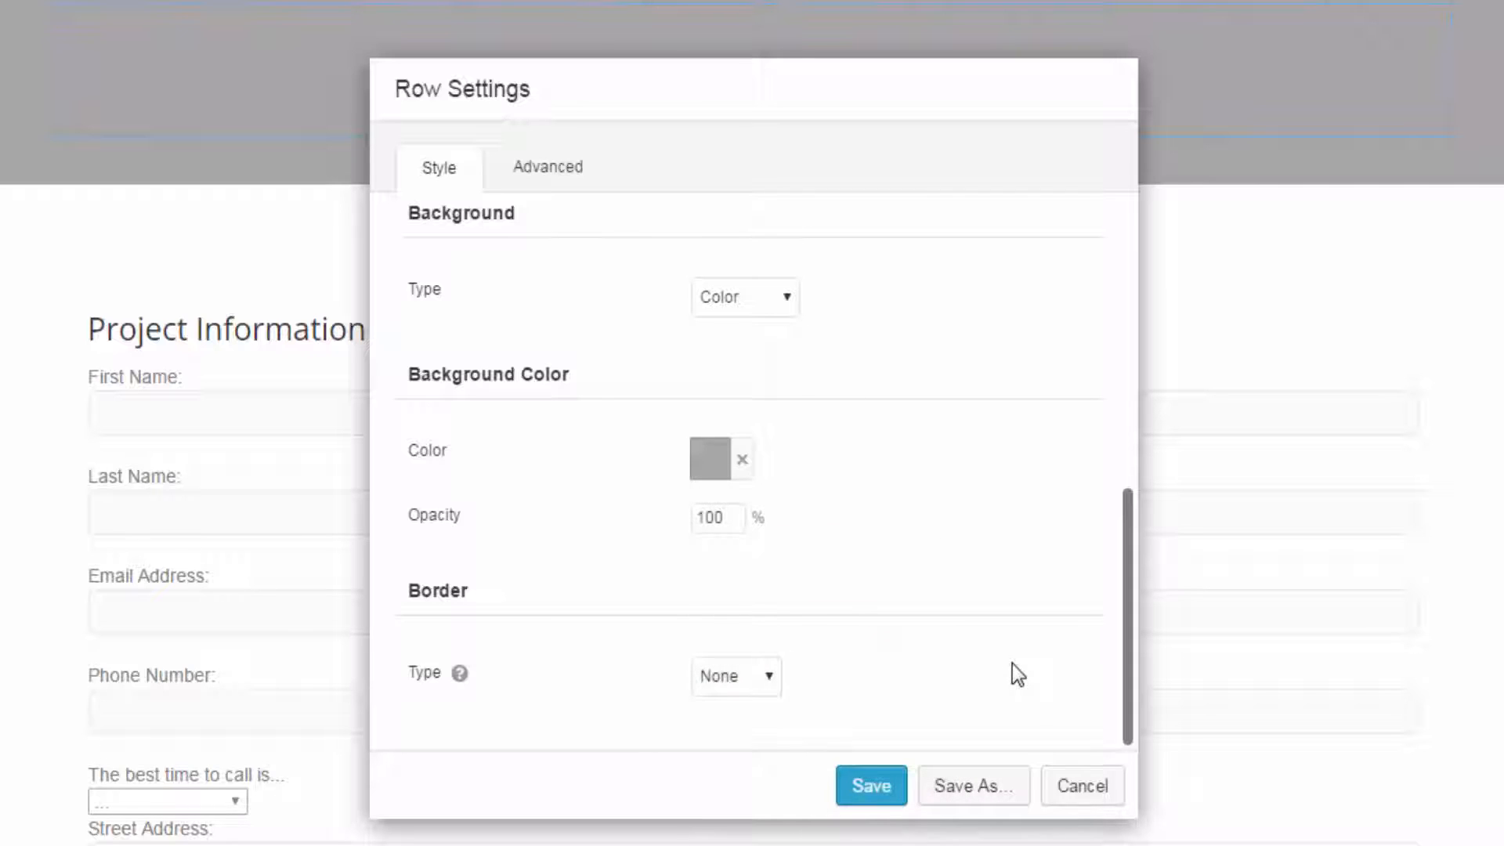
left_click(871, 787)
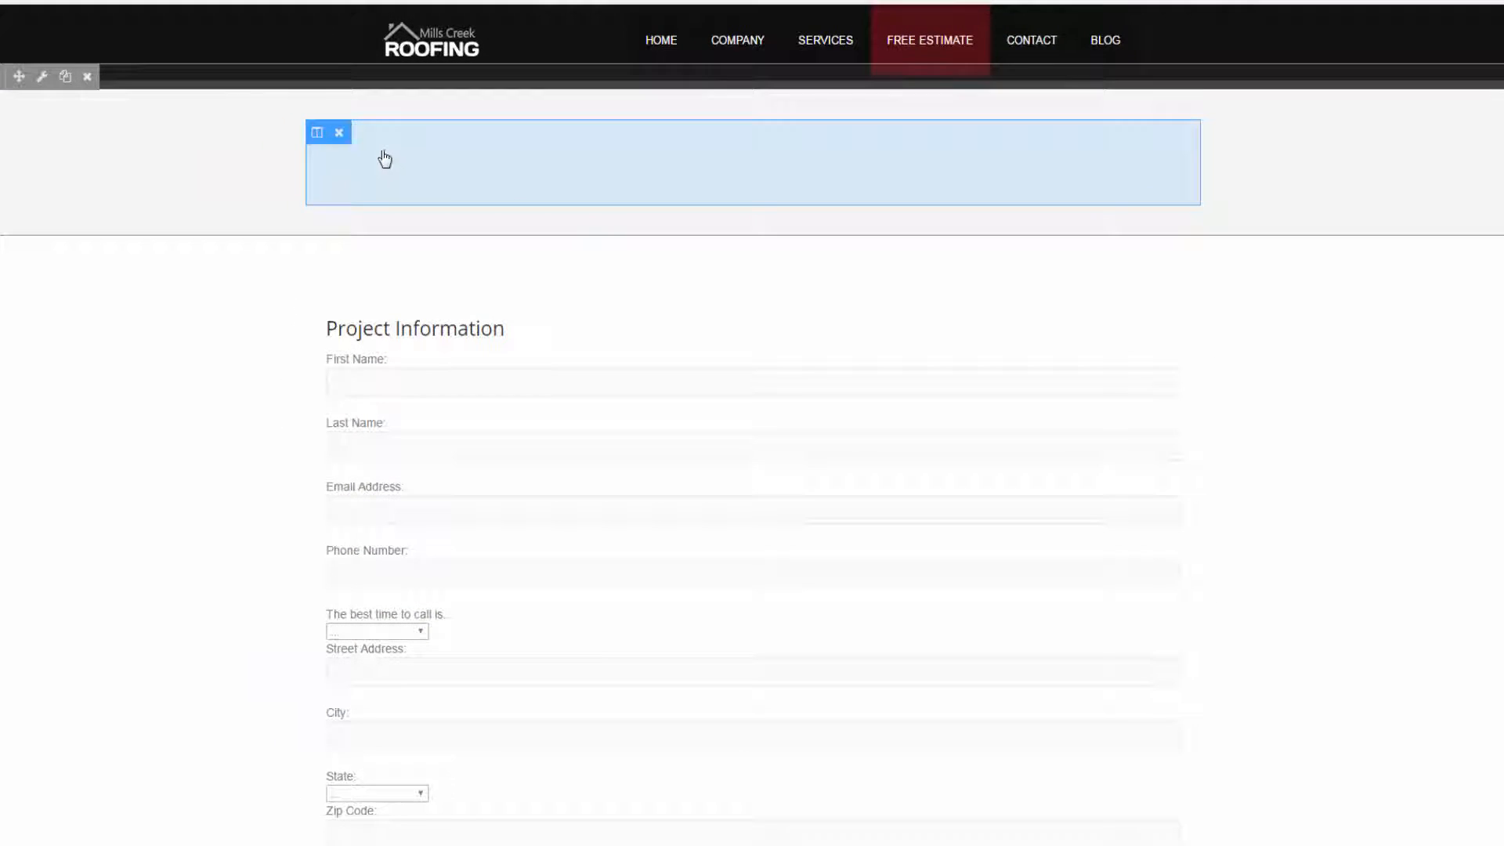
- Examine the background and border type options in the settings of the gray row's column
left_click(386, 159)
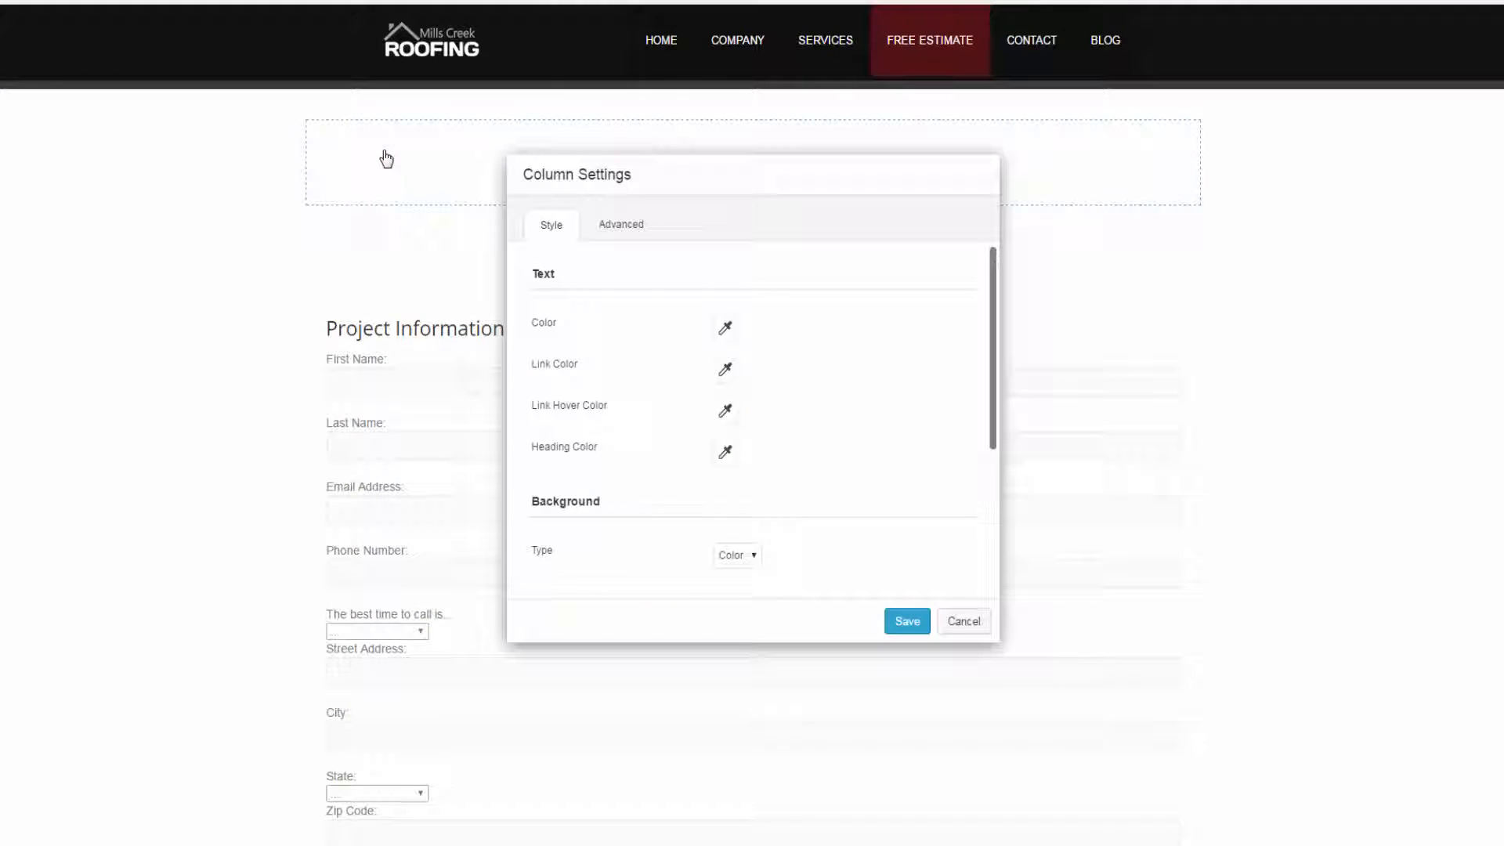
scroll(769, 522, "down", 3)
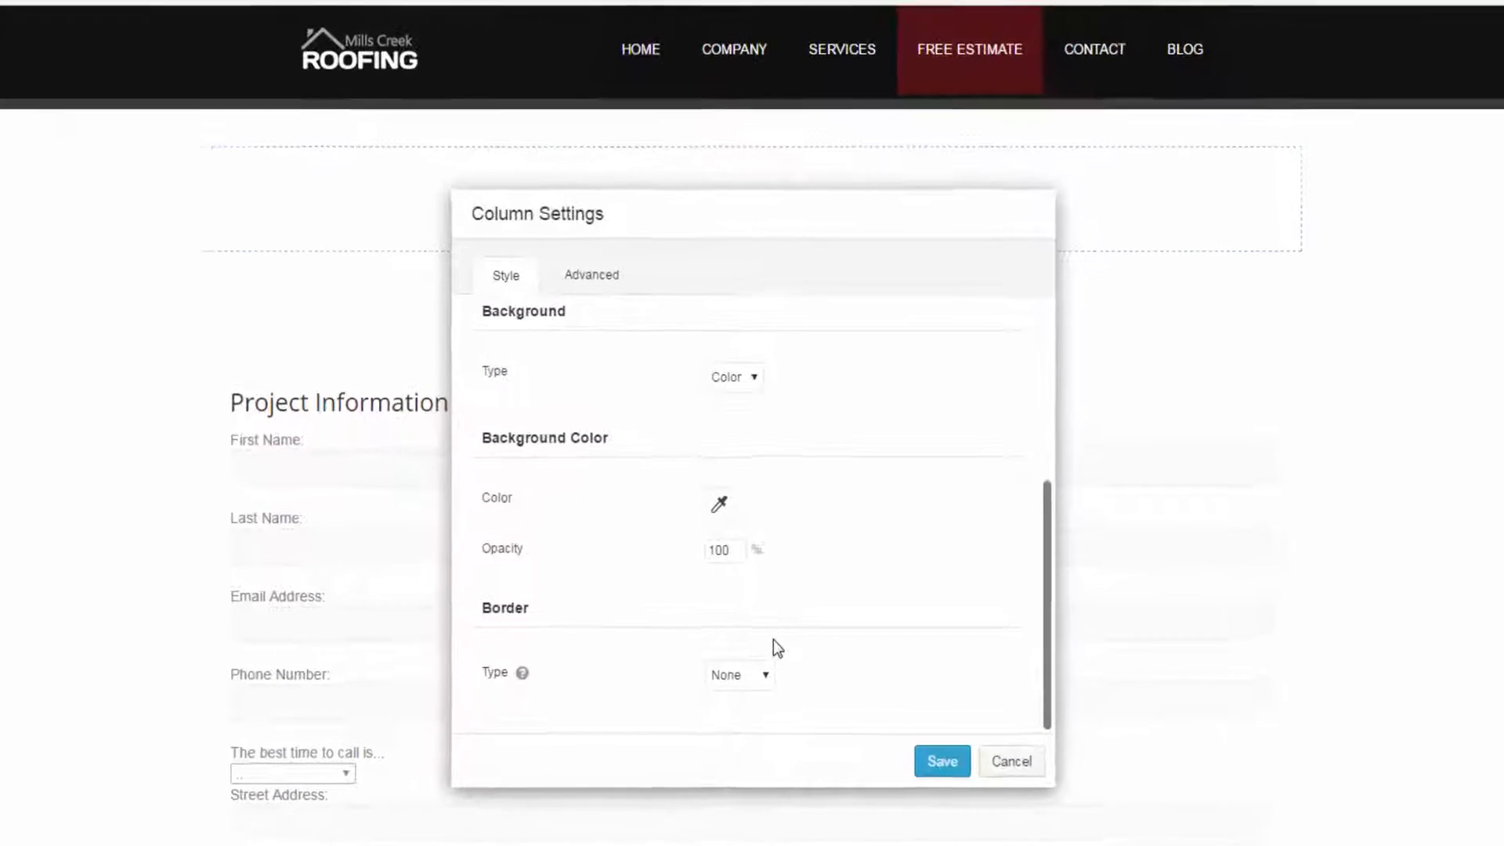
mouse_move(522, 673)
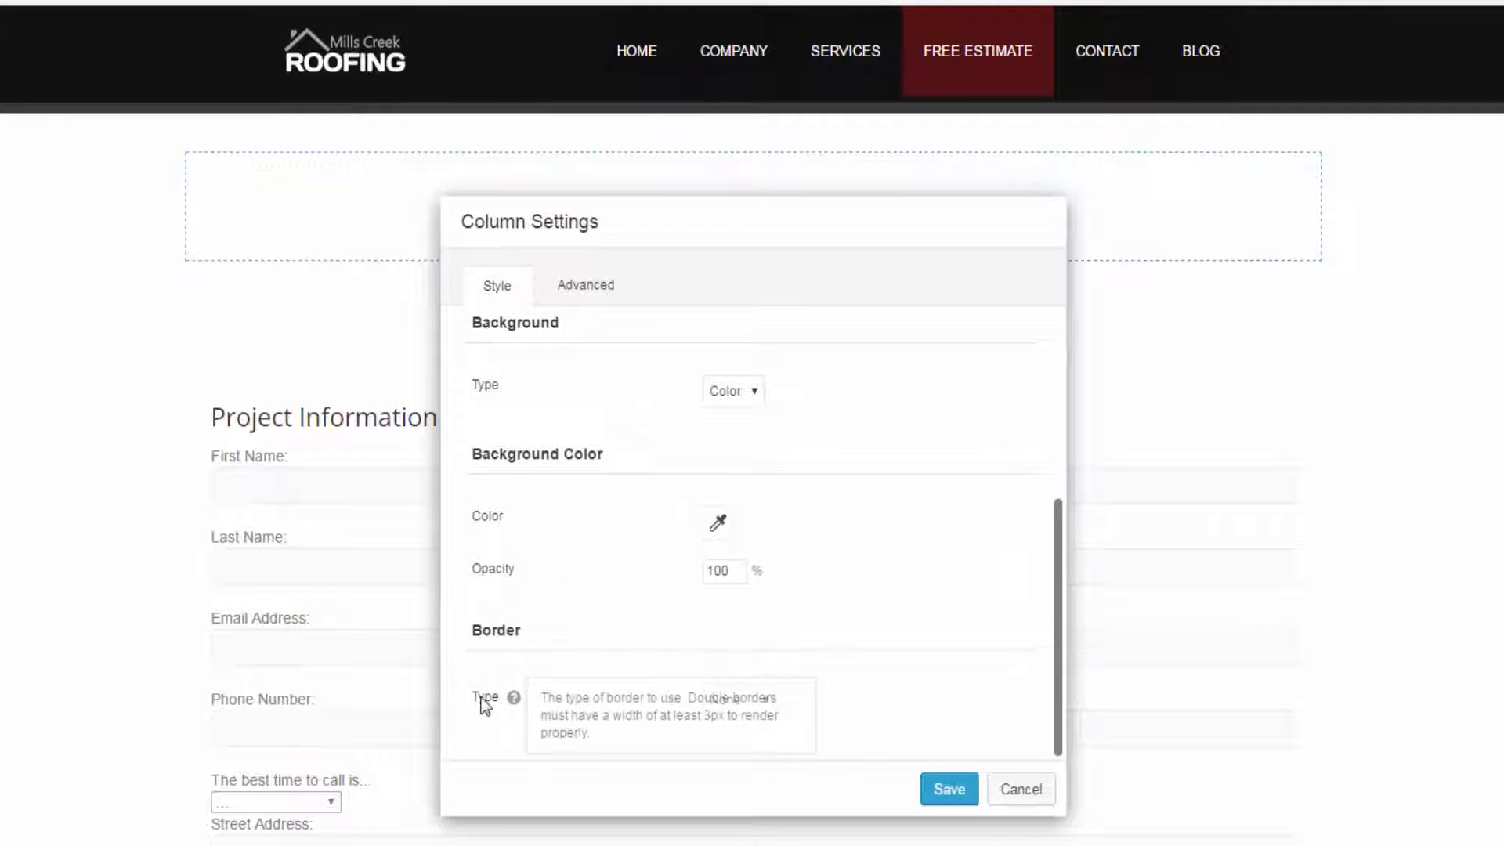
left_click(744, 702)
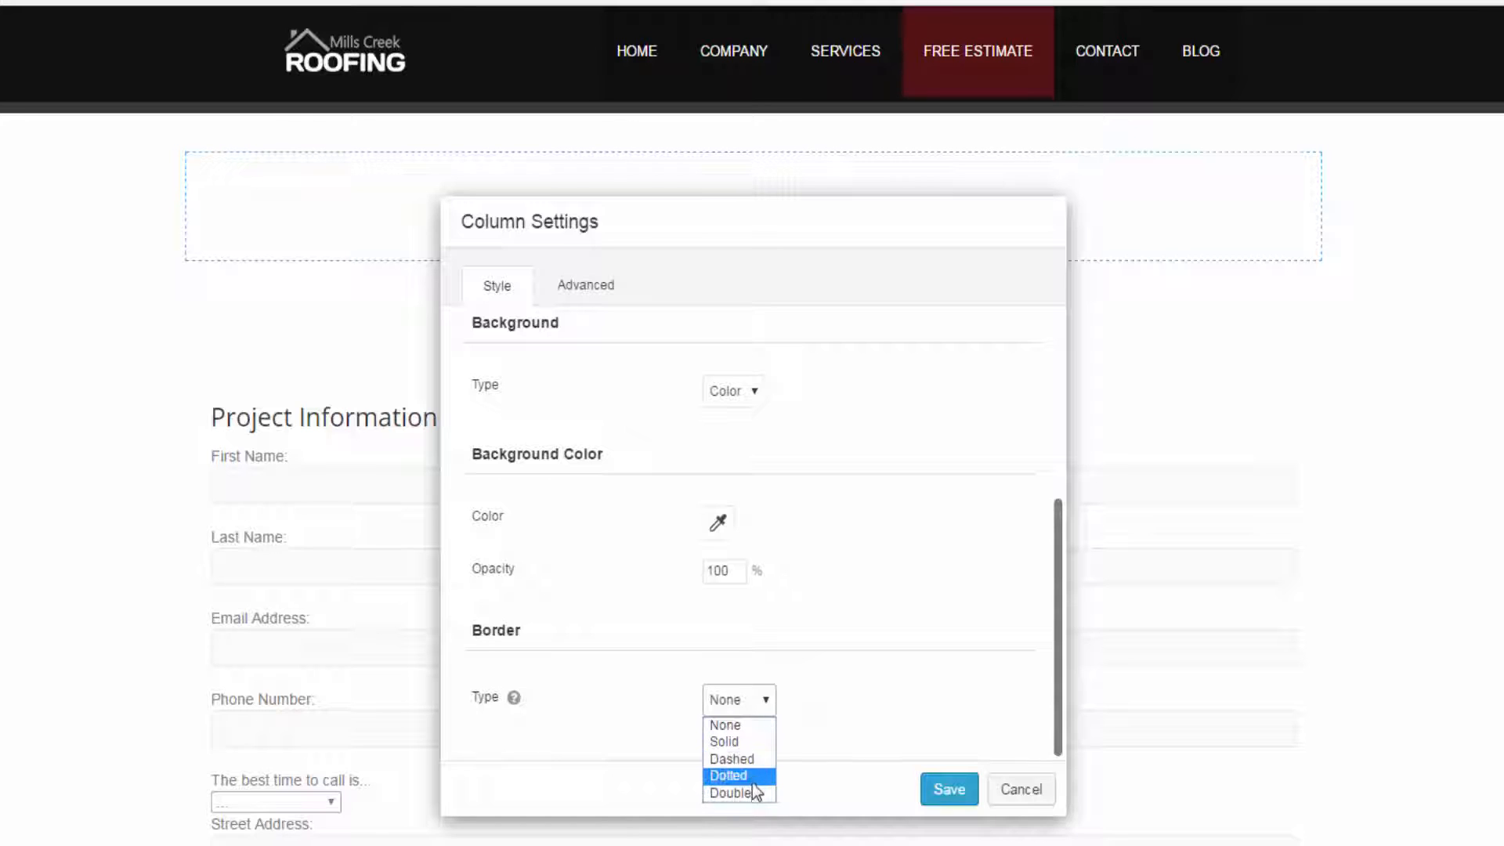
left_click(876, 691)
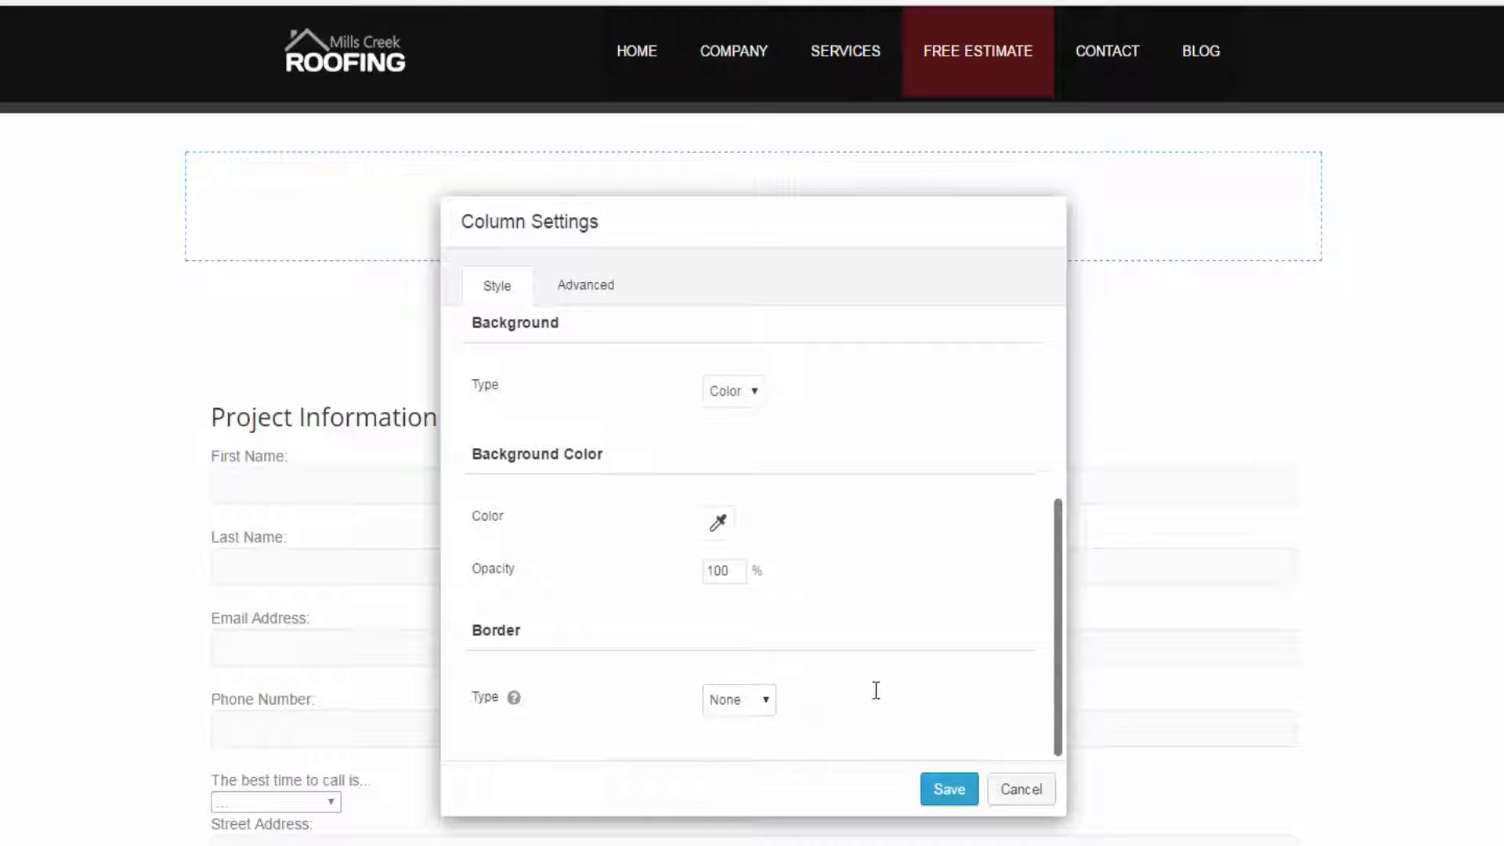
left_click(1010, 791)
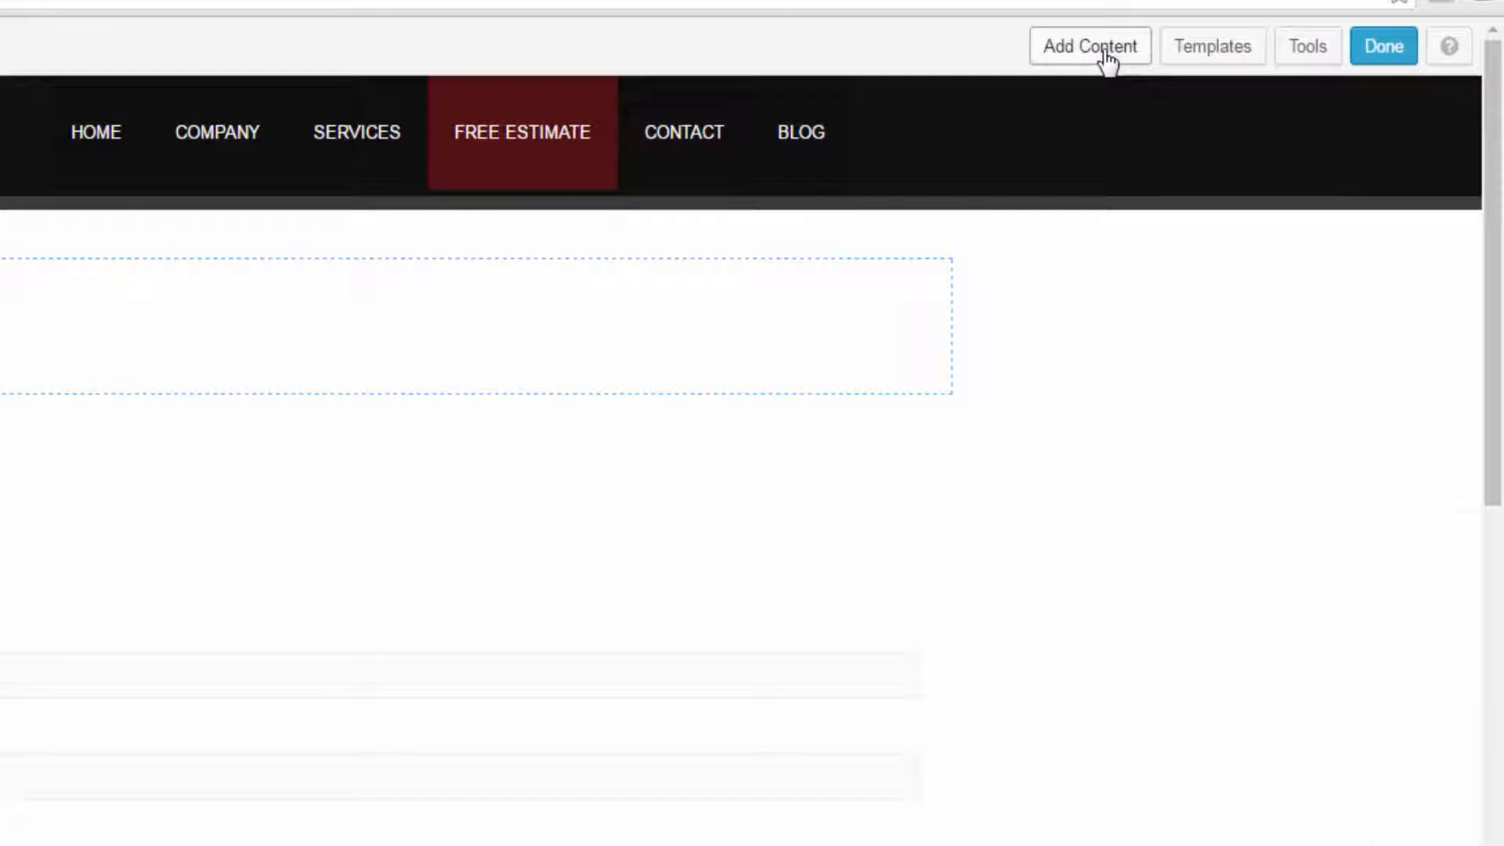
- Add a Heading module from the basic modules to the gray row above the Project Information form
left_click(1104, 49)
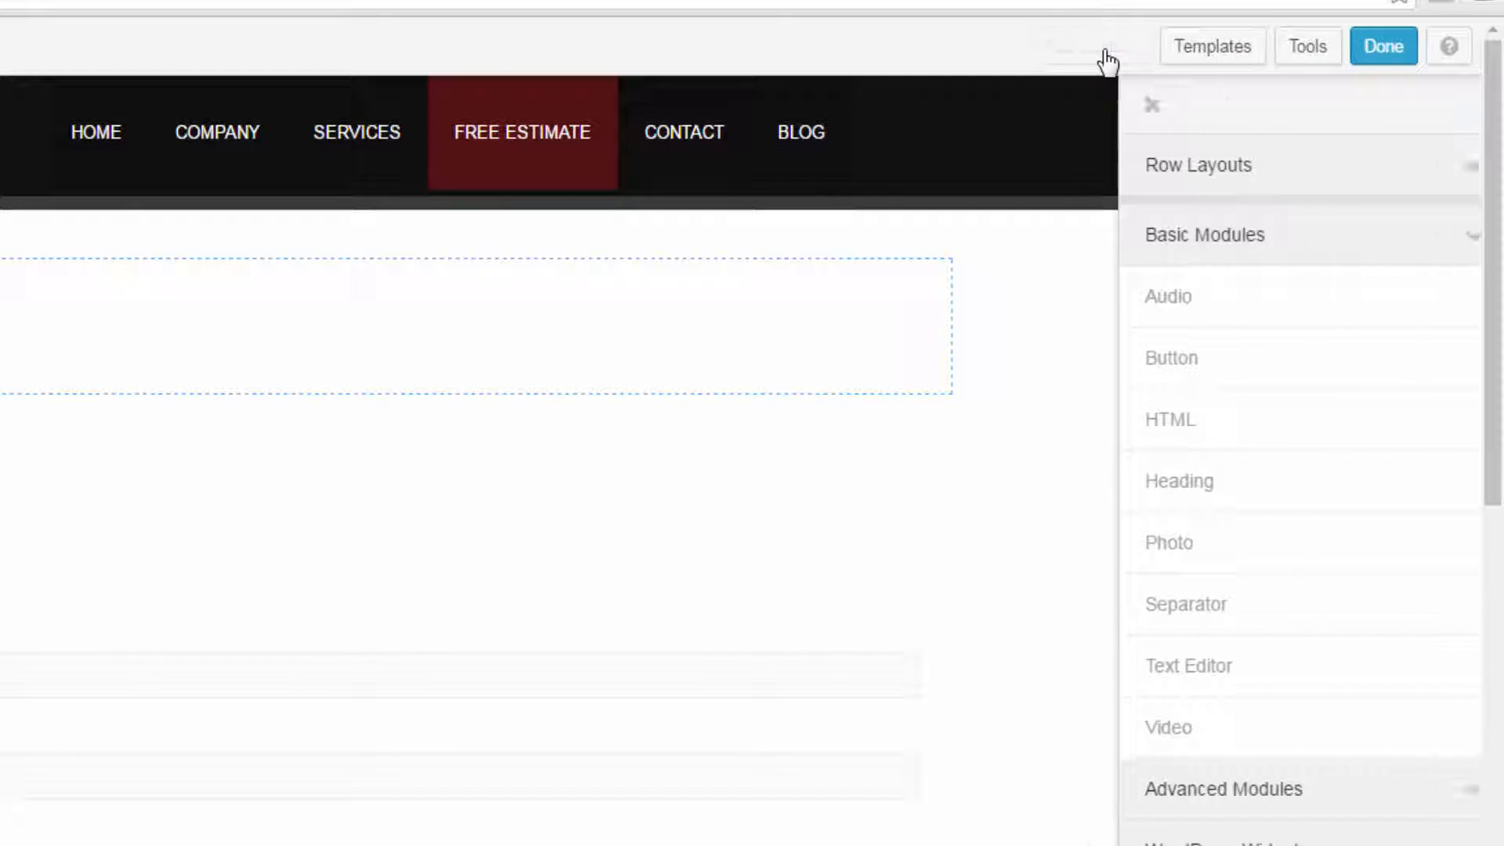
left_click(1195, 235)
left_click(1410, 243)
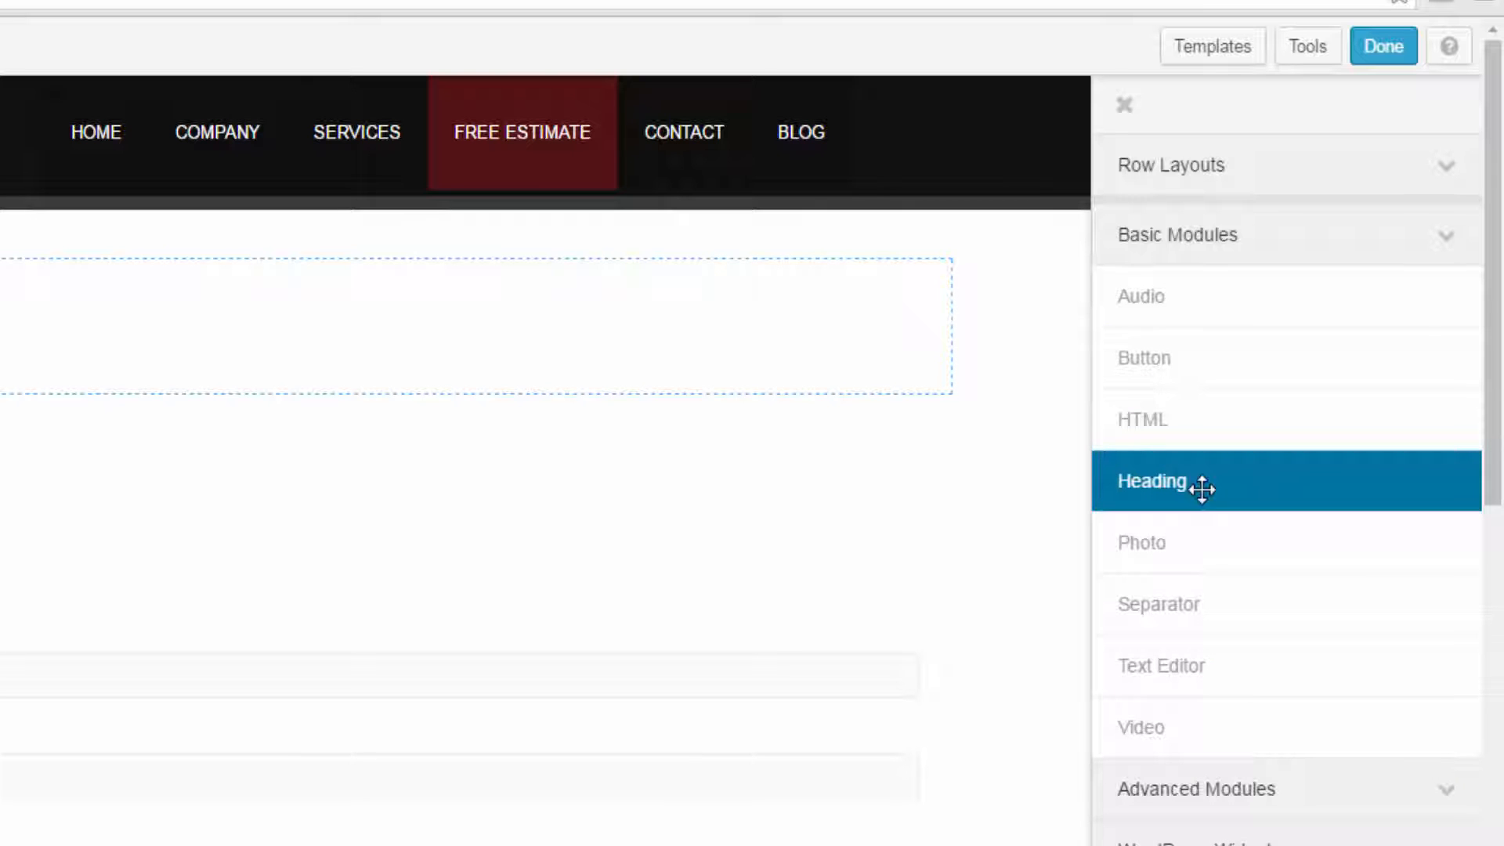
left_click_drag(1202, 489, 860, 192)
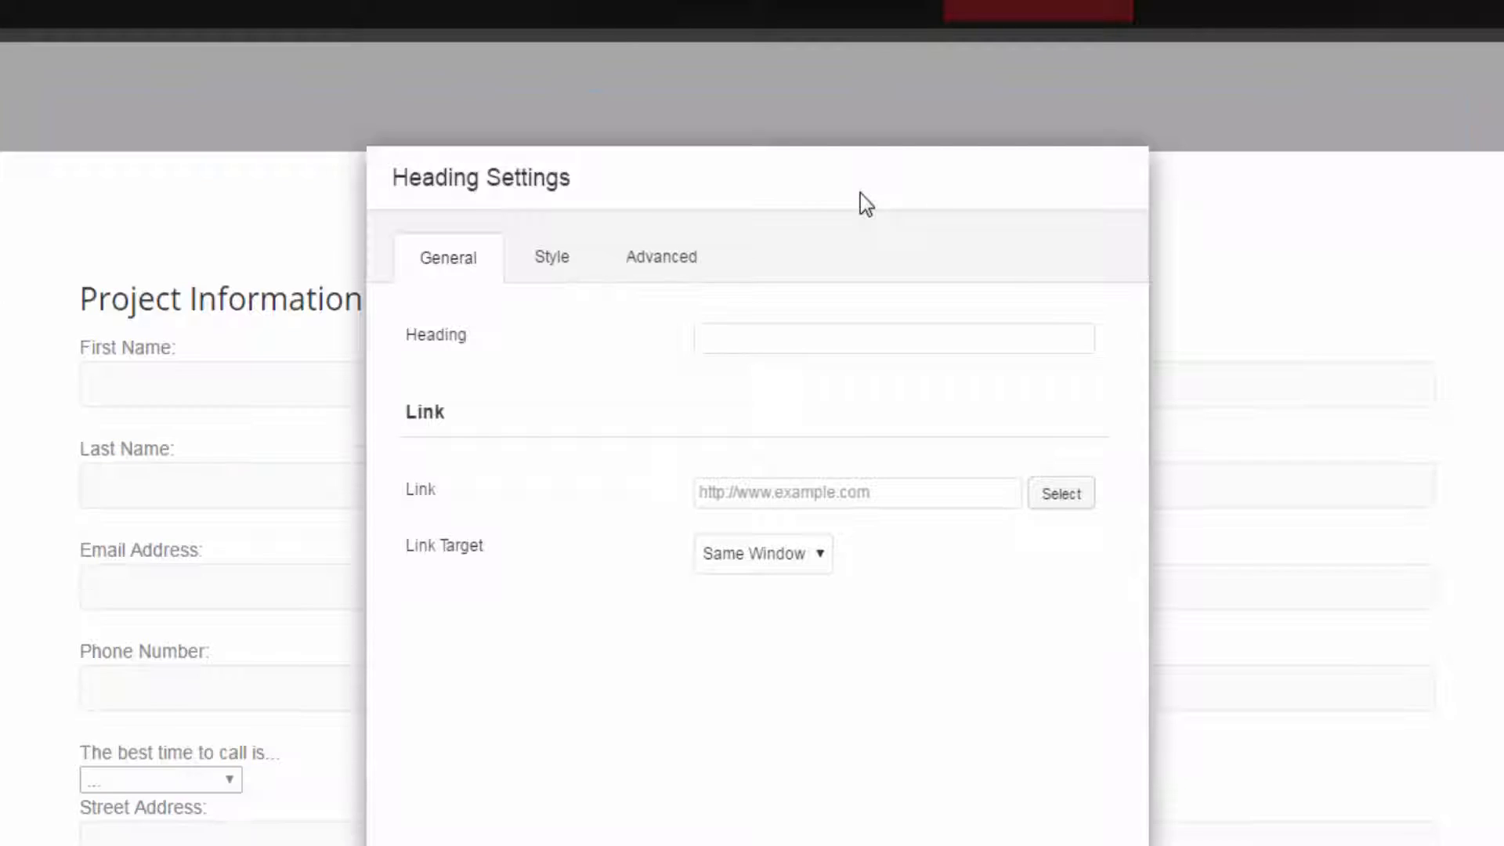
left_click(578, 259)
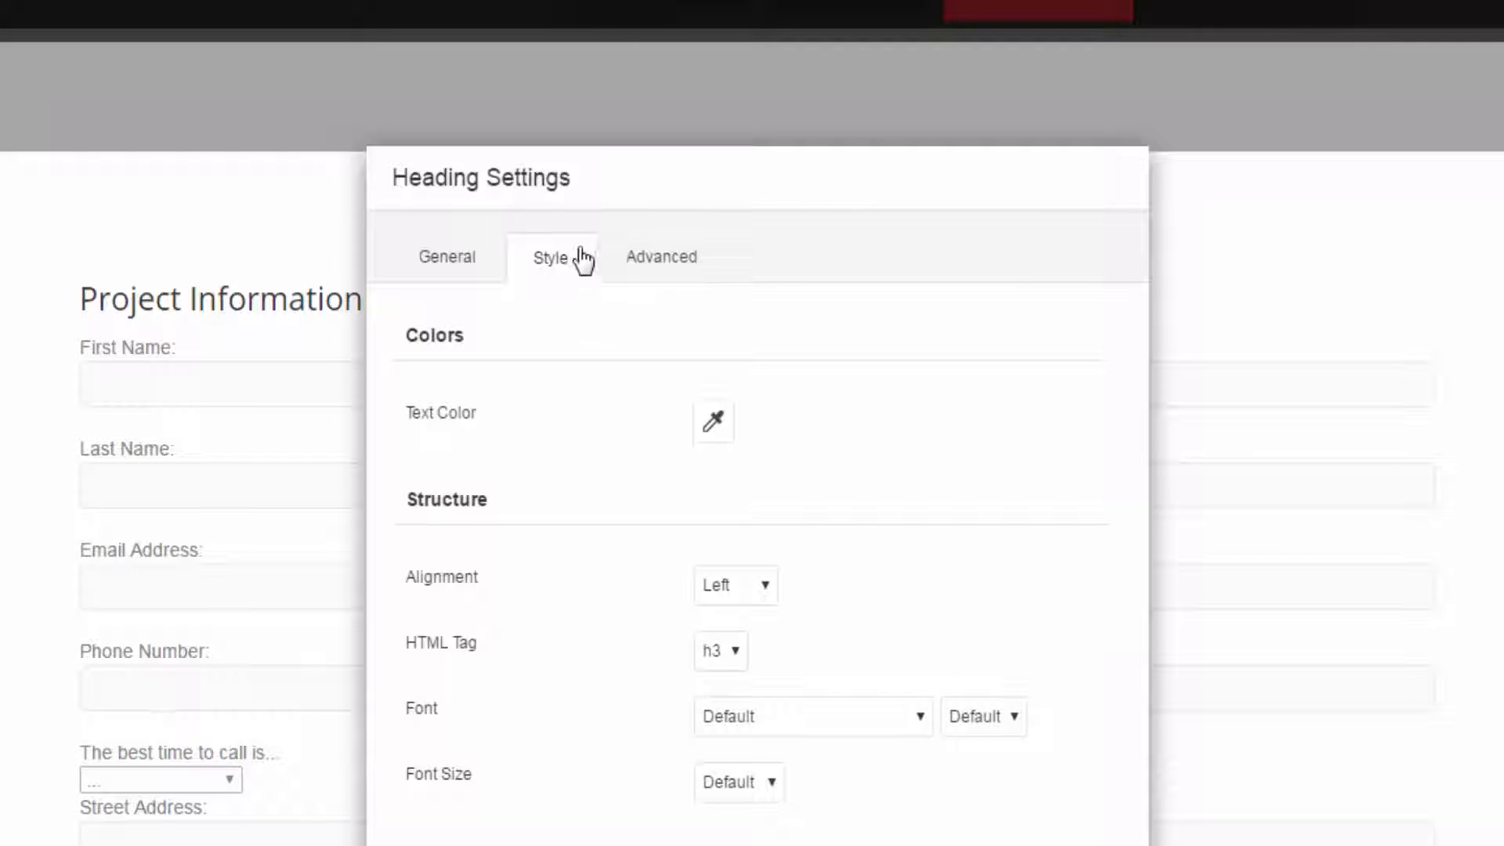
left_click(648, 260)
left_click(454, 264)
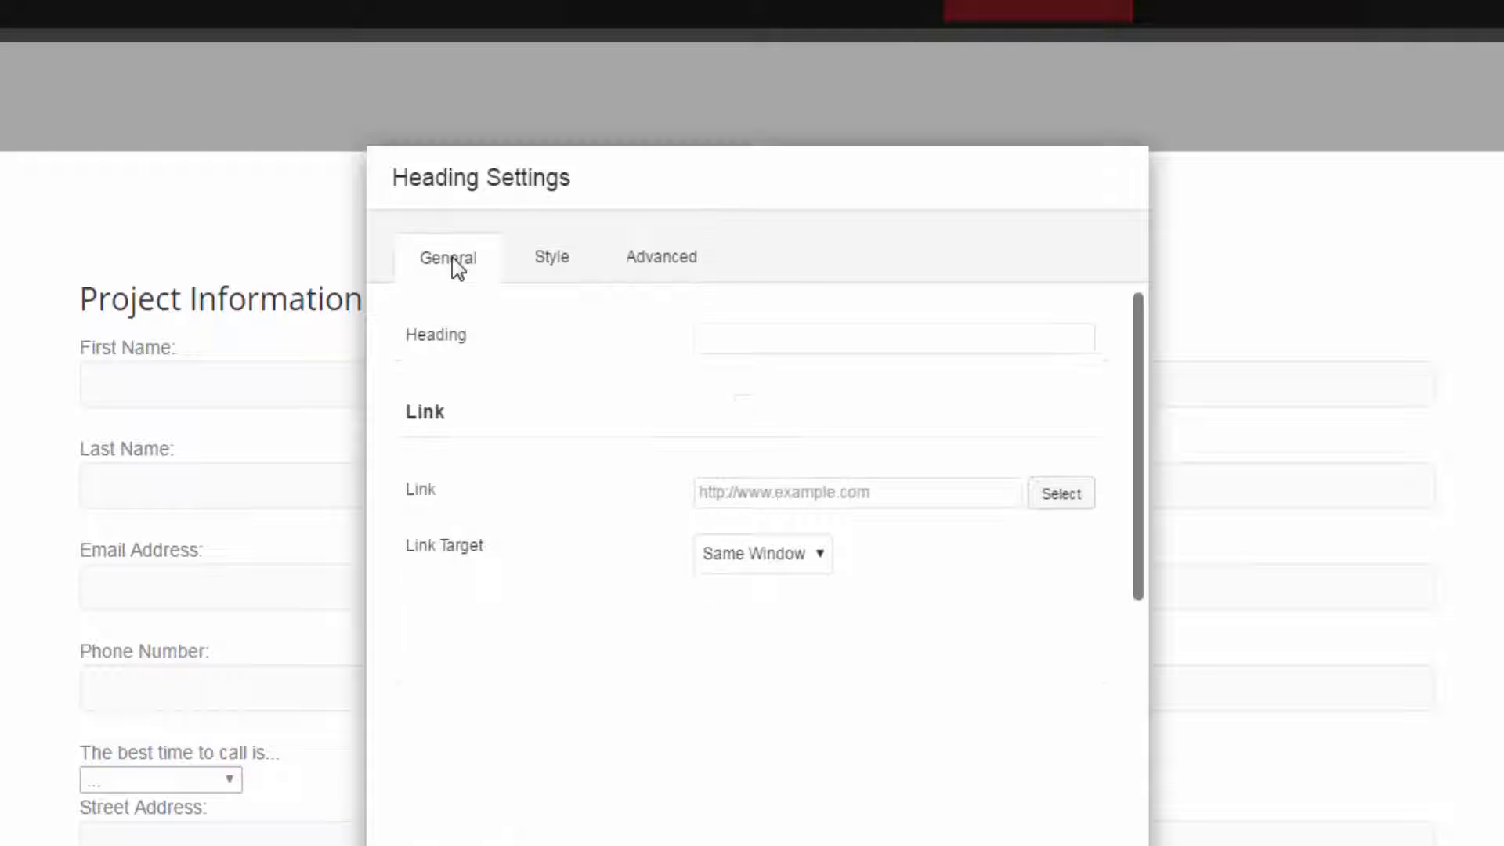
- Set the heading text to FREE ESTIMATE FORM, keeping its link empty and its link target at Same Window
left_click(759, 338)
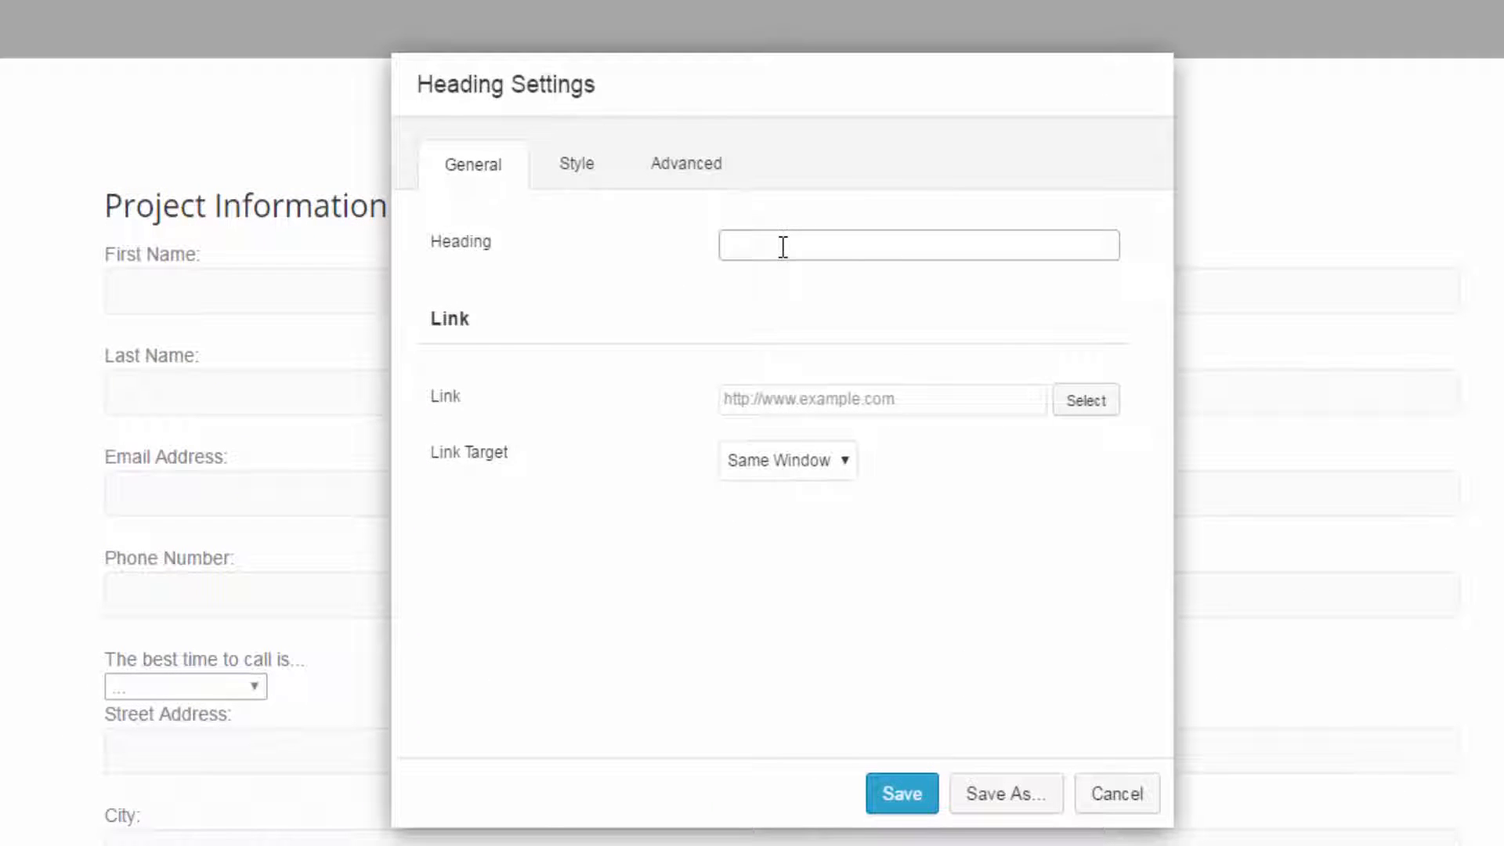
type("free")
key("BackSpace")
key("BackSpace")
key("BackSpace")
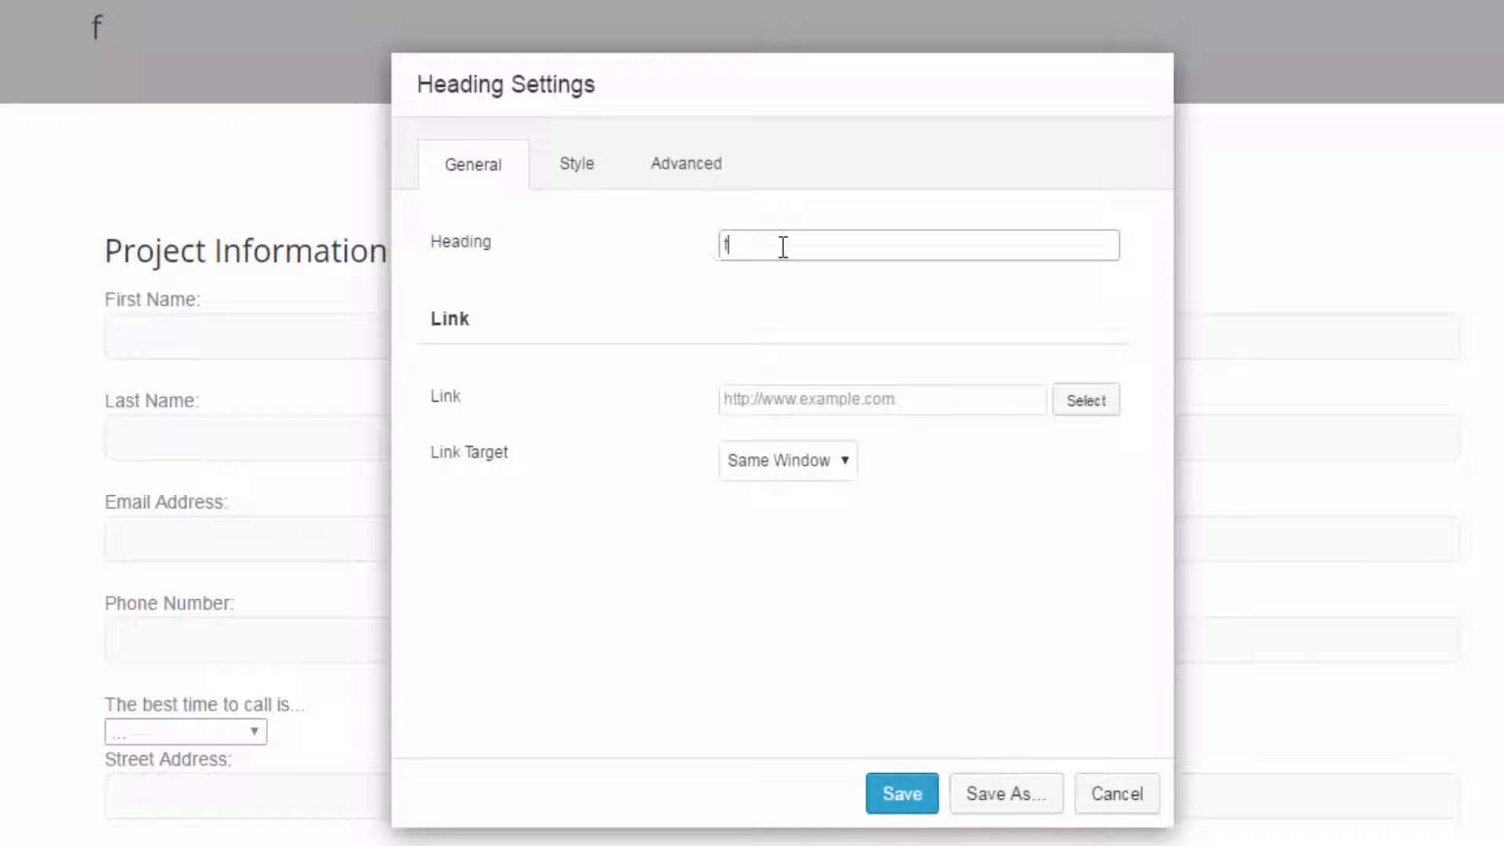
type("FREE ")
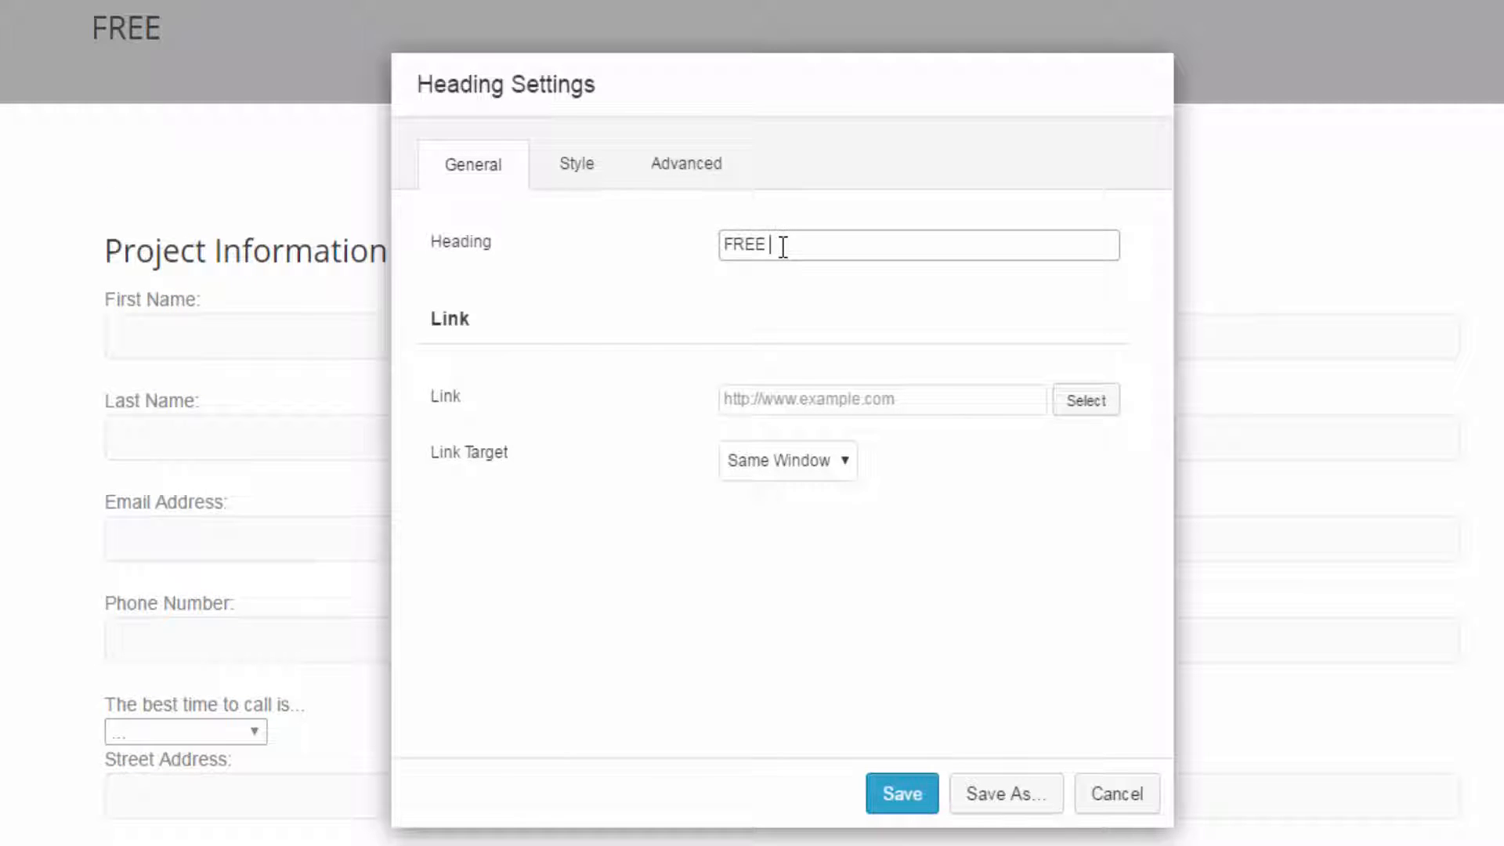
type("ESTIMATE FORM")
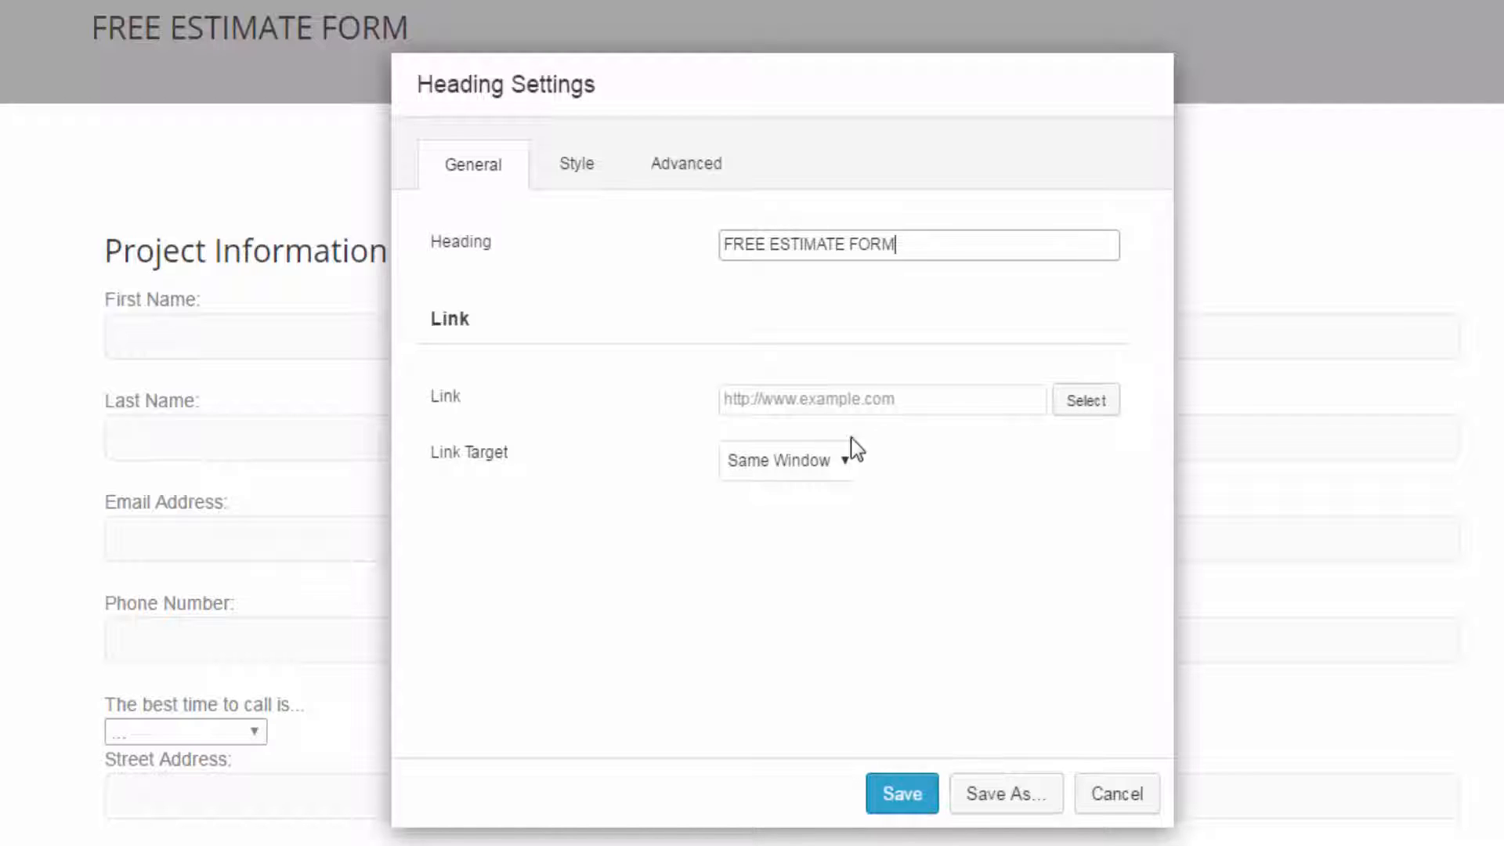
left_click(795, 468)
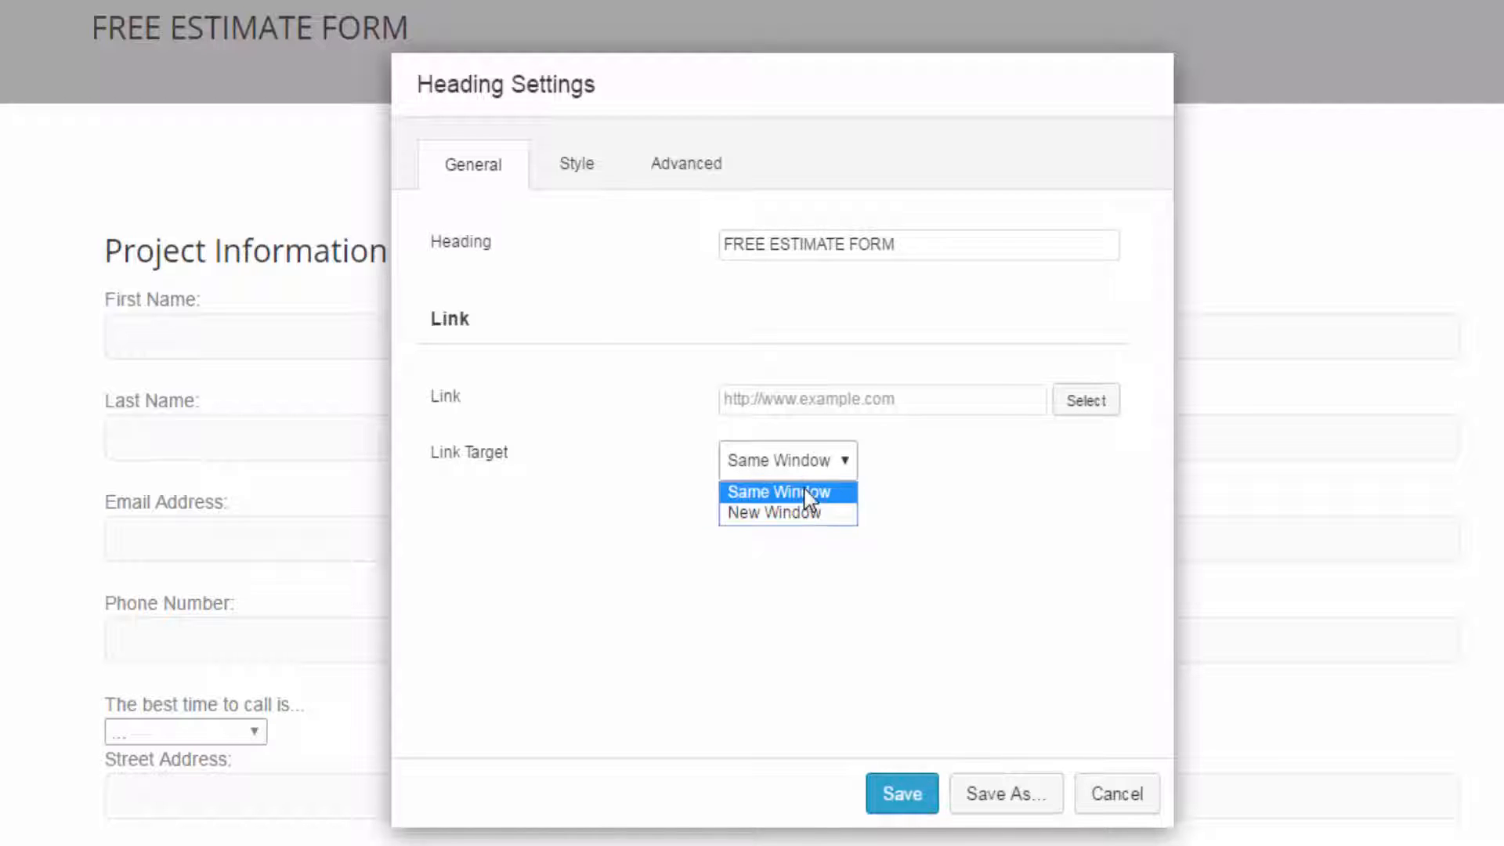
left_click(936, 459)
left_click(905, 399)
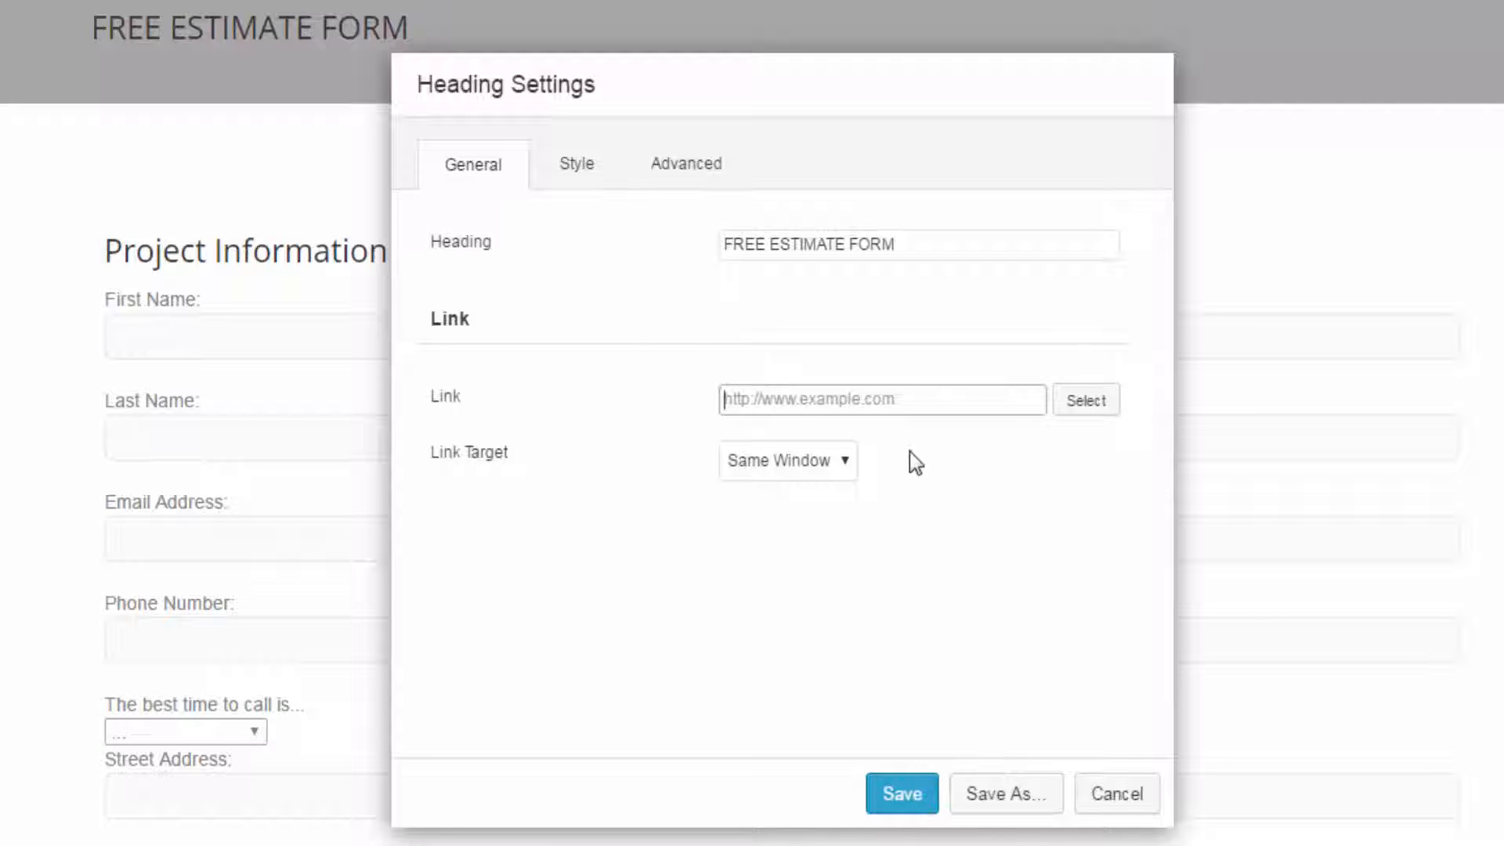
- Set the heading's text color to white, #ffffff, and save the heading settings
left_click(589, 167)
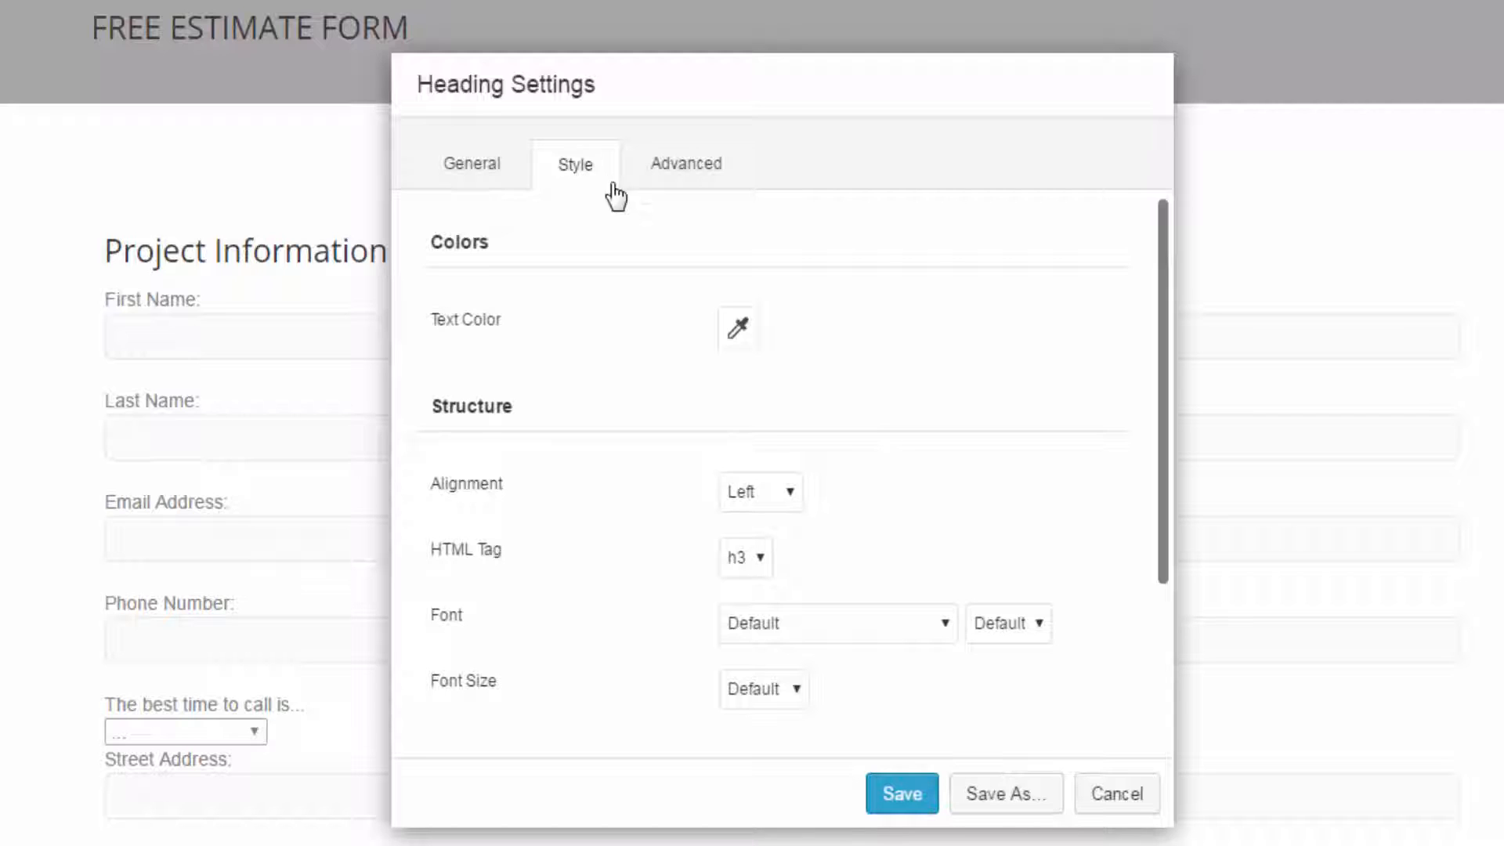
left_click(739, 337)
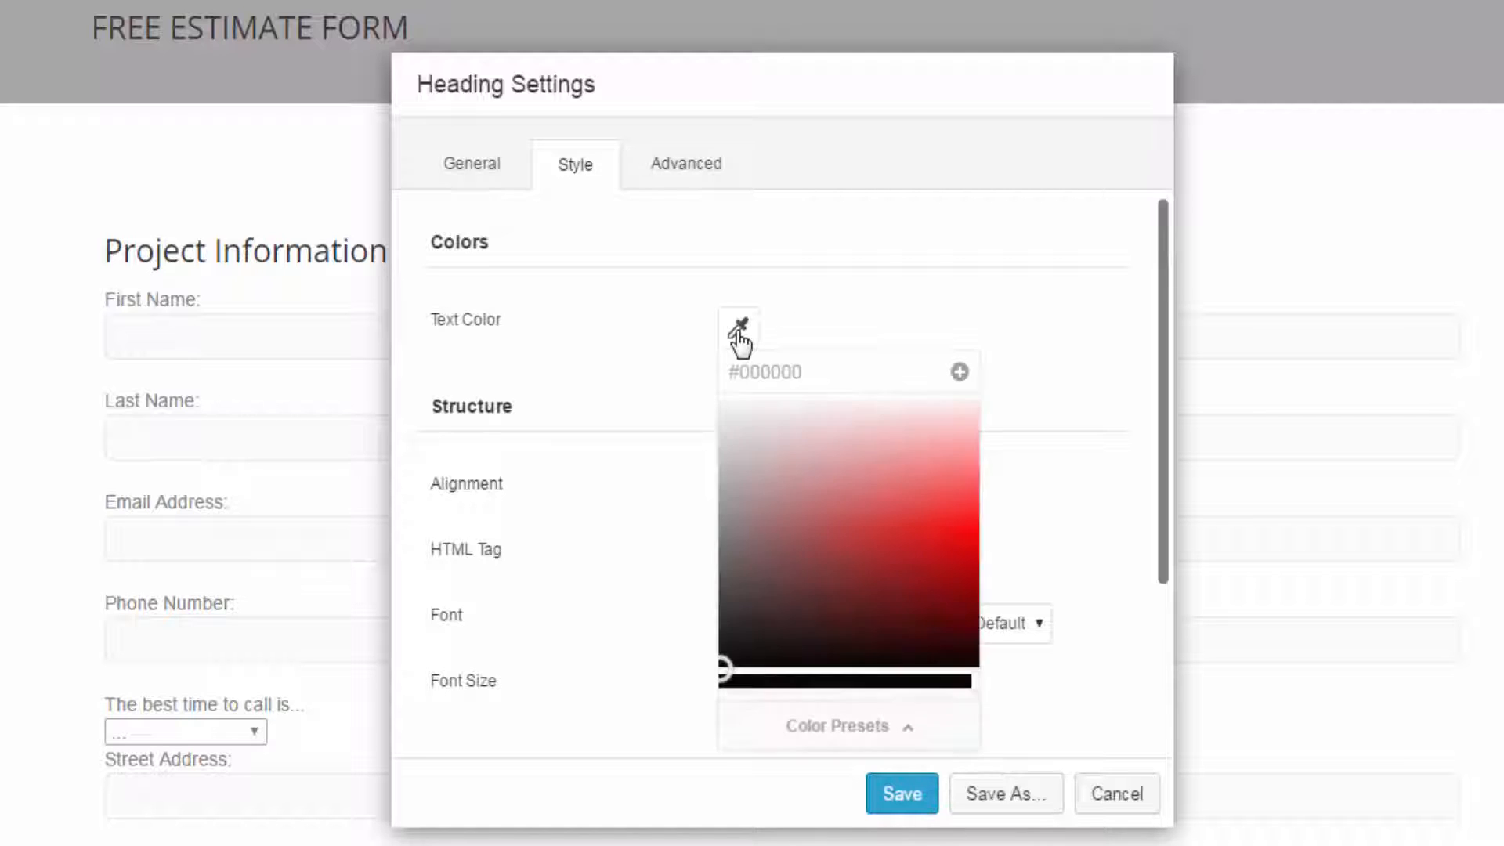
left_click(761, 448)
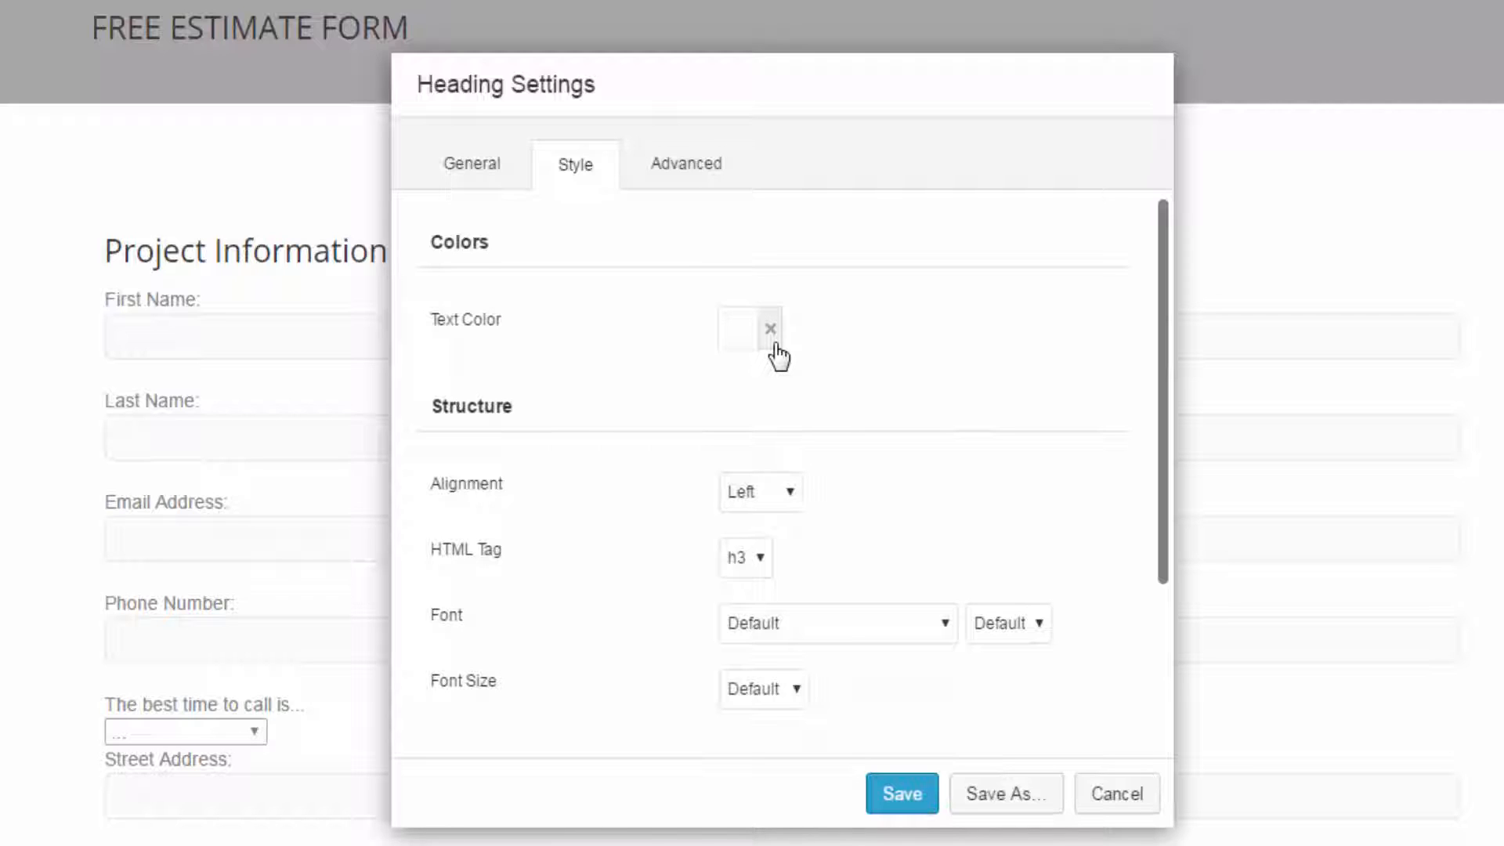
left_click(747, 344)
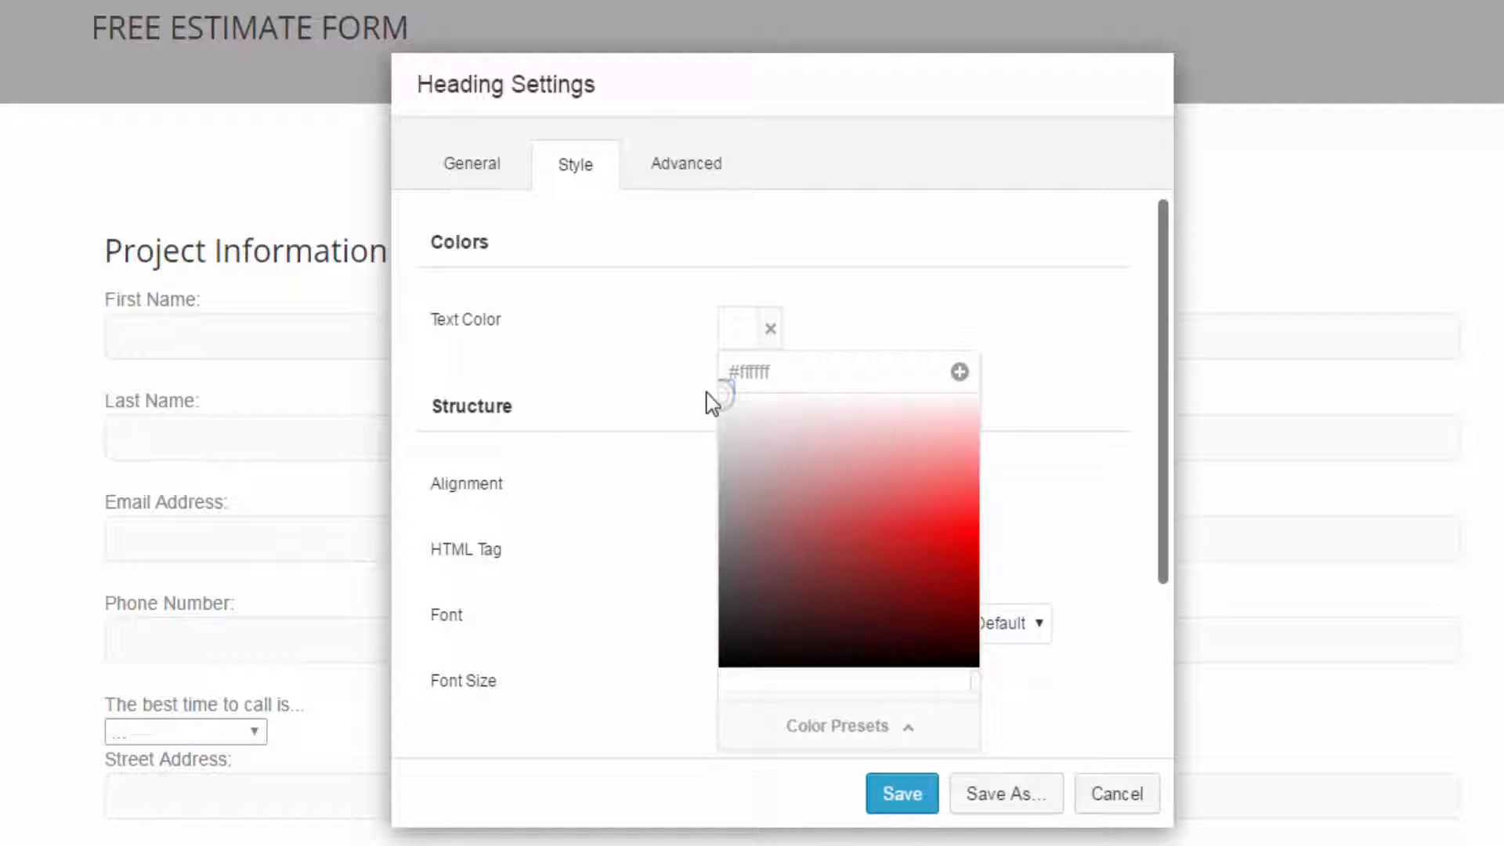
left_click(900, 794)
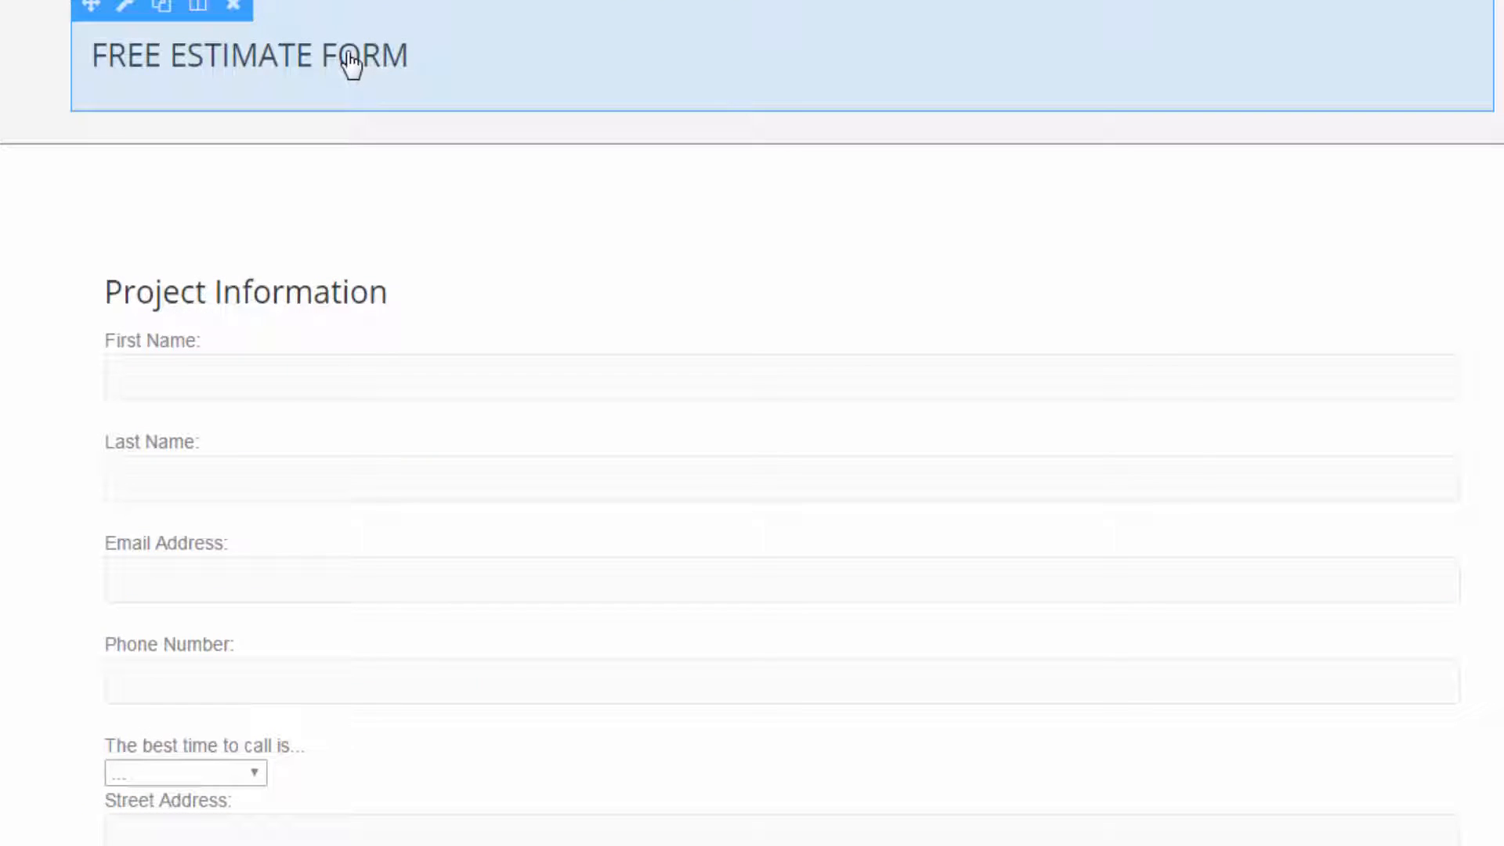
- Reopen the settings of the FREE ESTIMATE FORM heading and clear its custom text color
left_click(350, 61)
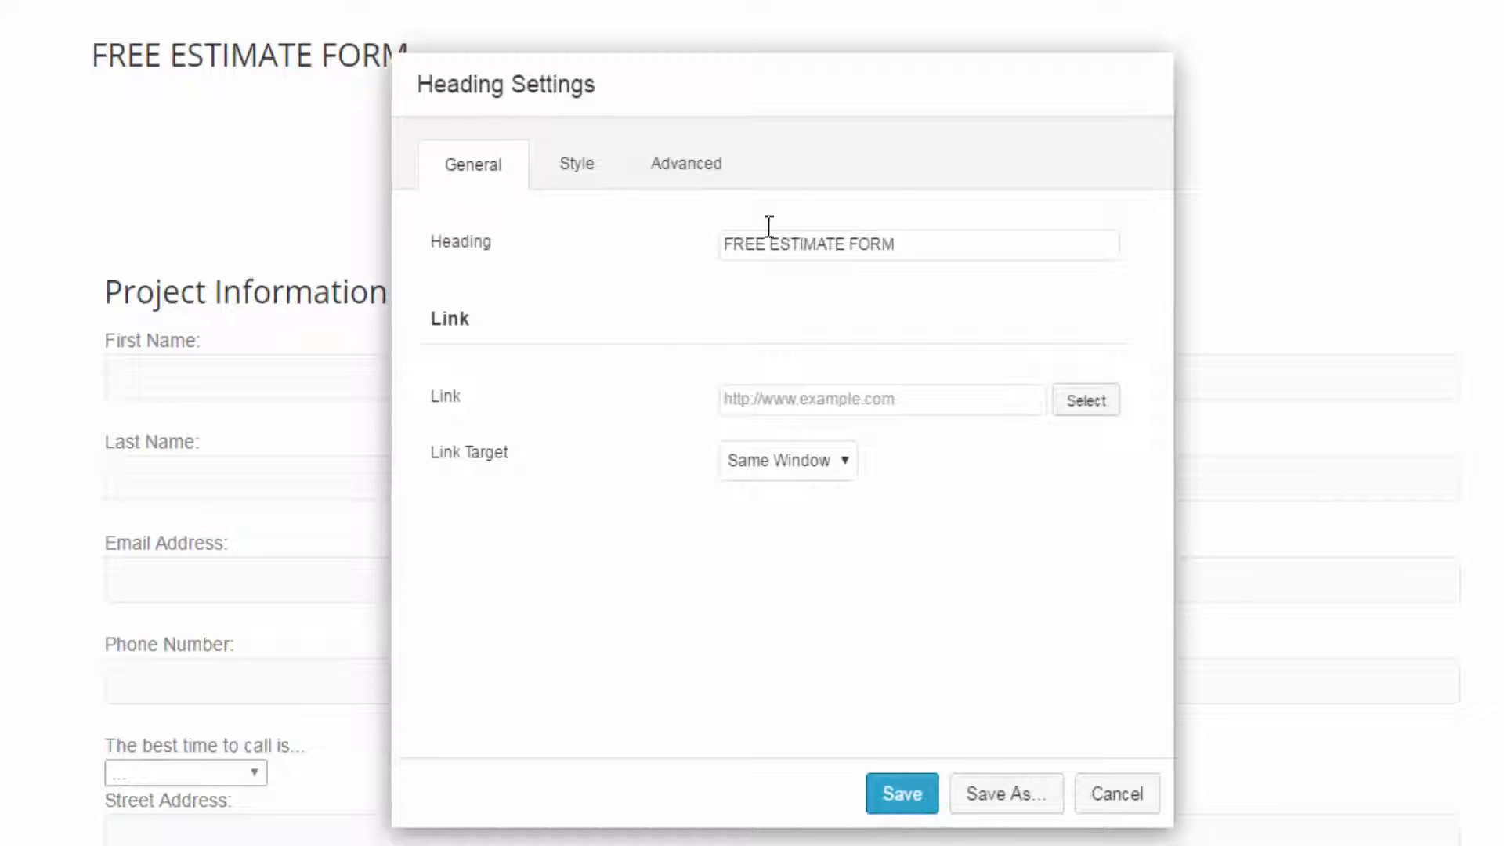
left_click(573, 182)
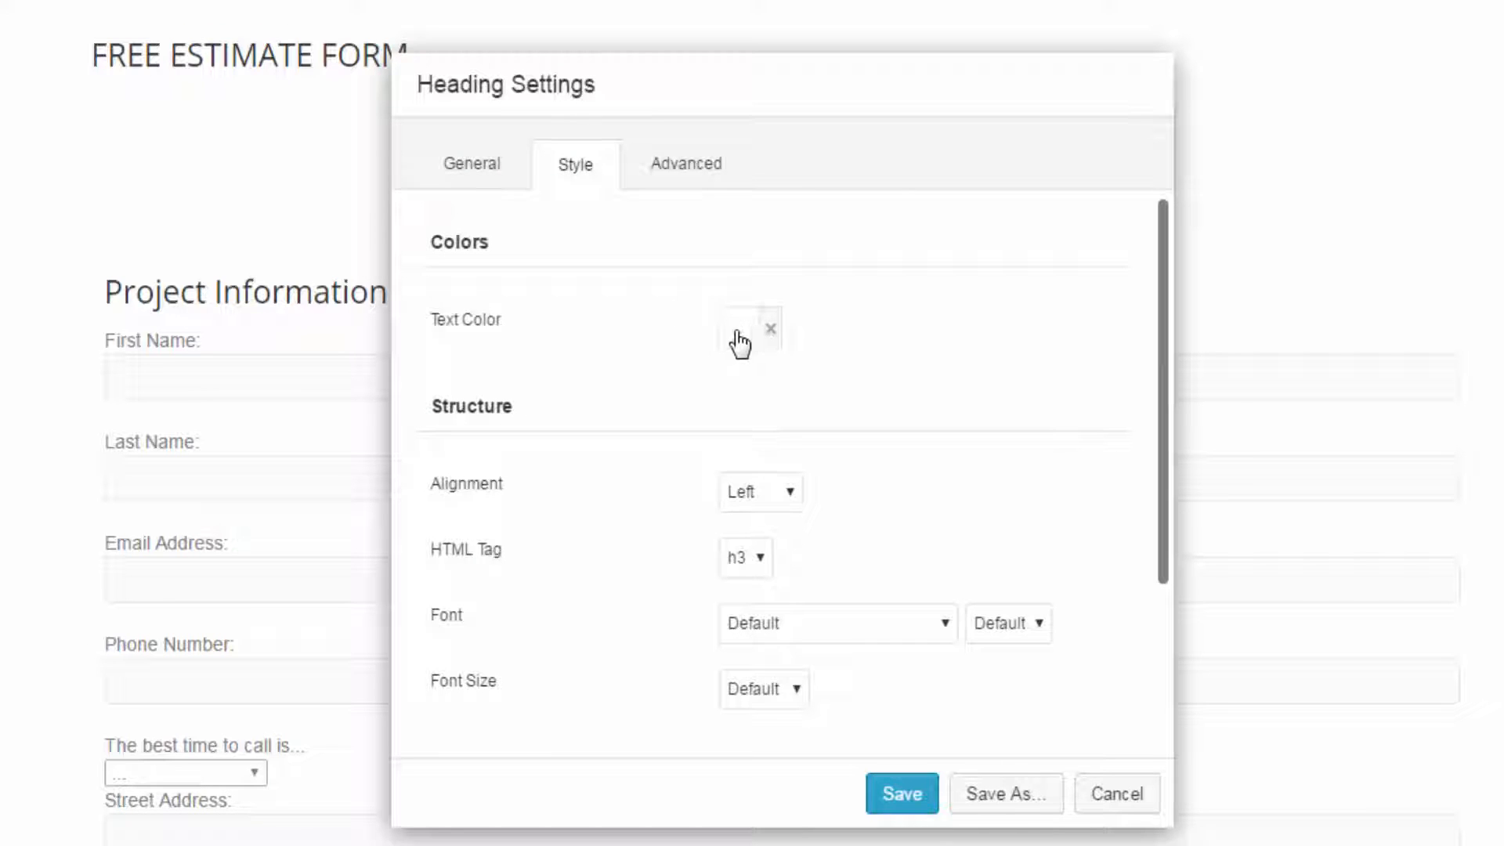
left_click(739, 337)
left_click(769, 329)
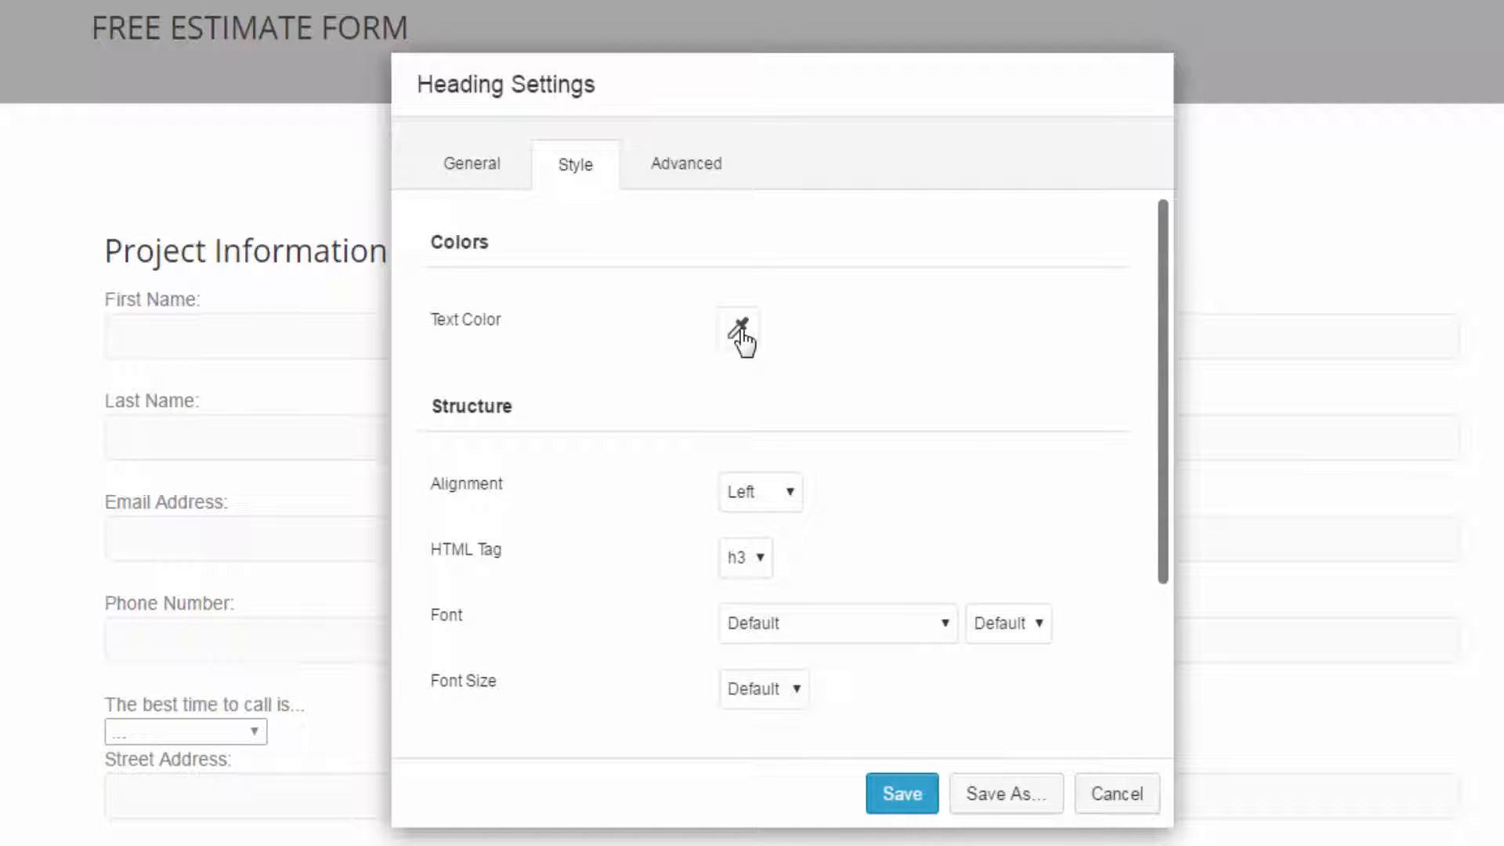
- Center the heading and change its HTML tag to h1 after trying h2
left_click(753, 493)
left_click(756, 546)
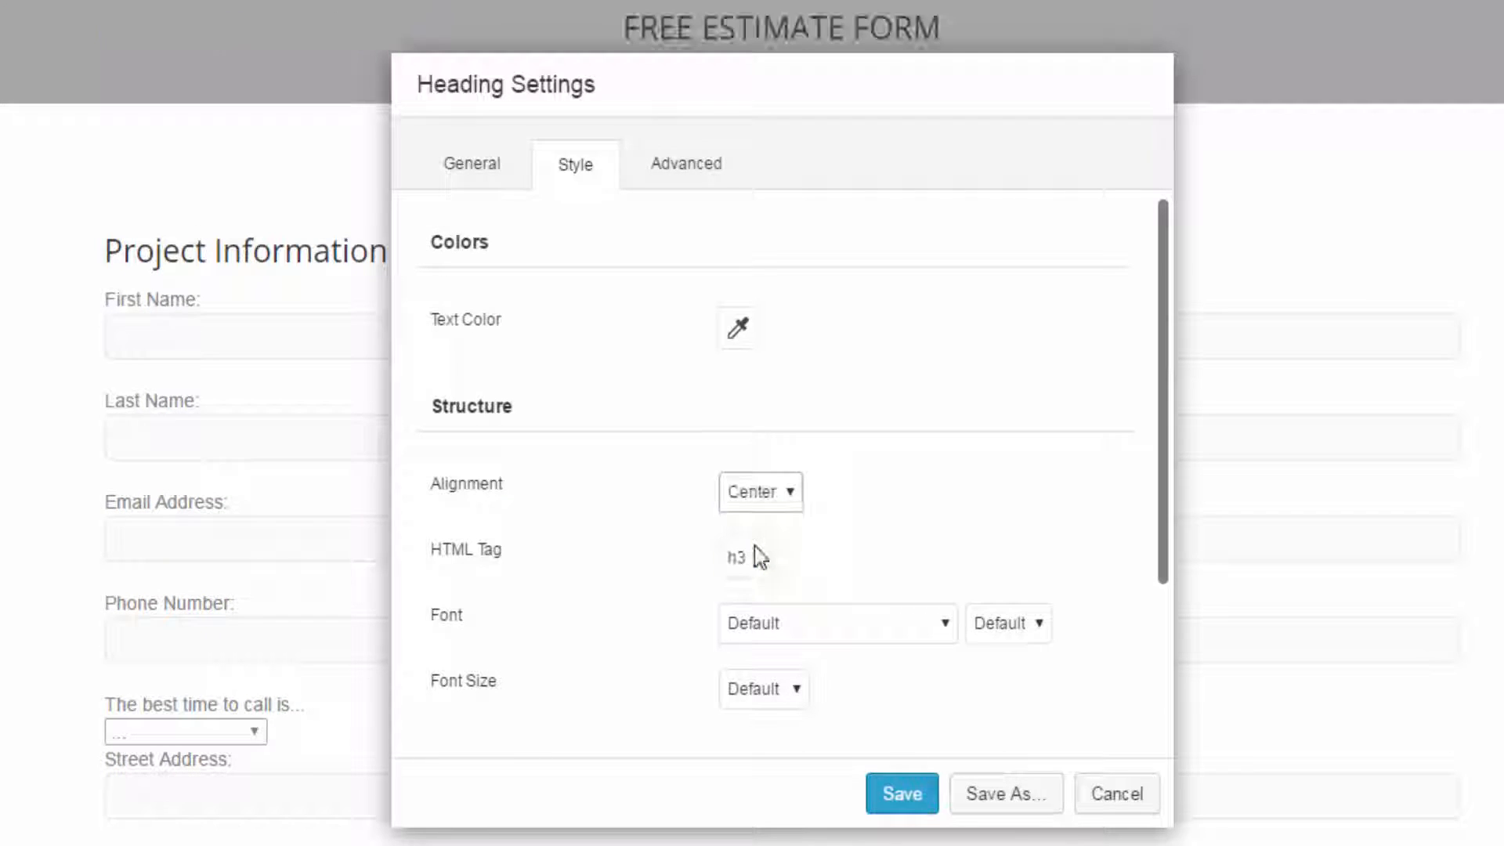
left_click(760, 558)
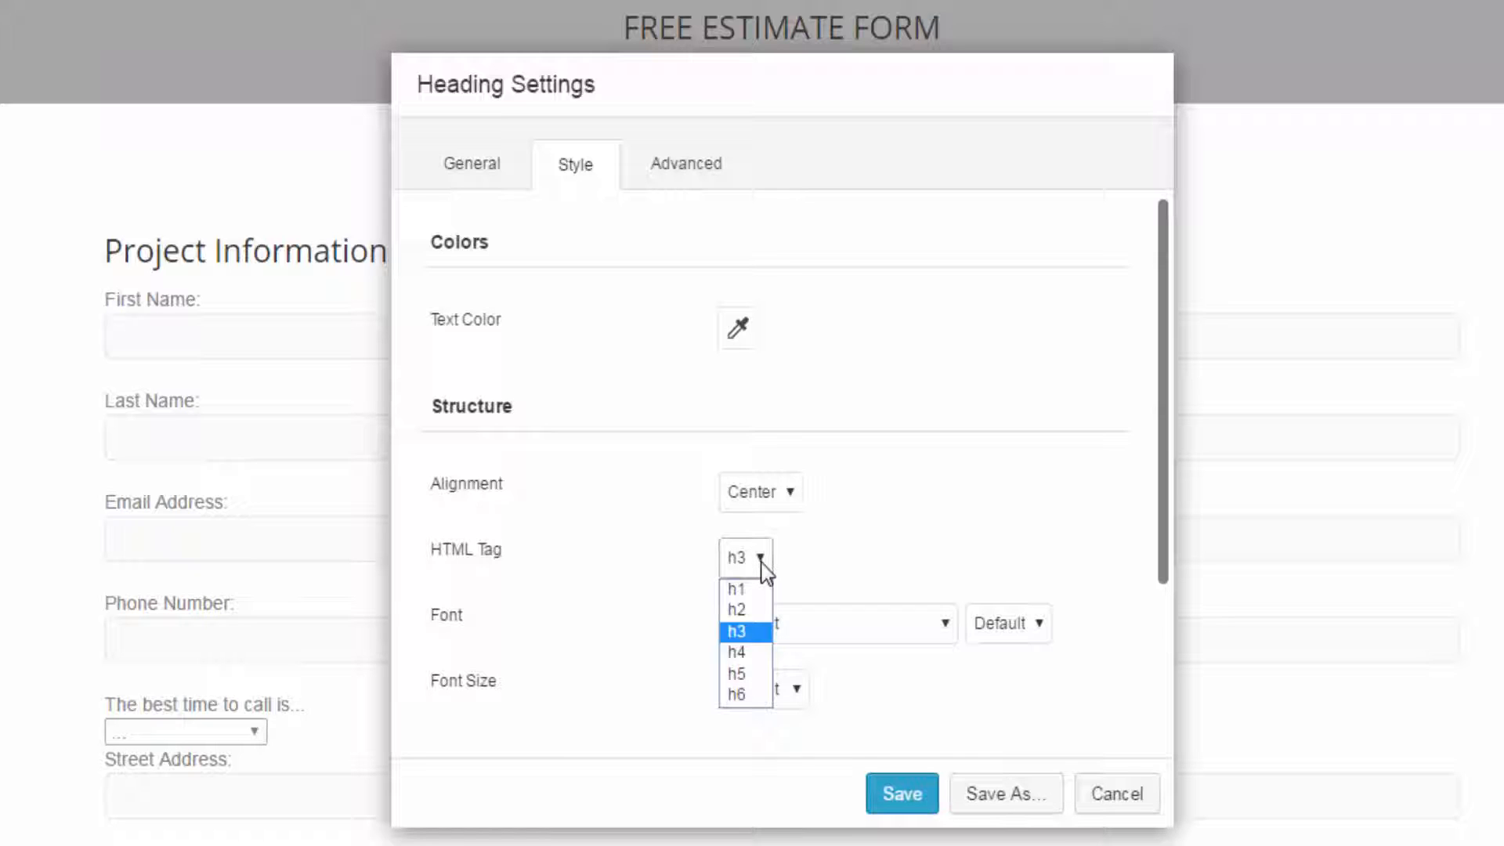
left_click(741, 607)
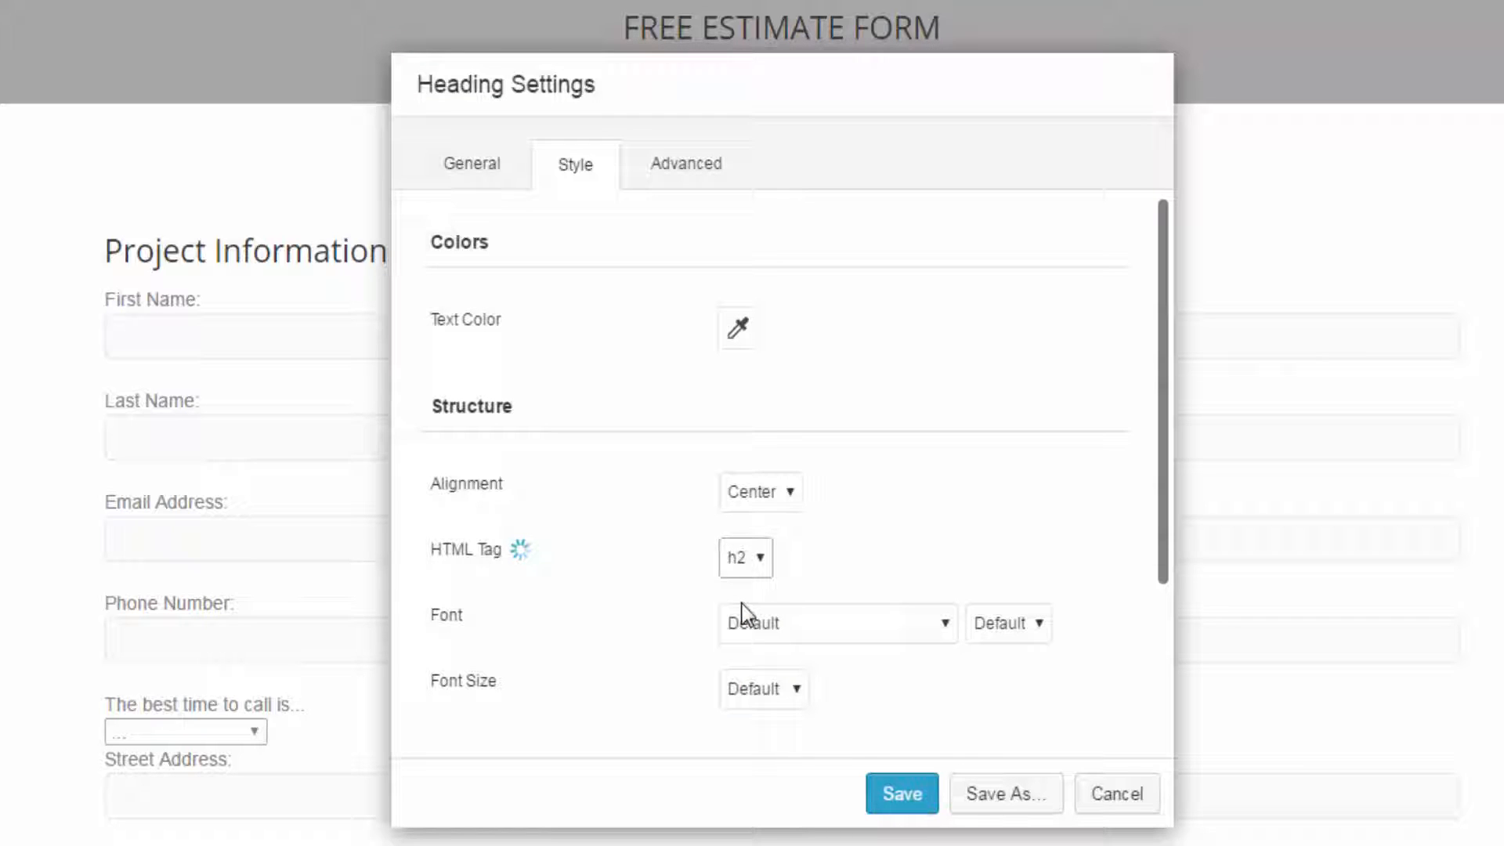
left_click(760, 558)
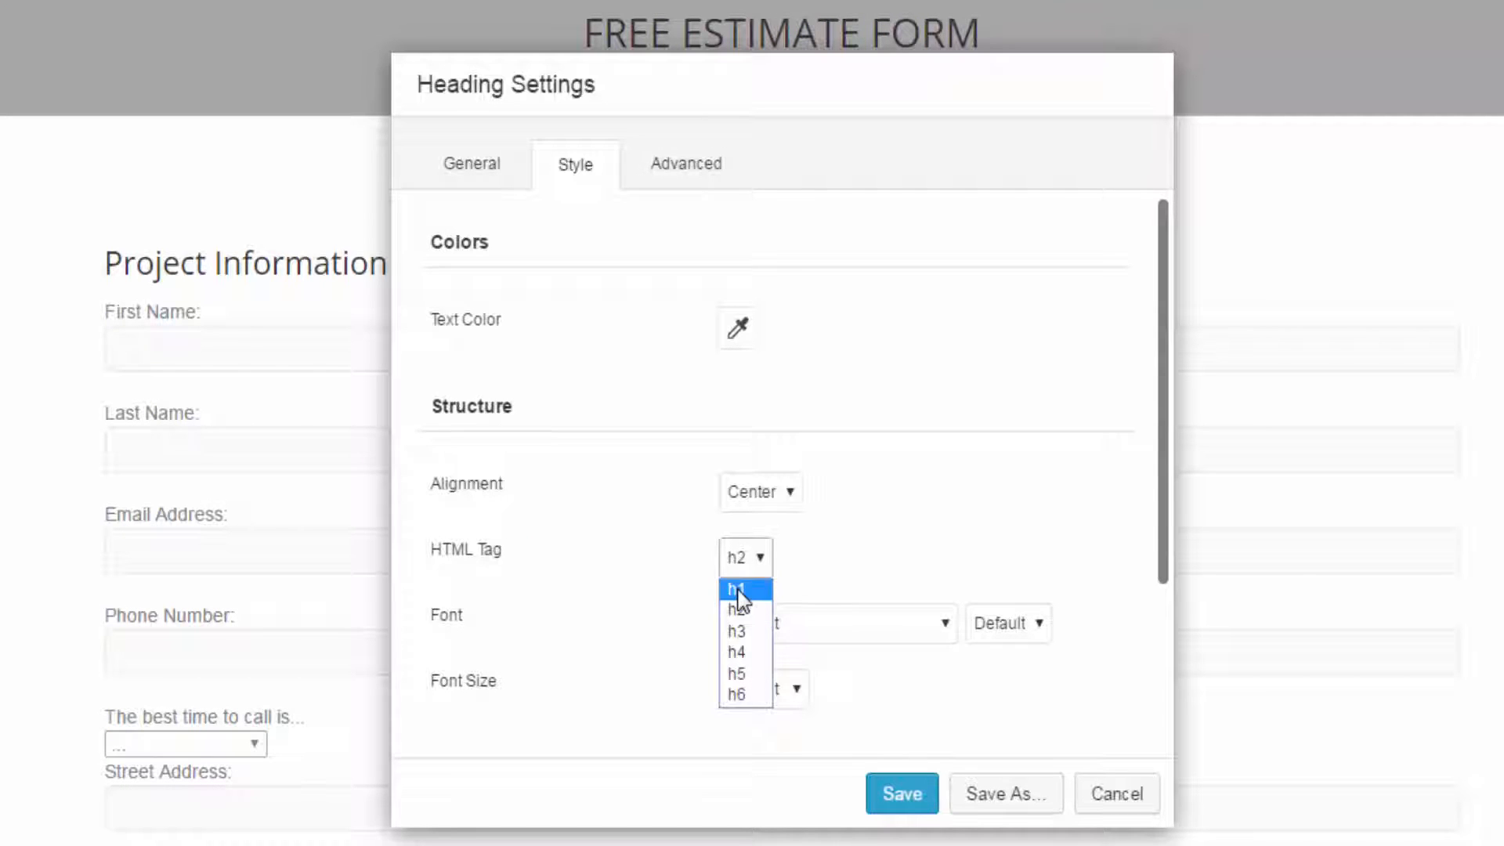
left_click(737, 589)
- Switch the heading's font size to Custom, set it to 46 px, and save the heading settings
left_click_drag(972, 84, 1104, 240)
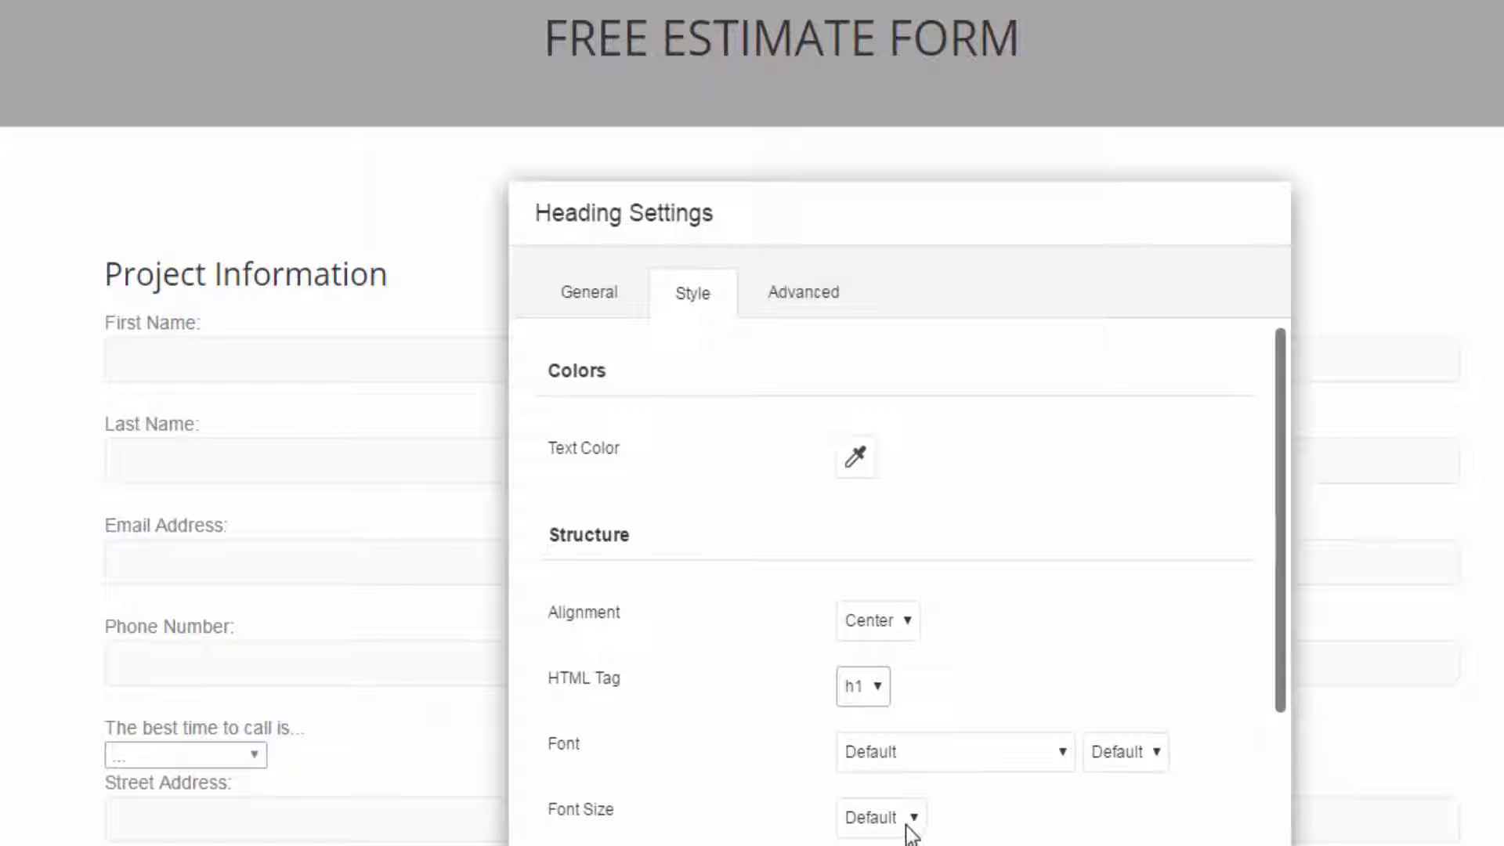
left_click(881, 819)
left_click(886, 805)
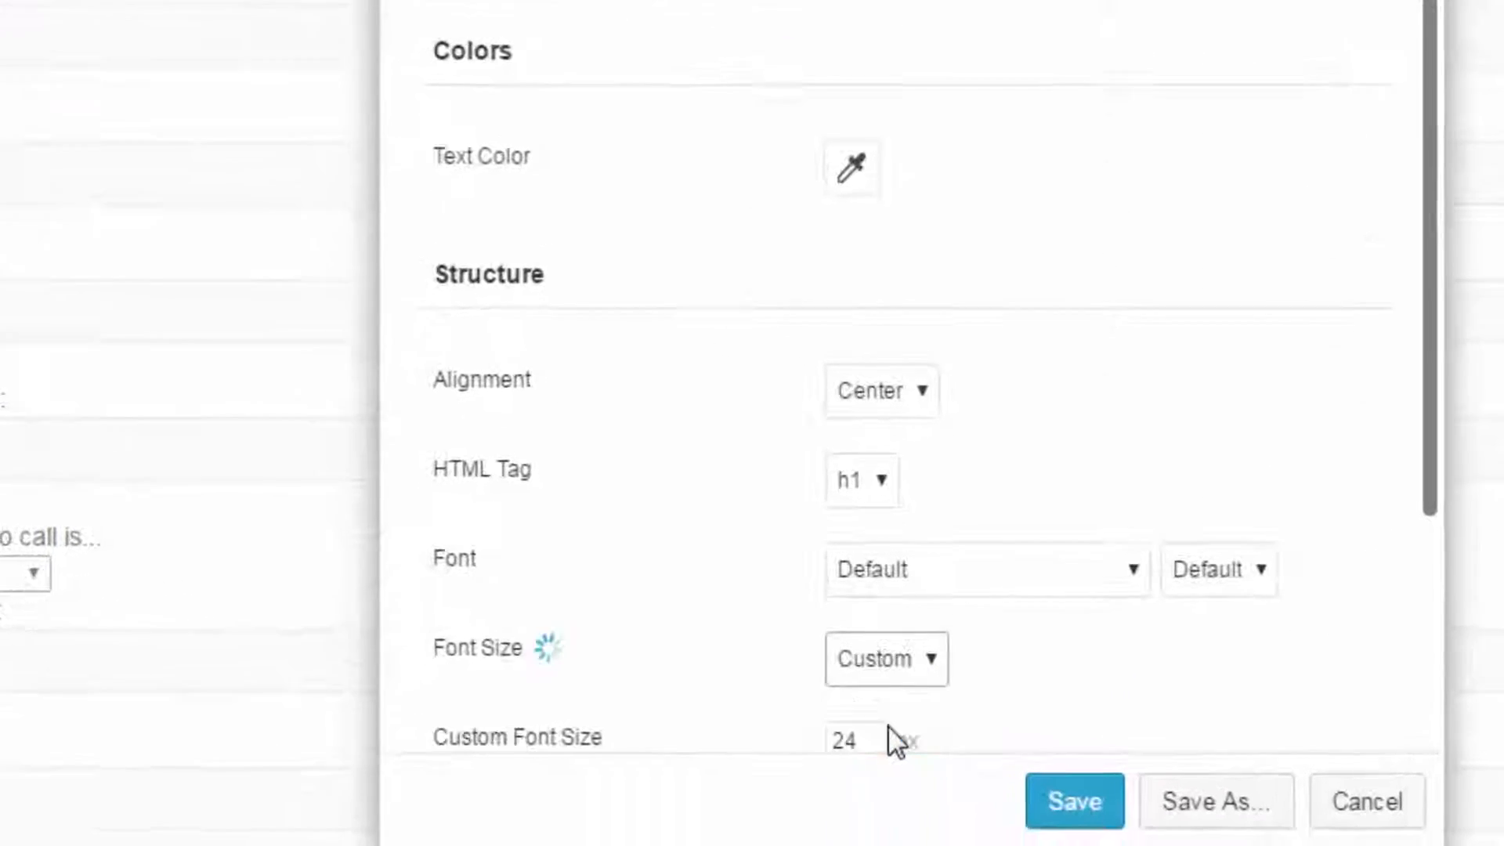
scroll(995, 674, "down", 5)
left_click_drag(869, 360, 775, 364)
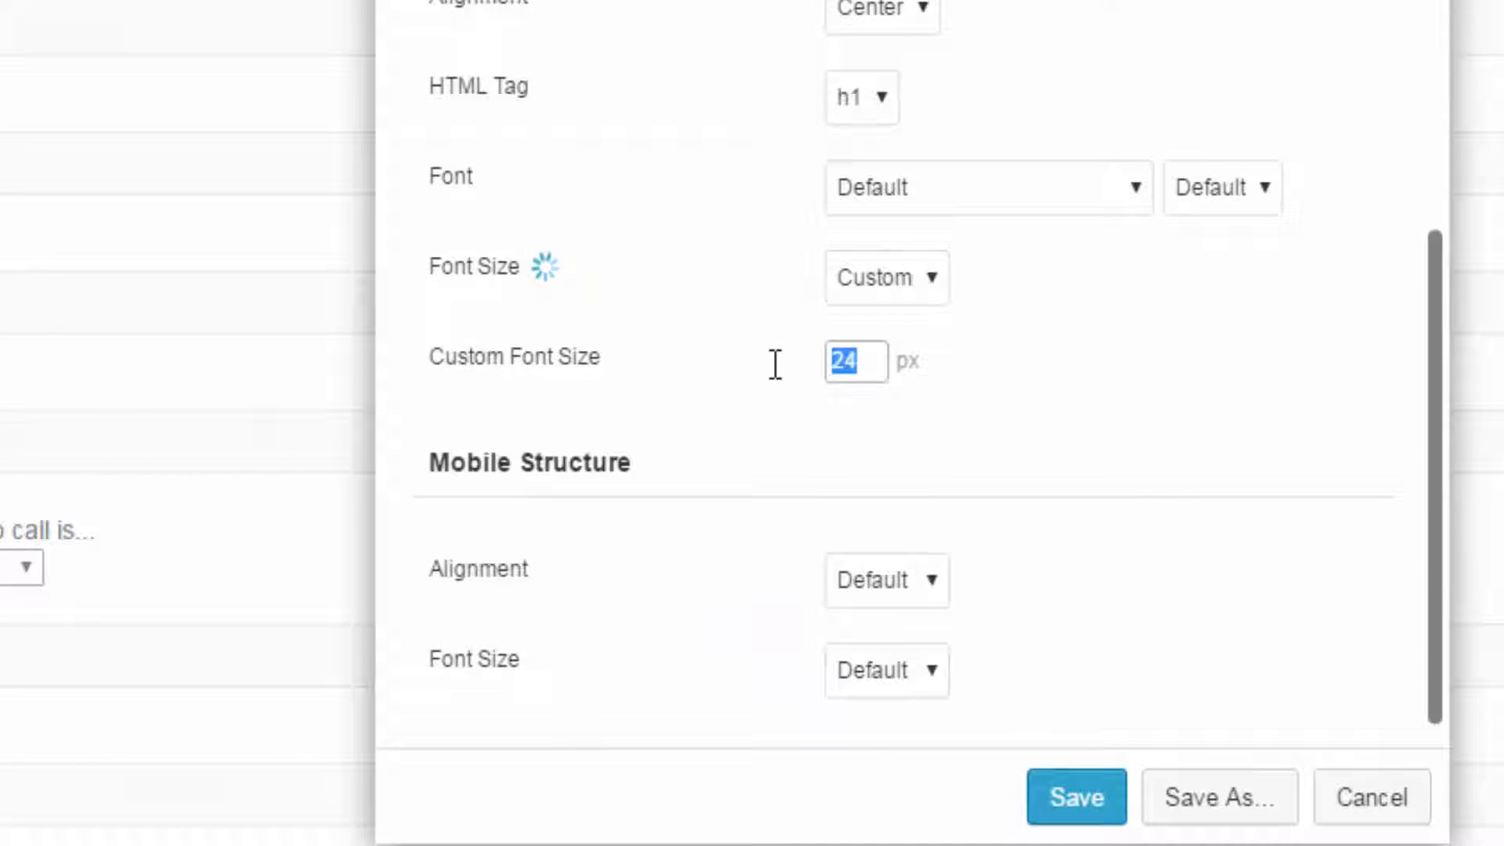
type("36")
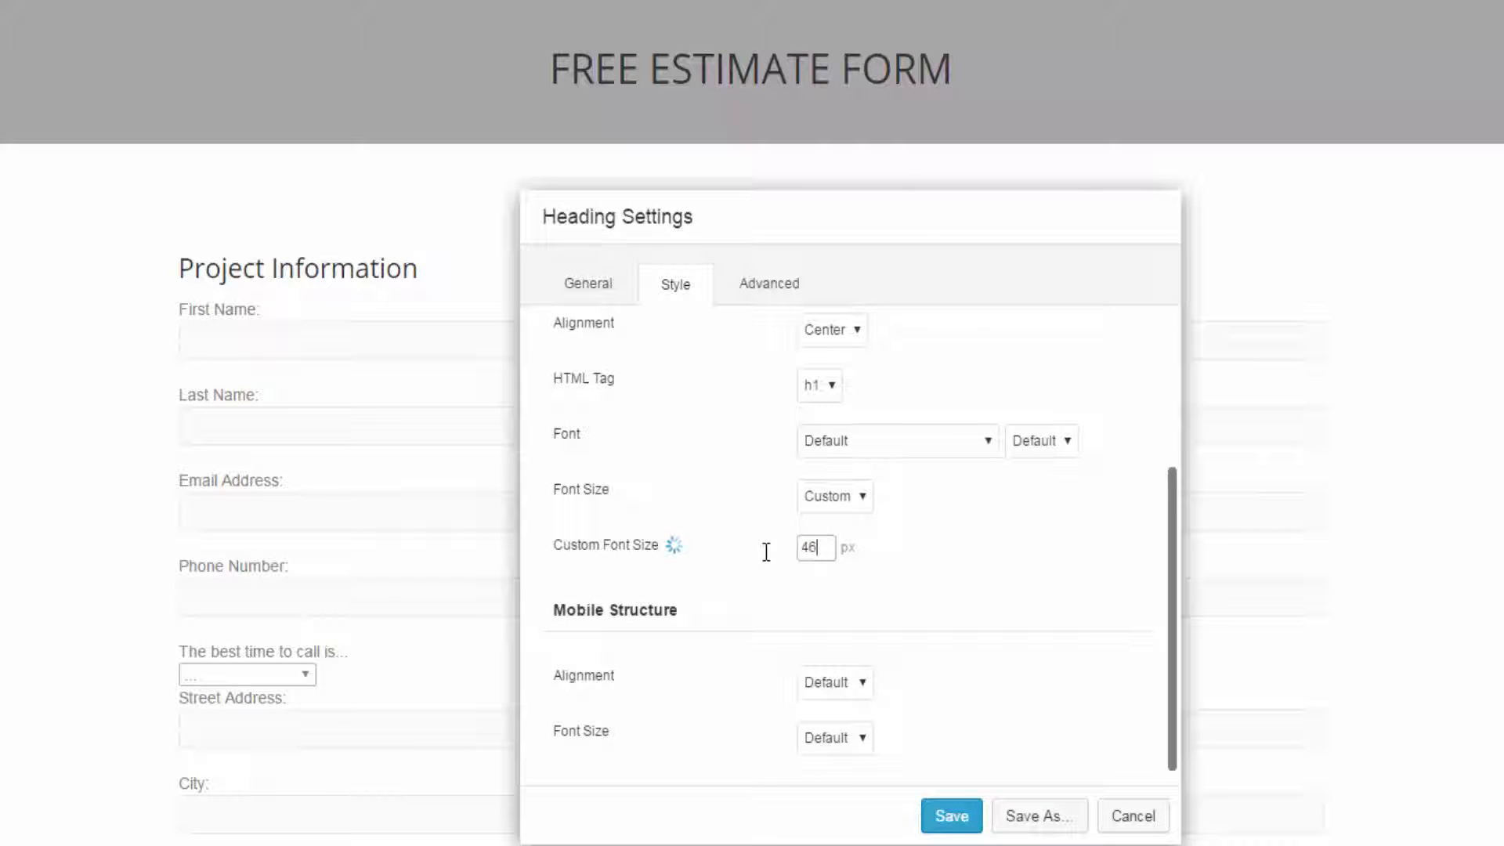
left_click(953, 814)
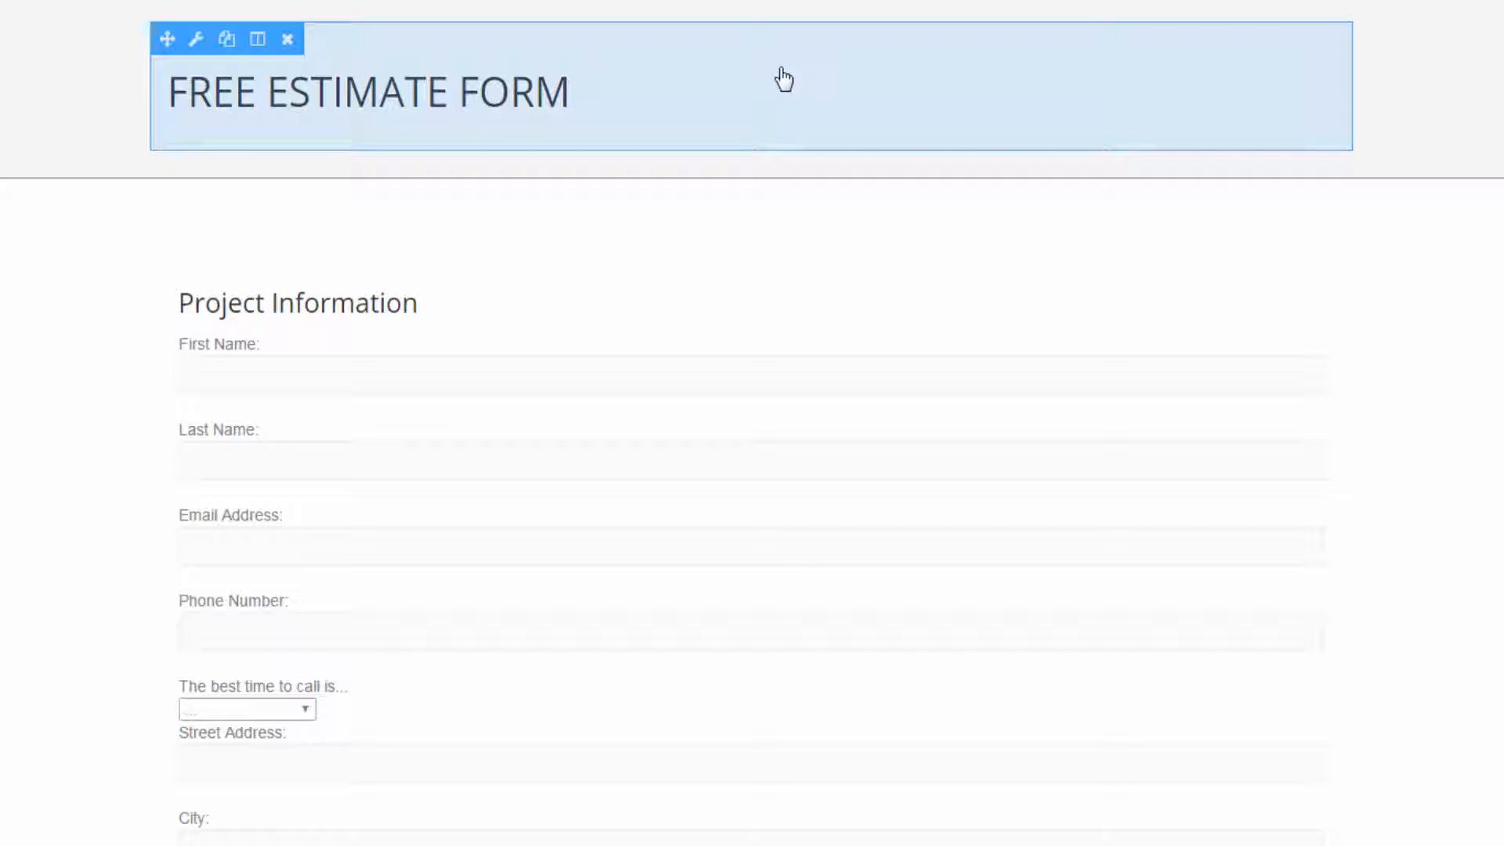
- Reopen the heading's style settings and set the custom font size to 56 px
left_click(196, 39)
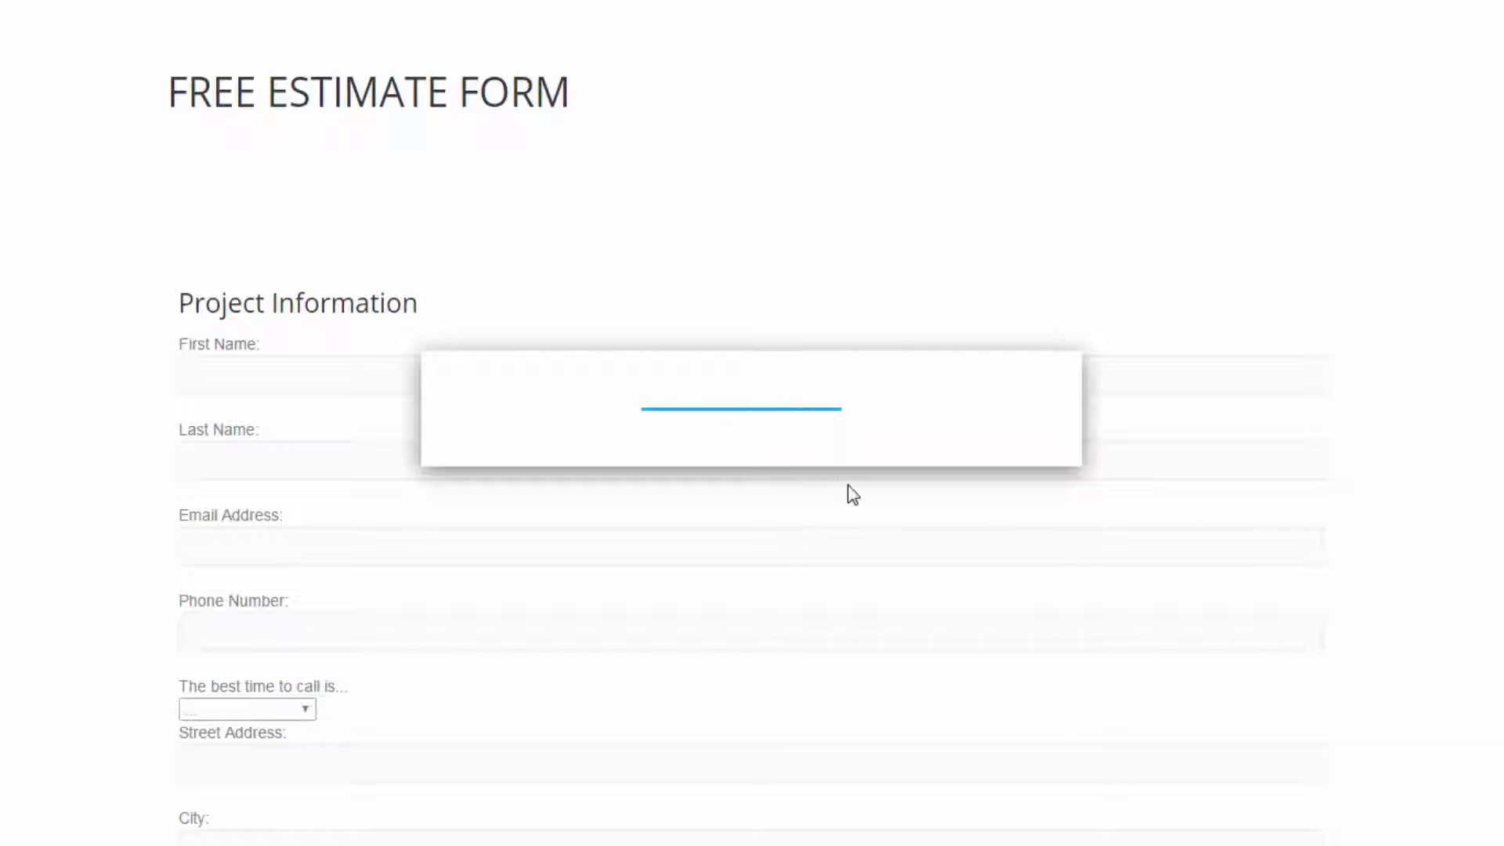
left_click(578, 177)
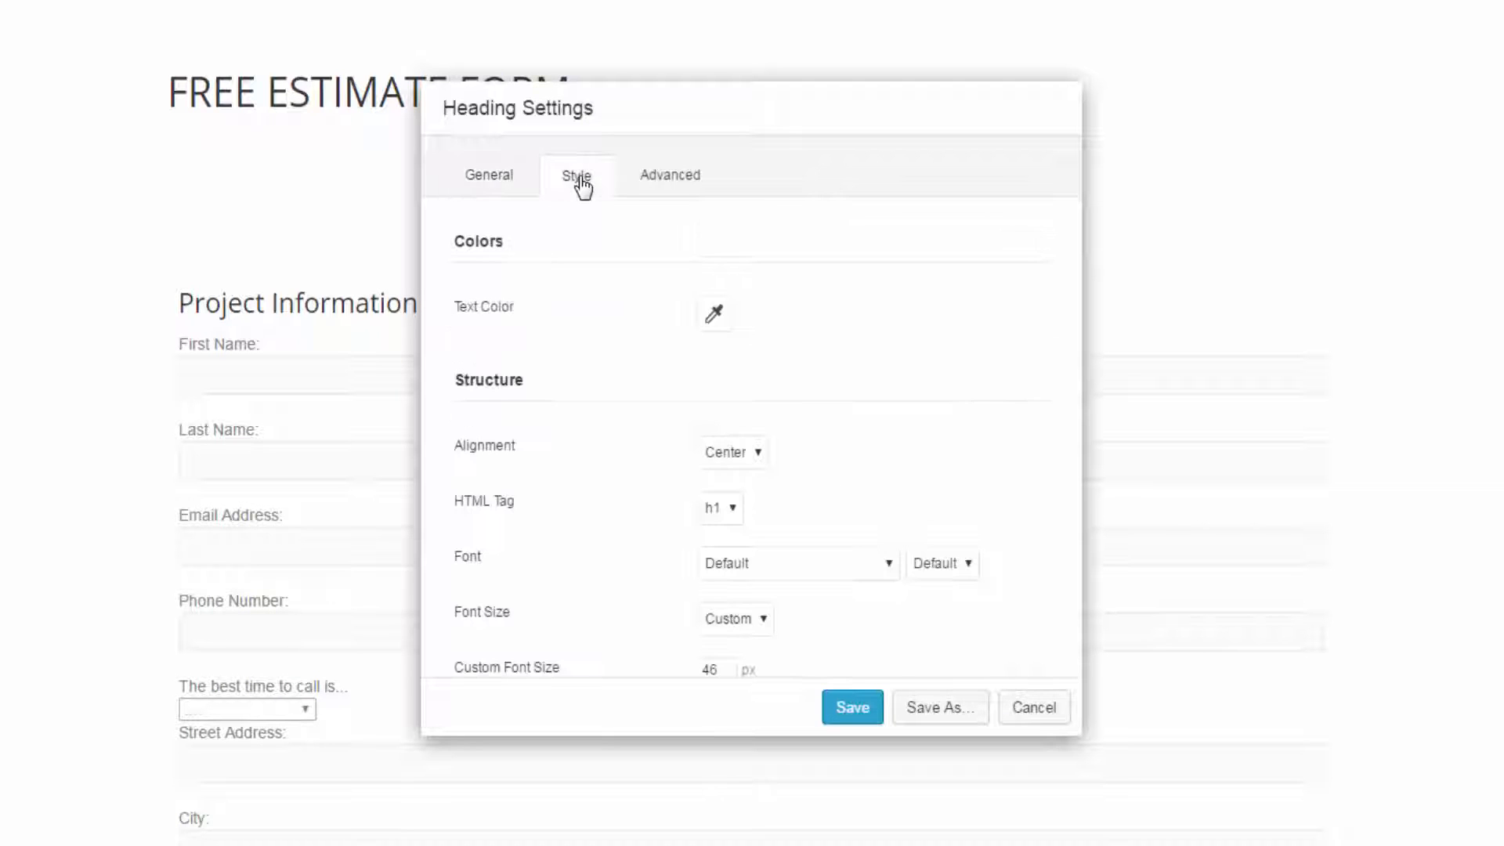
scroll(763, 678, "down", 3)
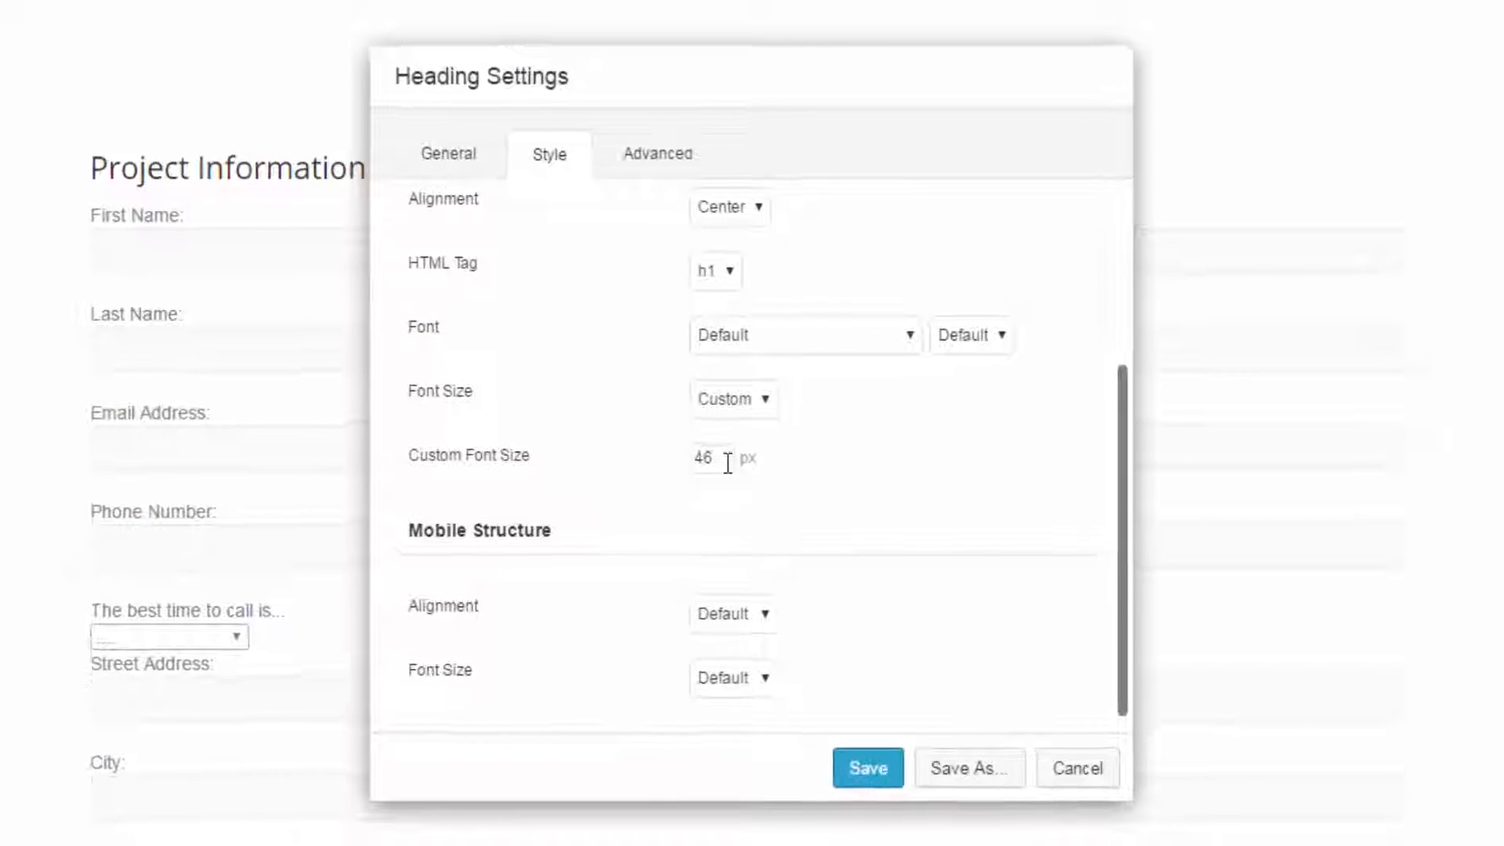
double_click(725, 441)
type("56")
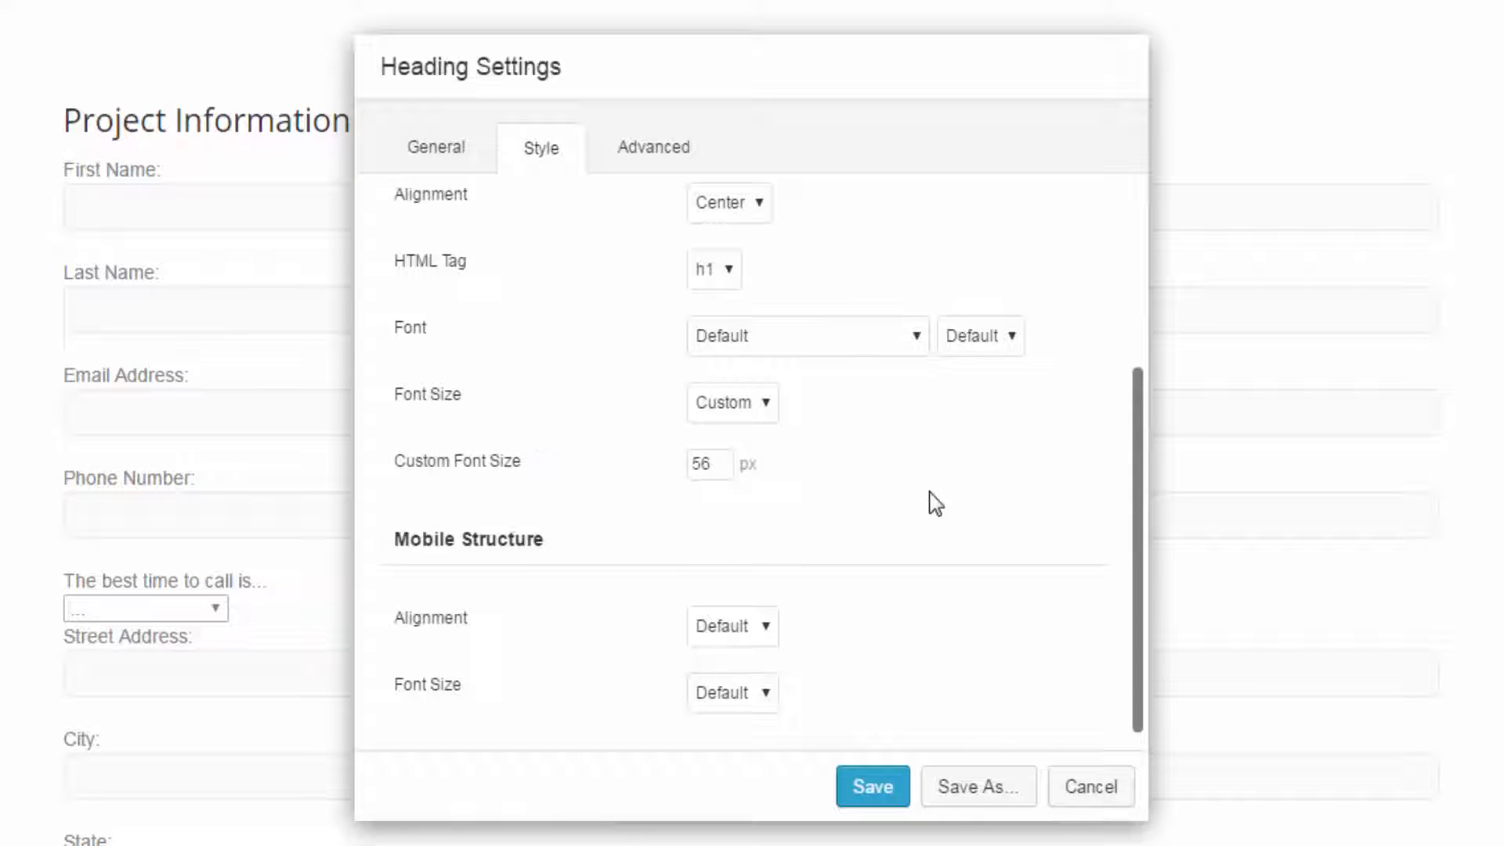
- Try a Custom mobile alignment for the heading, review the mobile options, and return the mobile alignment to Default
left_click(727, 642)
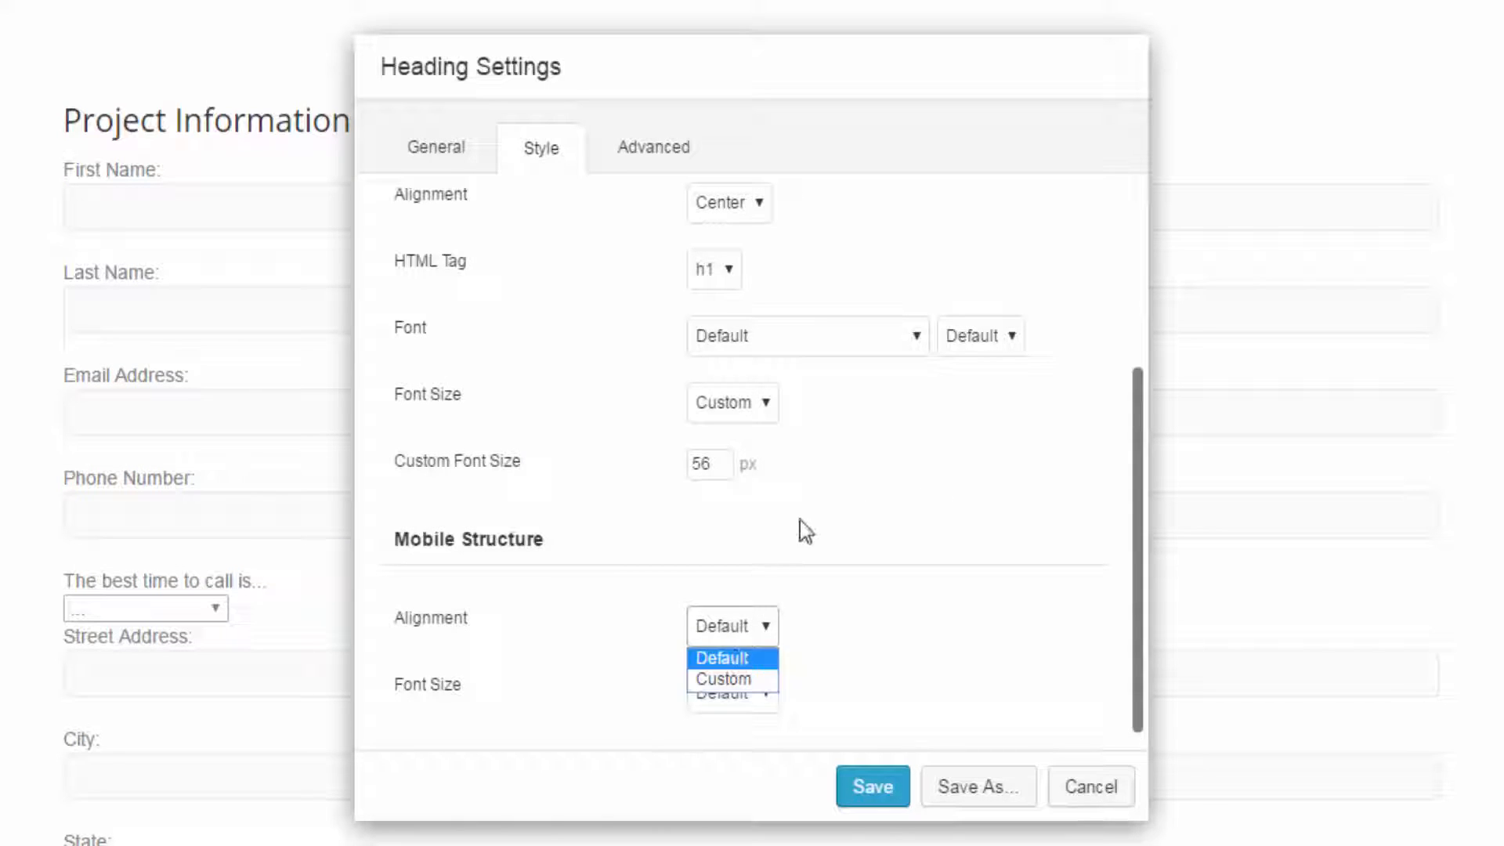
left_click(825, 476)
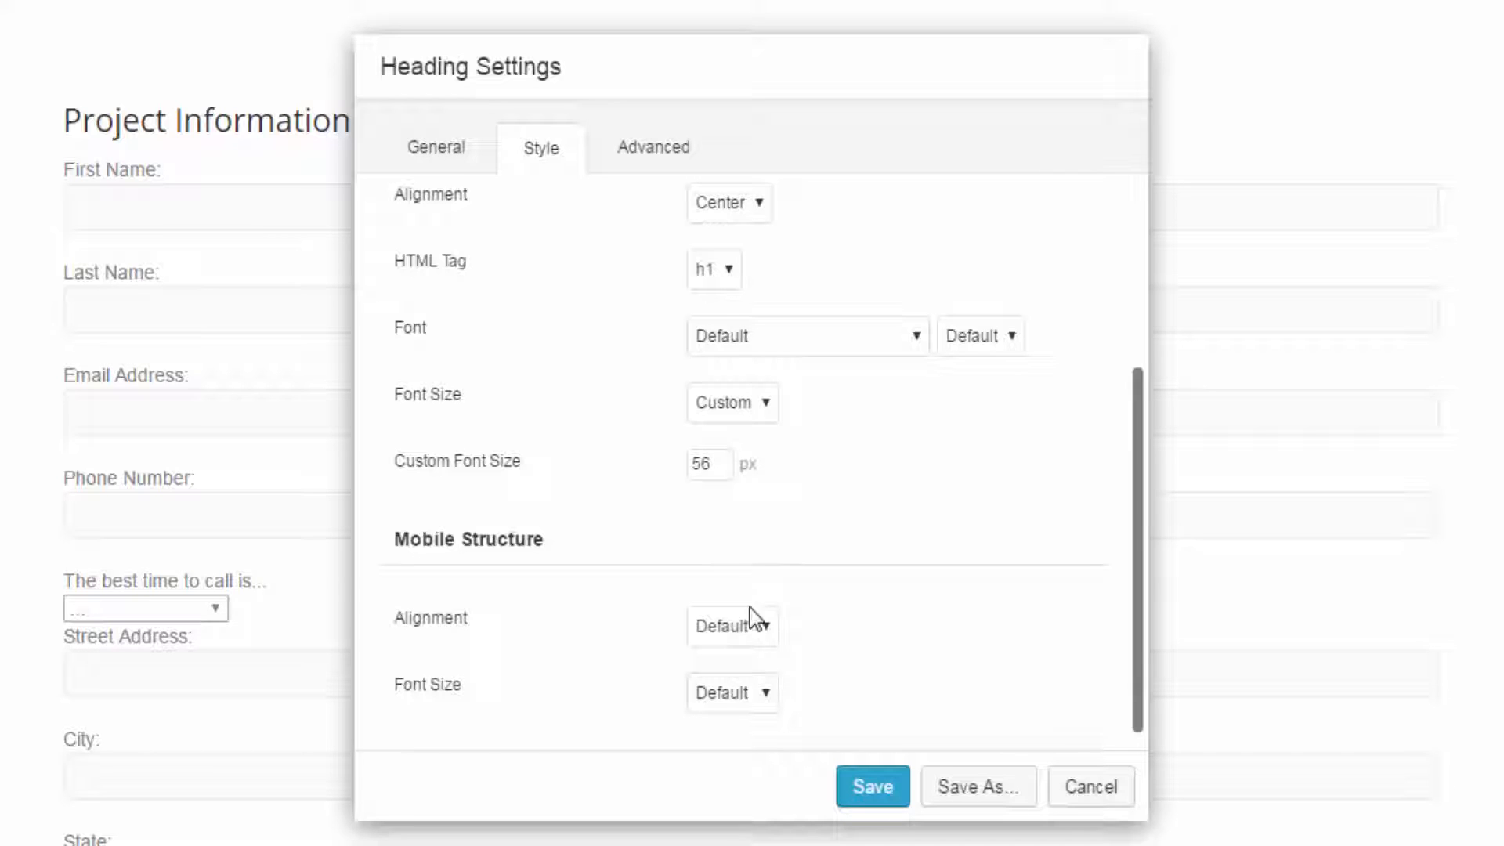
left_click(744, 636)
left_click(744, 681)
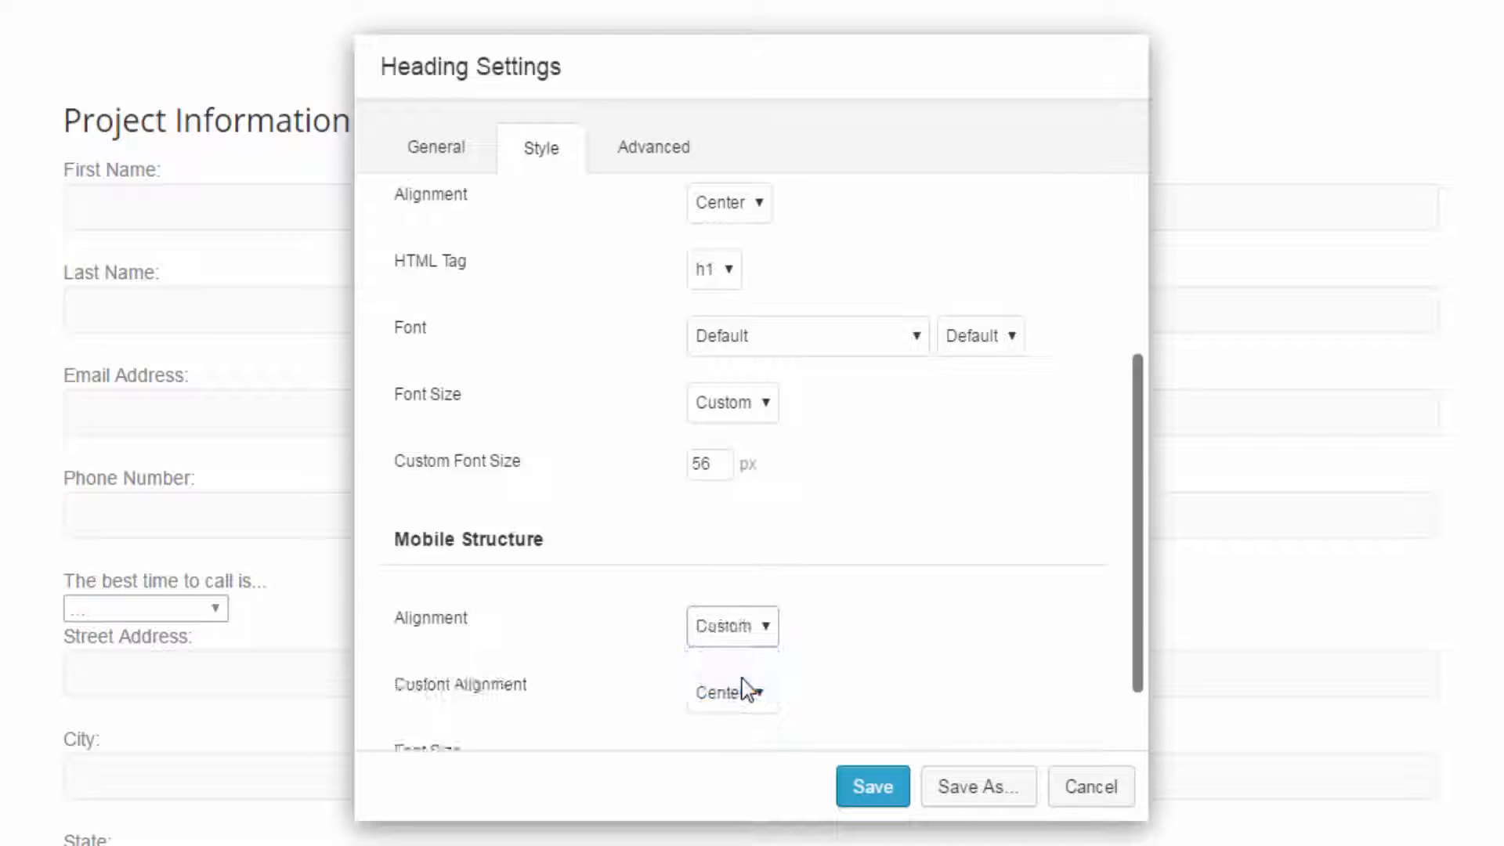
scroll(806, 695, "down", 1)
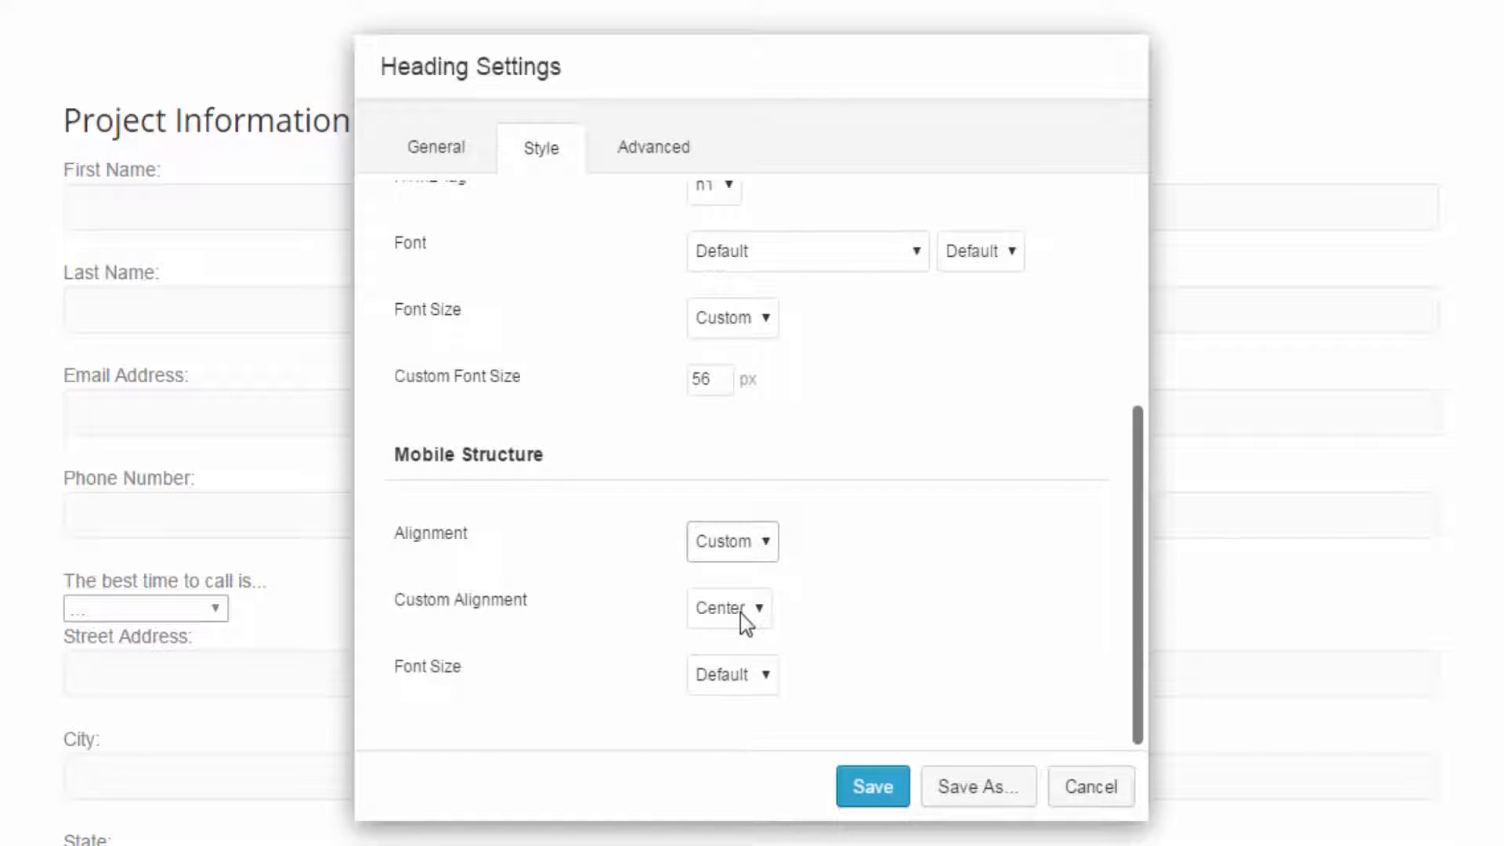
left_click(748, 689)
left_click(756, 682)
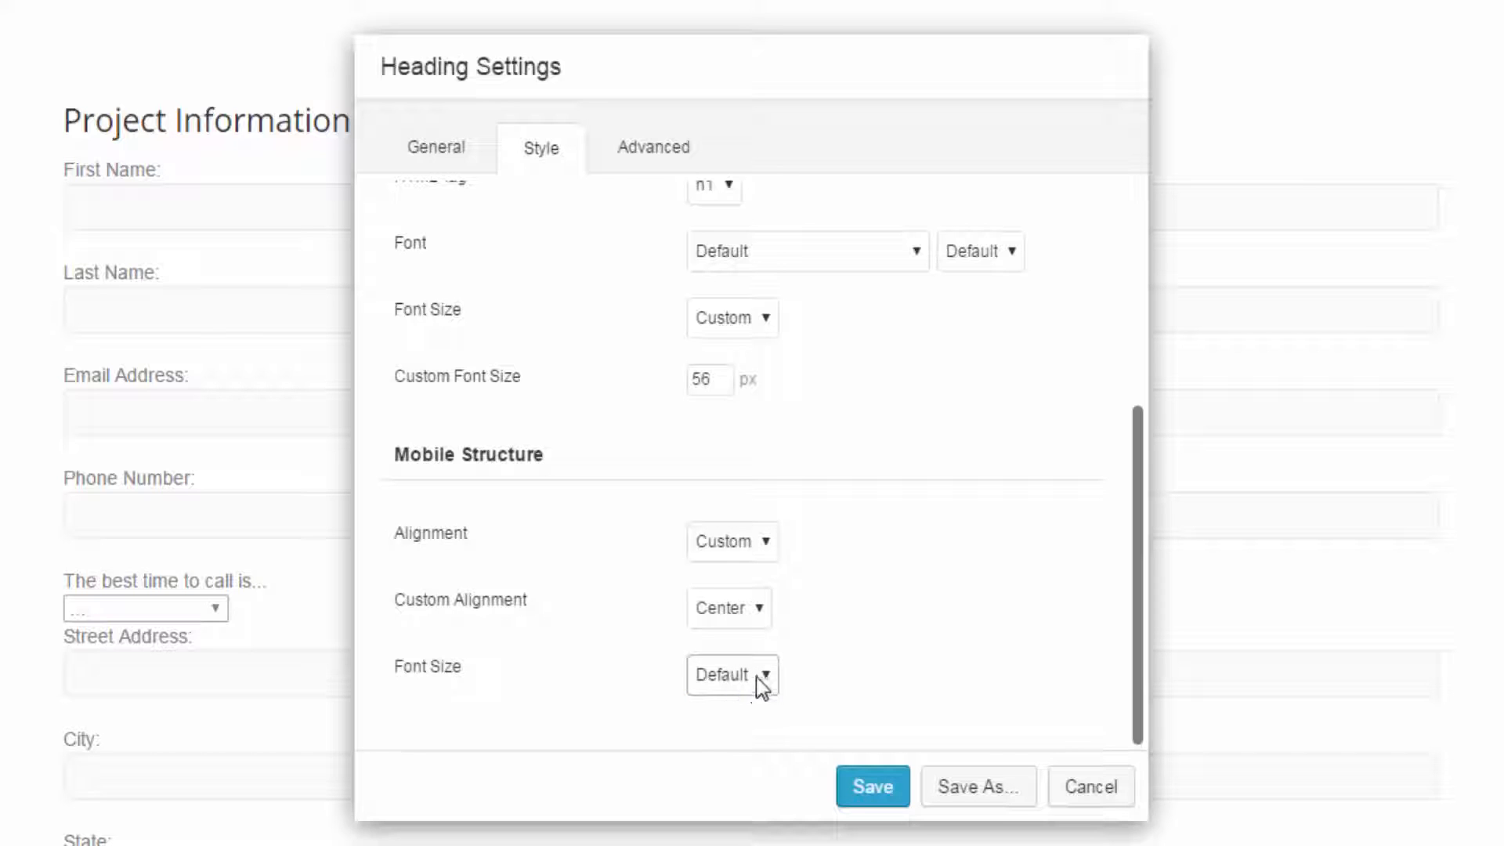
left_click(741, 608)
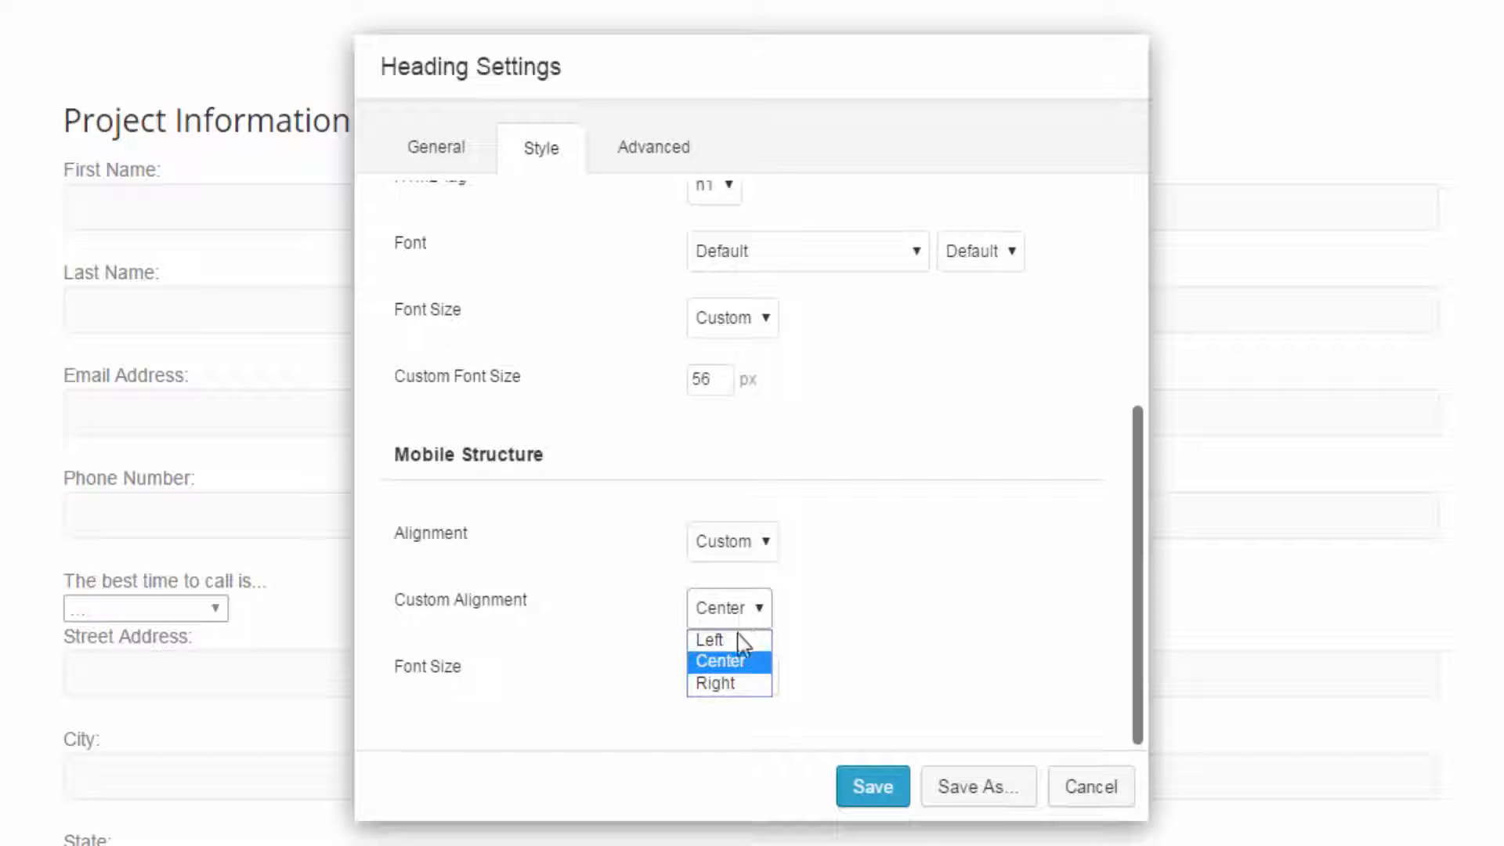
left_click(740, 548)
left_click(724, 567)
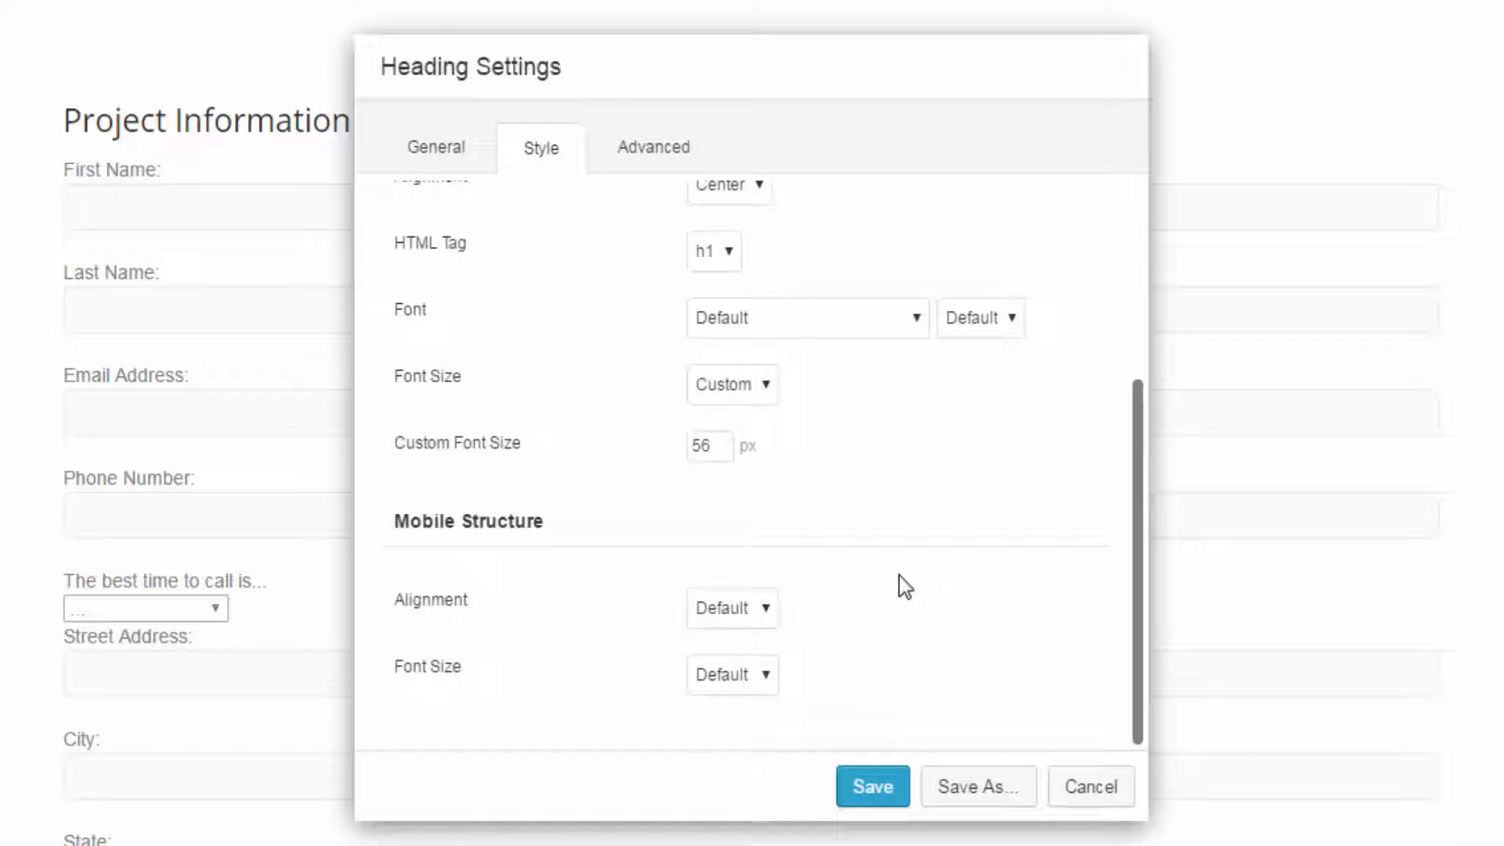
- Try the Helvetica font on the heading, and switch it to Verdana
scroll(905, 587, "up", 4)
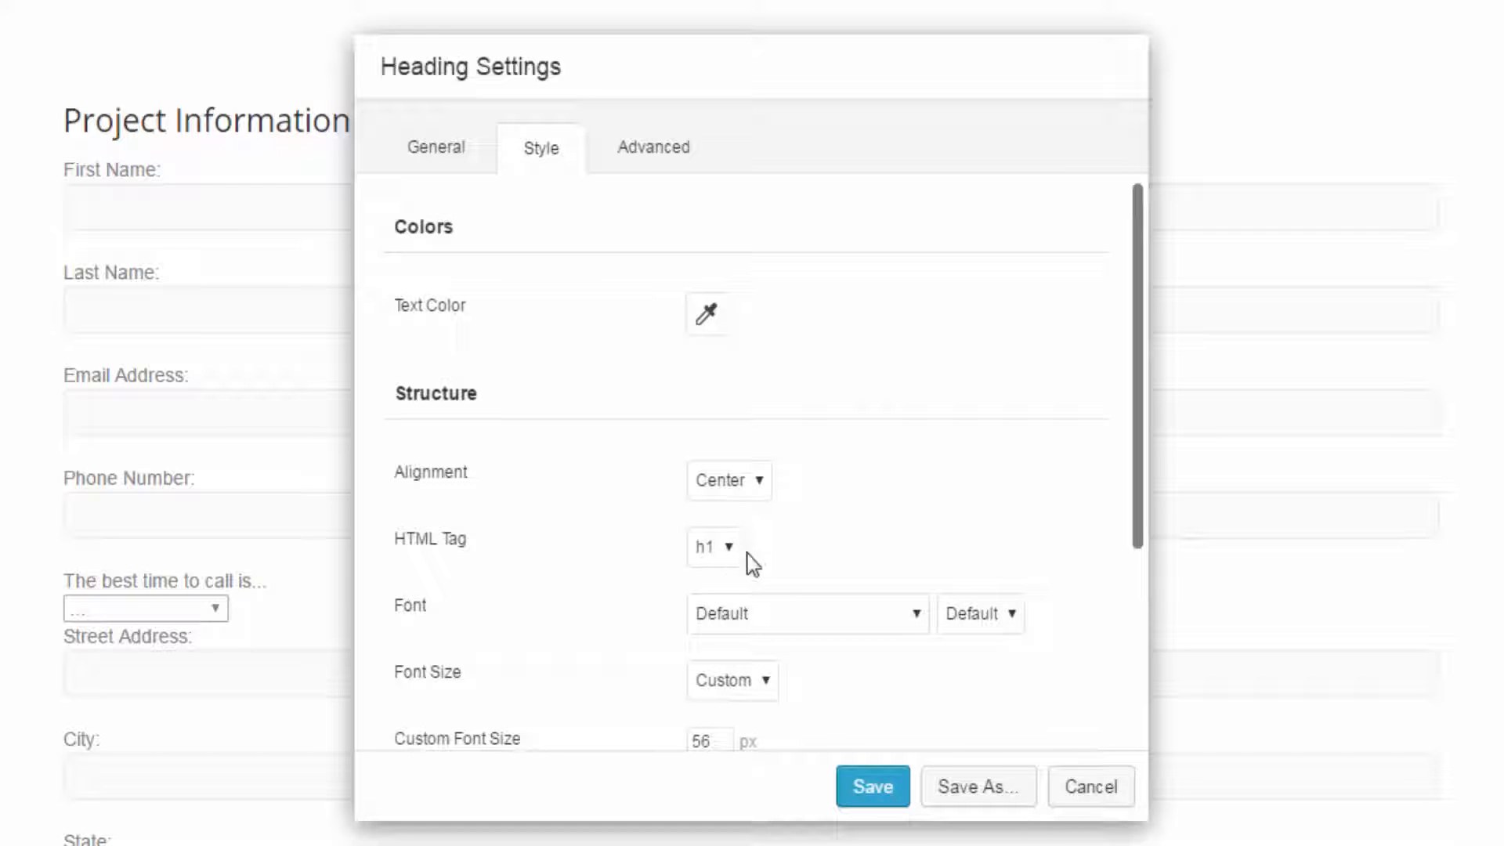
left_click(872, 601)
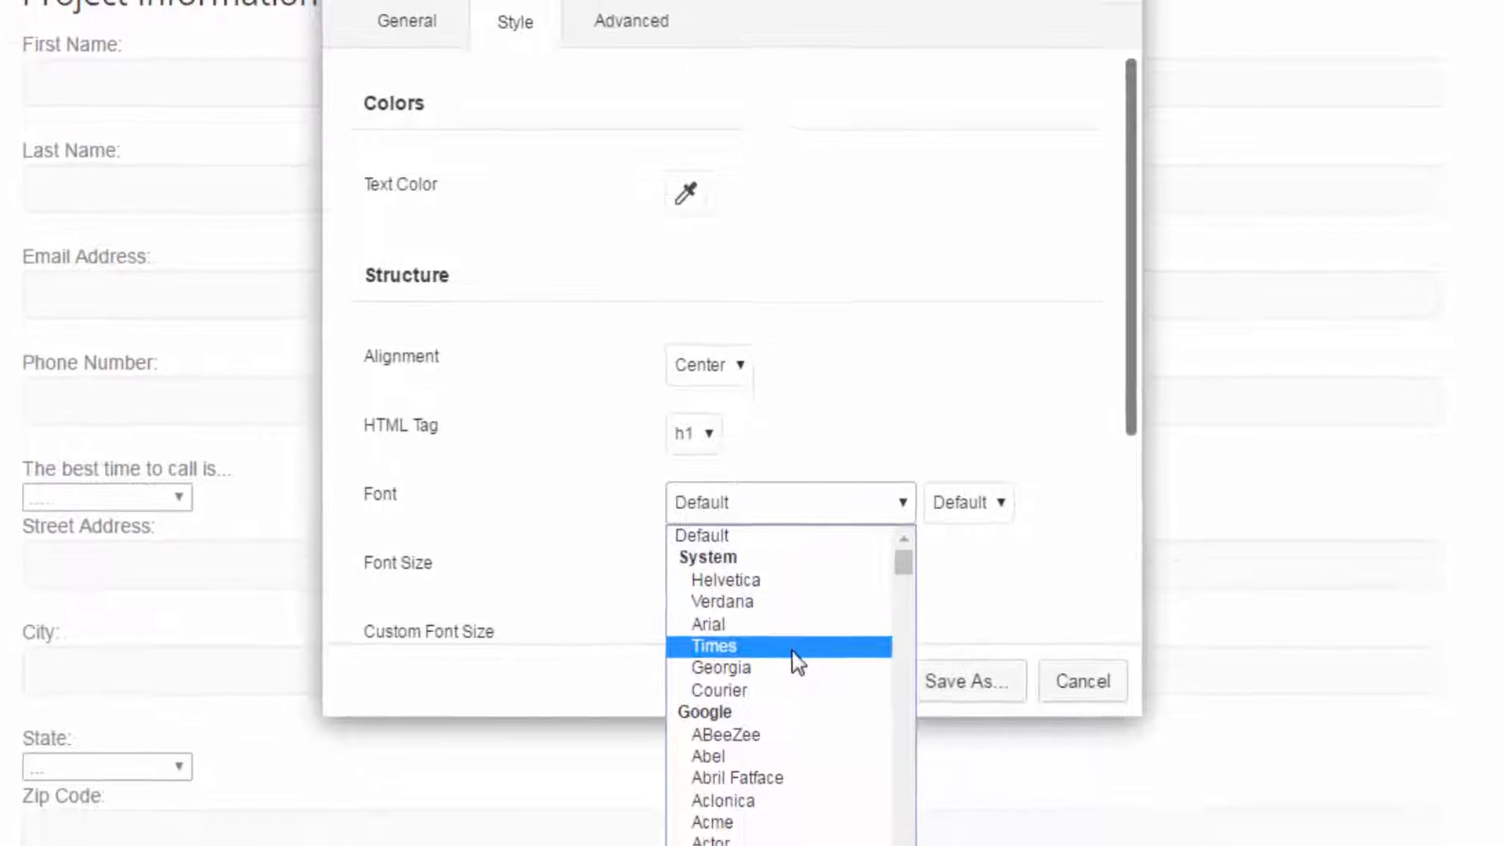
left_click(798, 580)
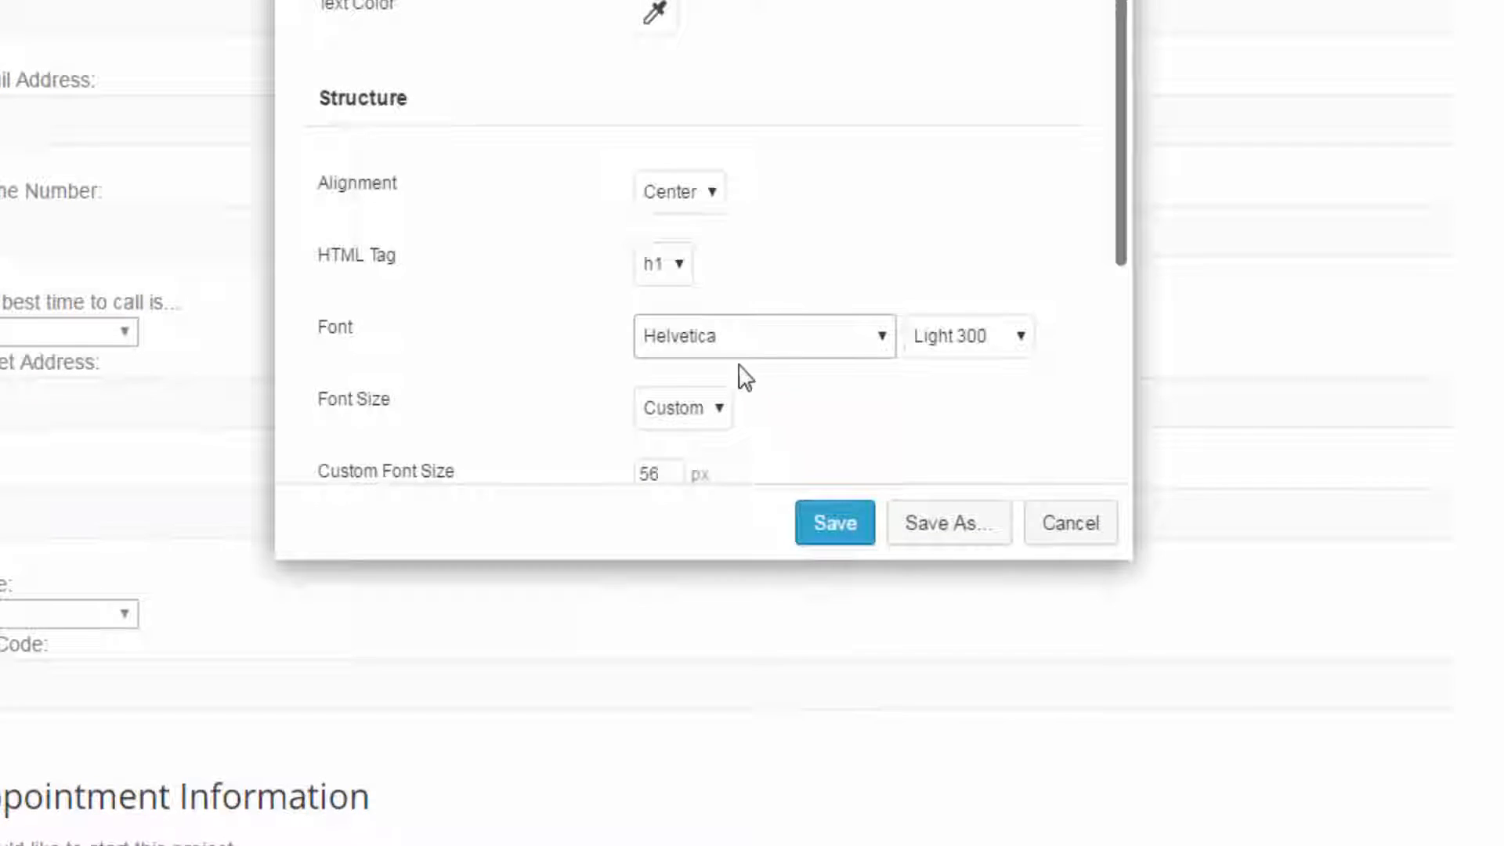
left_click(736, 341)
left_click(730, 442)
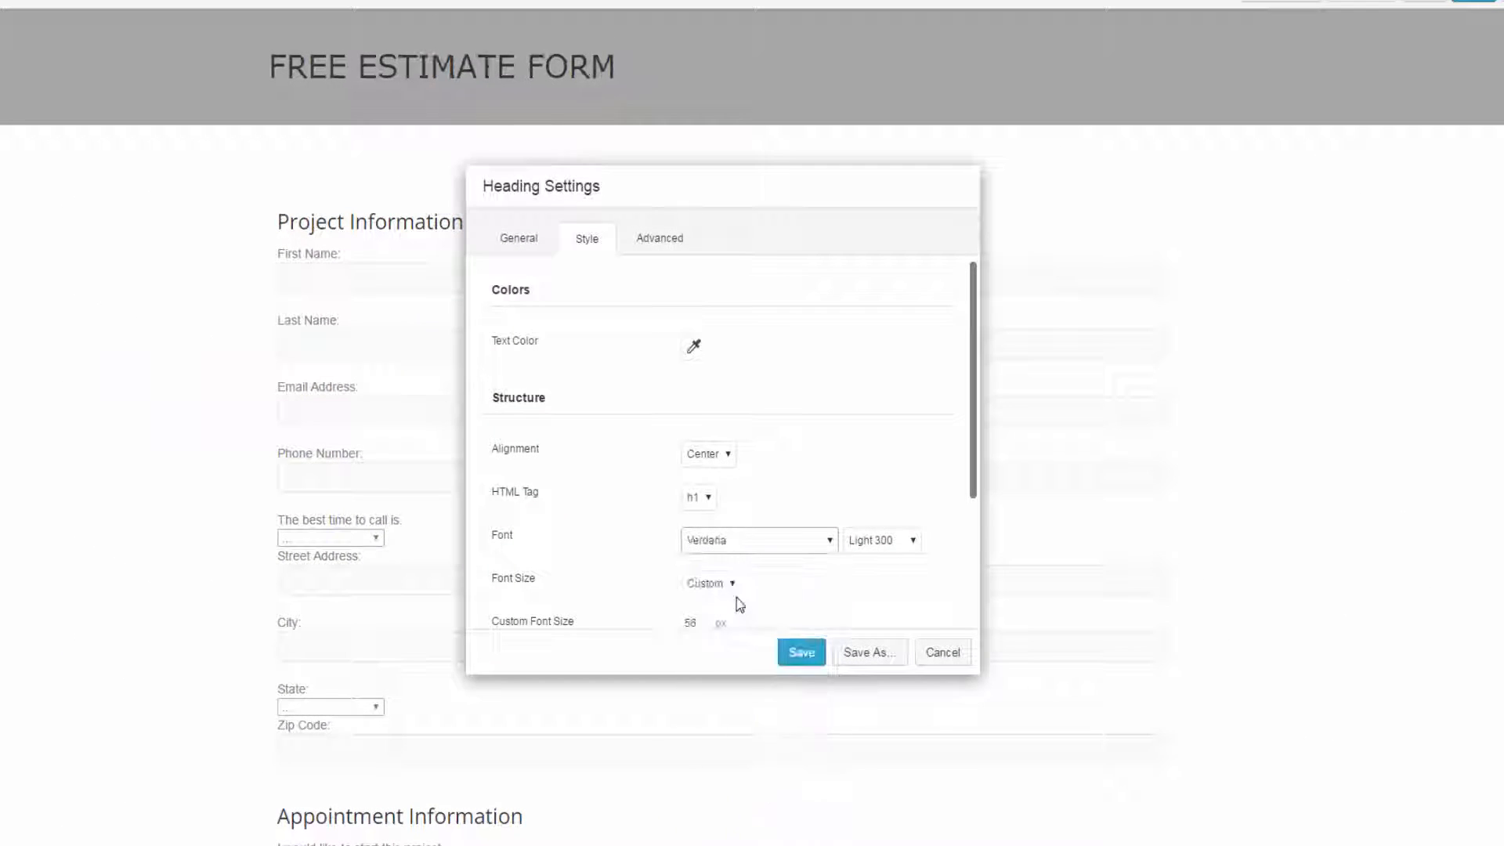
- Try the Bold 700 weight on the Verdana heading, and set the weight to Normal 400
left_click(885, 547)
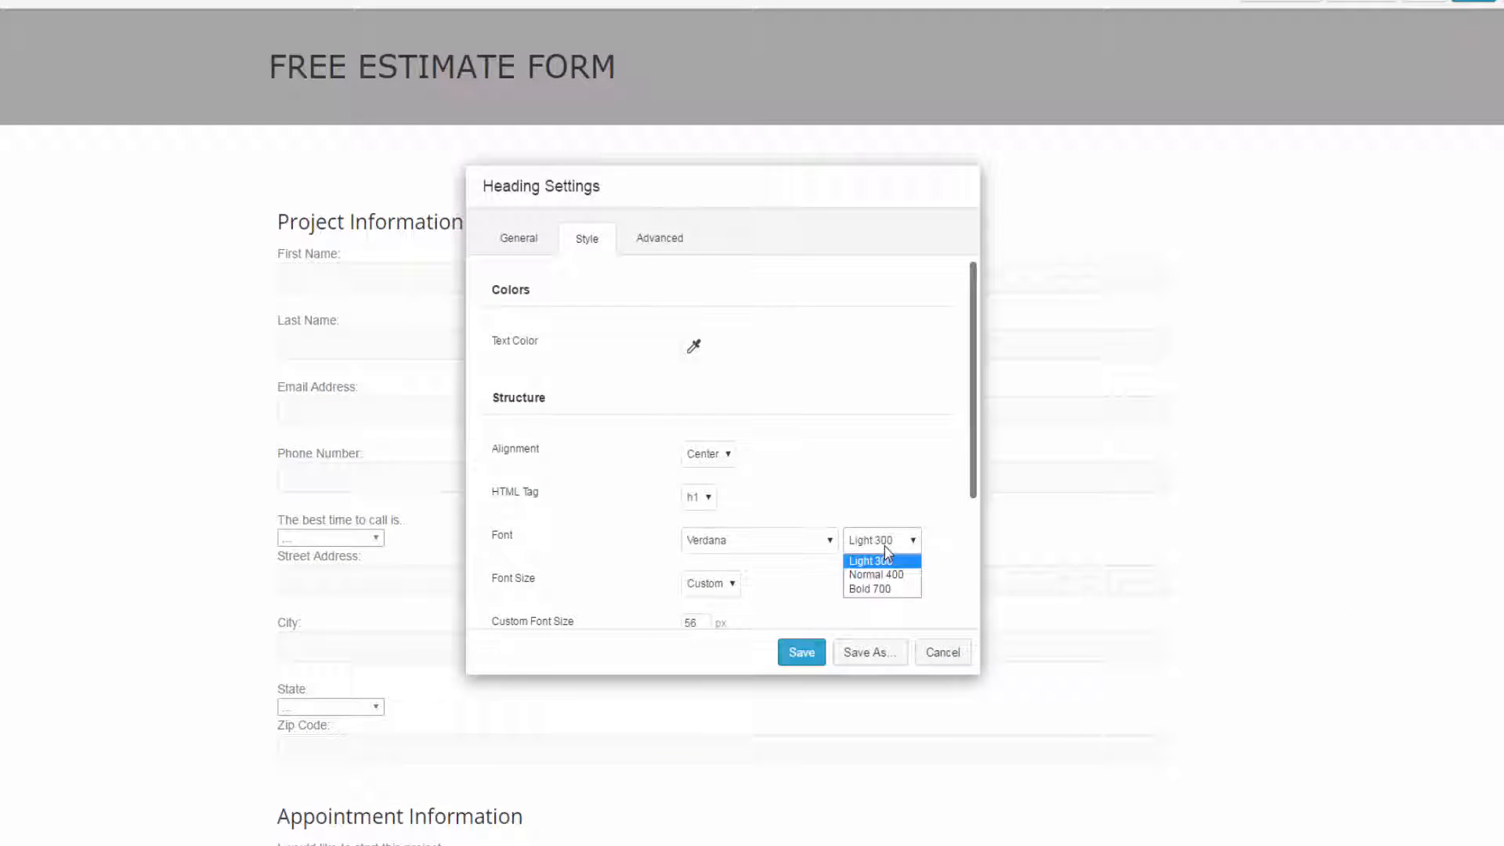
left_click(907, 589)
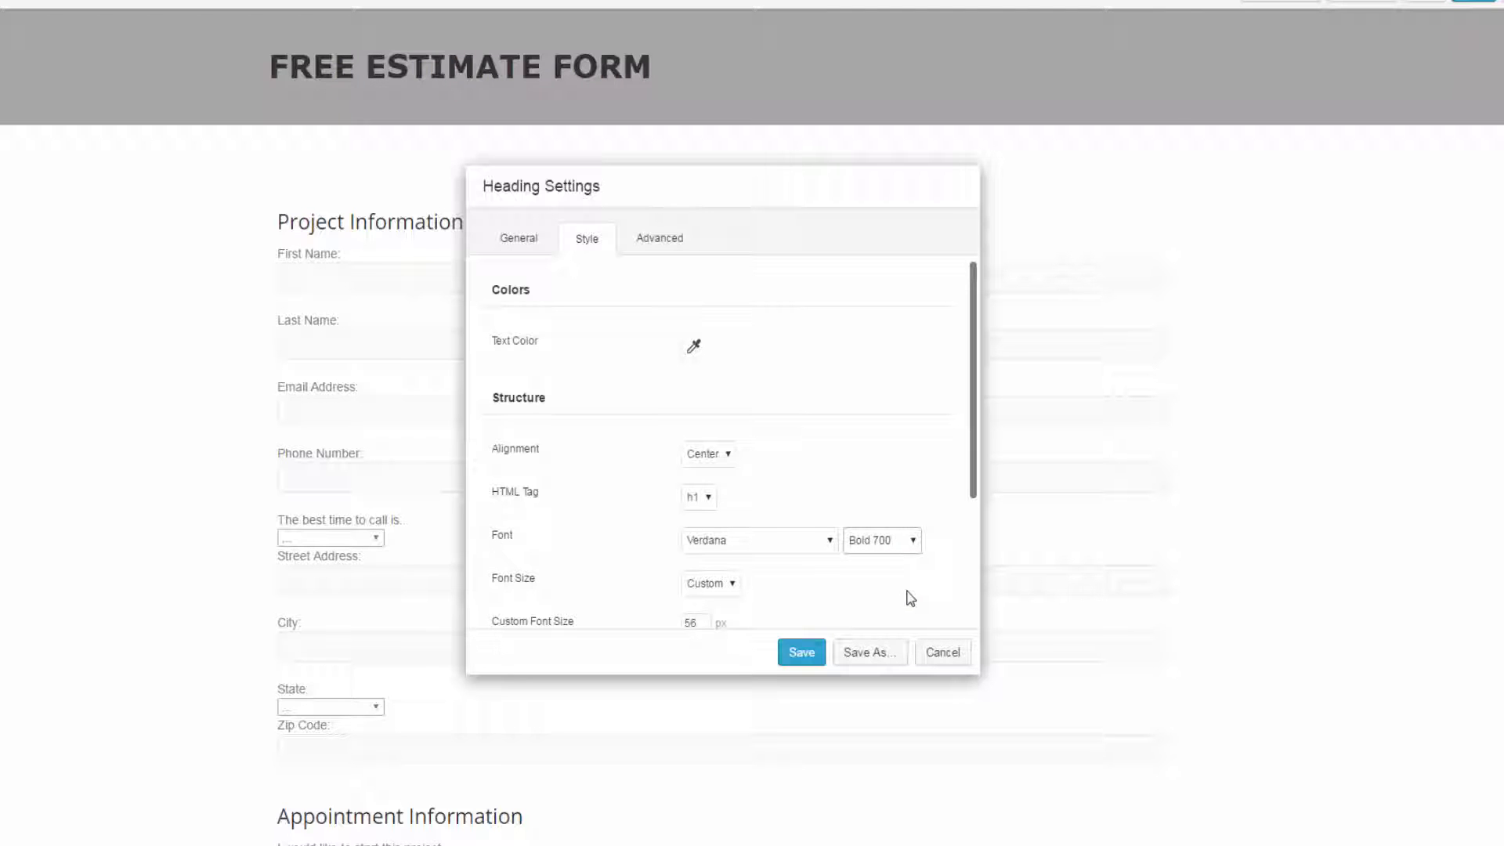
left_click(883, 546)
left_click(885, 572)
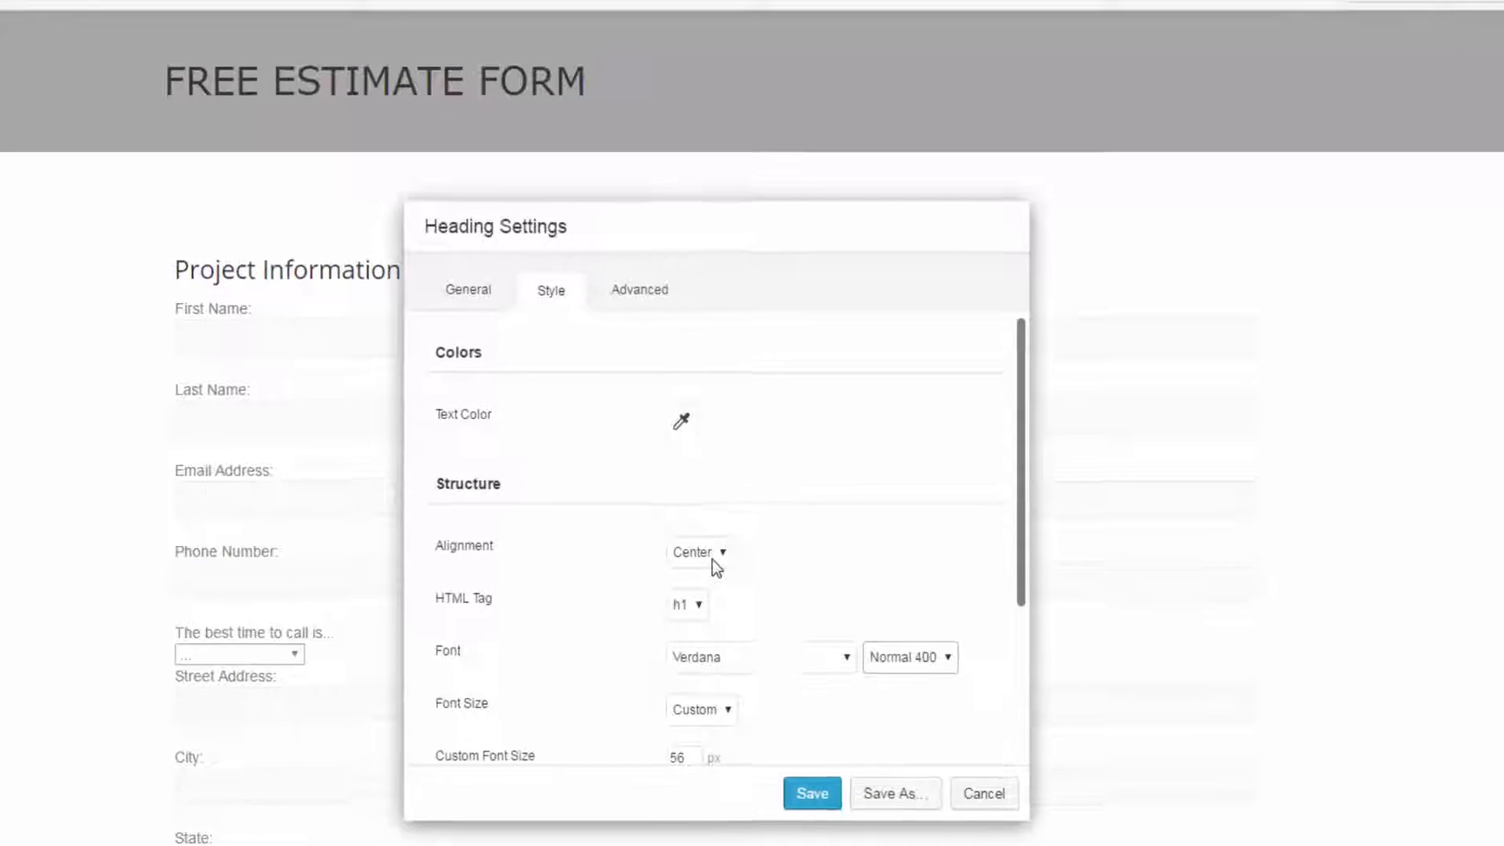
- Try right alignment on the heading, and set the alignment back to Center
left_click(712, 557)
left_click(703, 621)
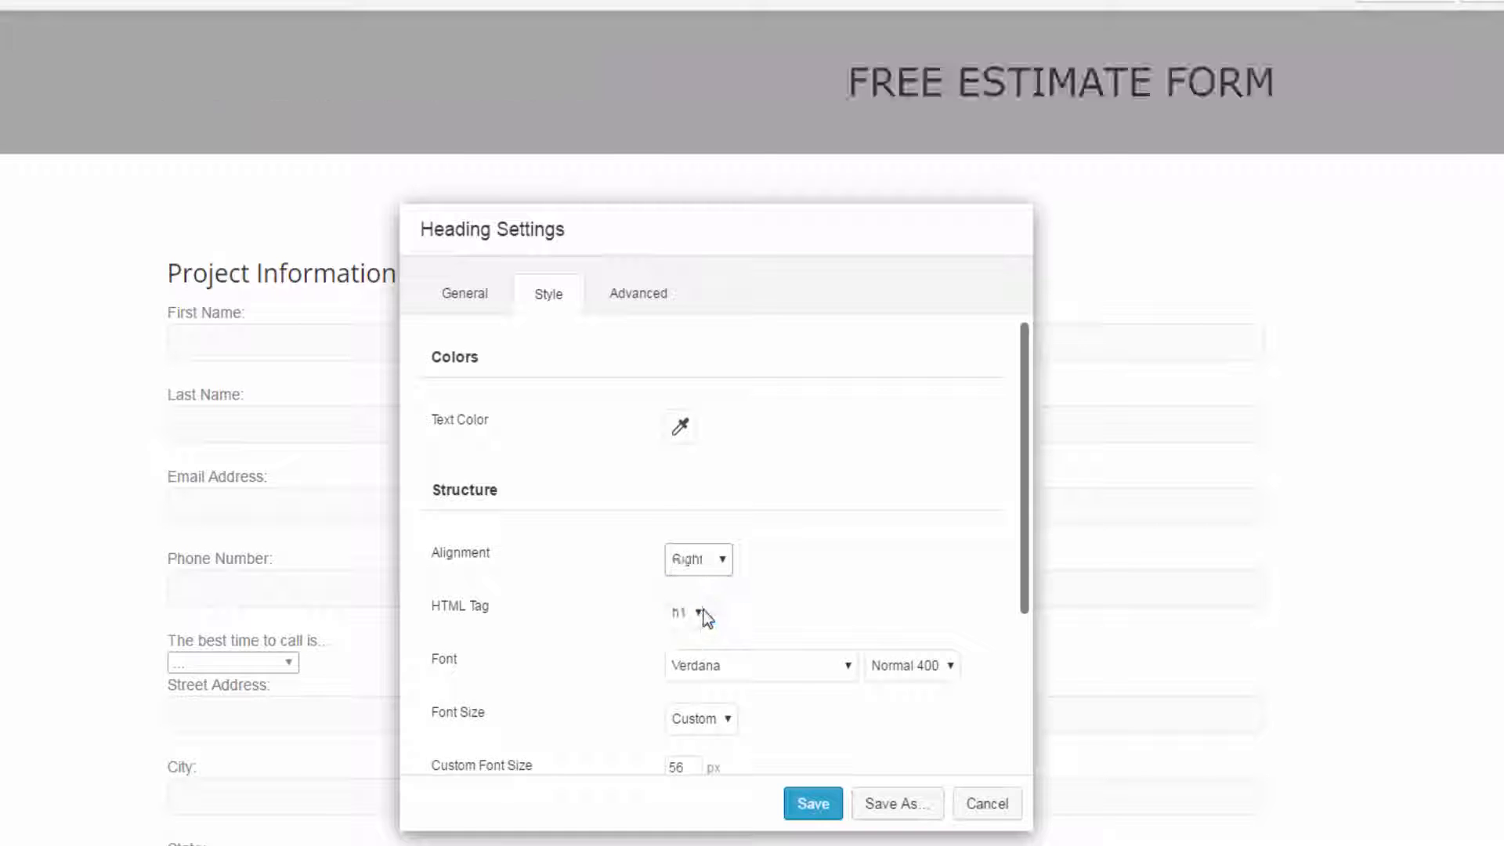
left_click(702, 563)
left_click(704, 602)
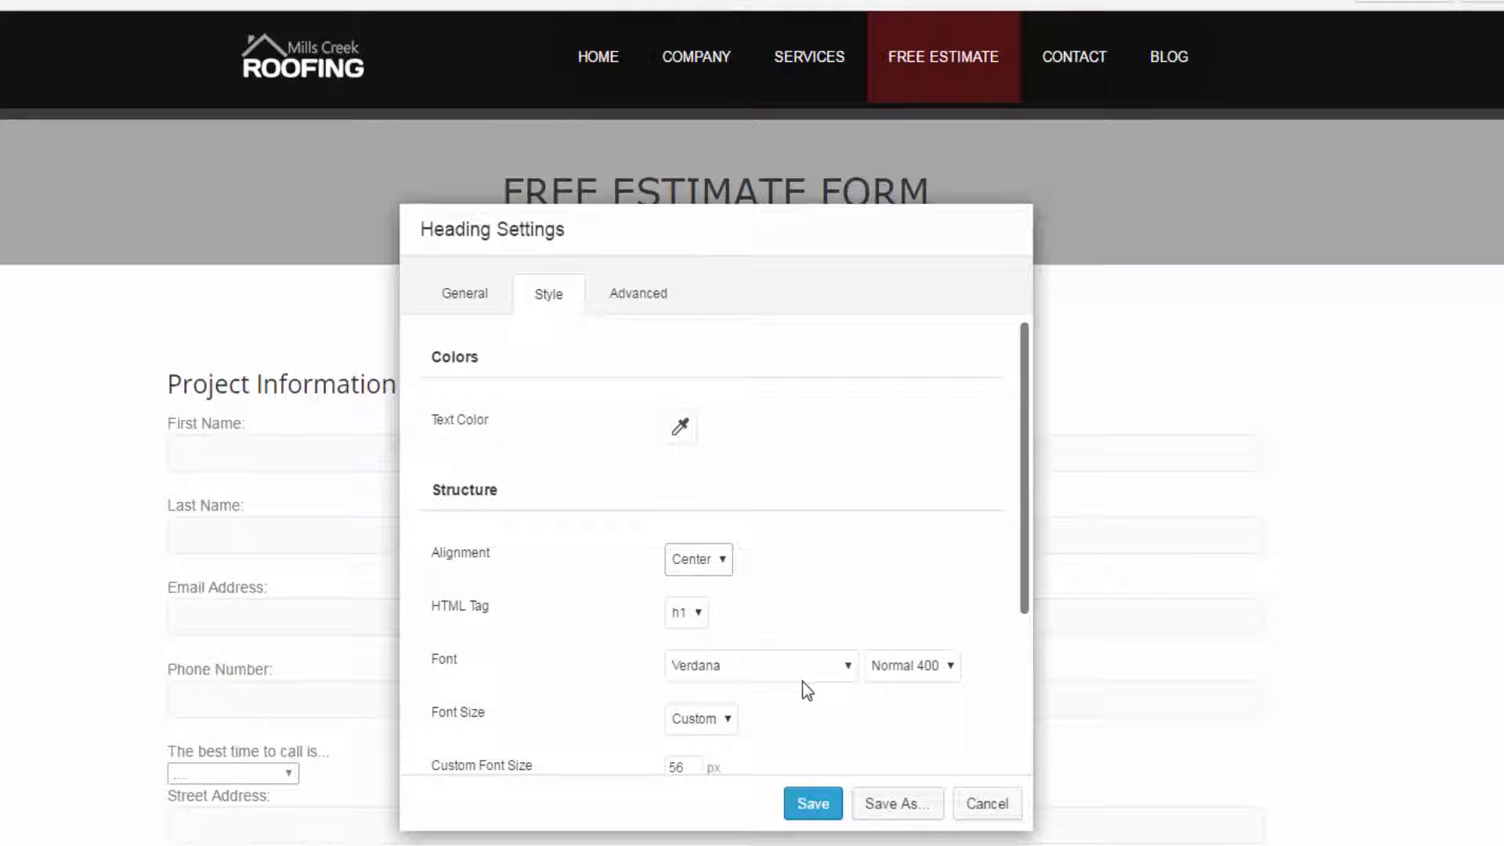
- Set the heading's font to the Google font Advent Pro, with the settings dialog moved clear of the heading
left_click_drag(859, 268, 901, 316)
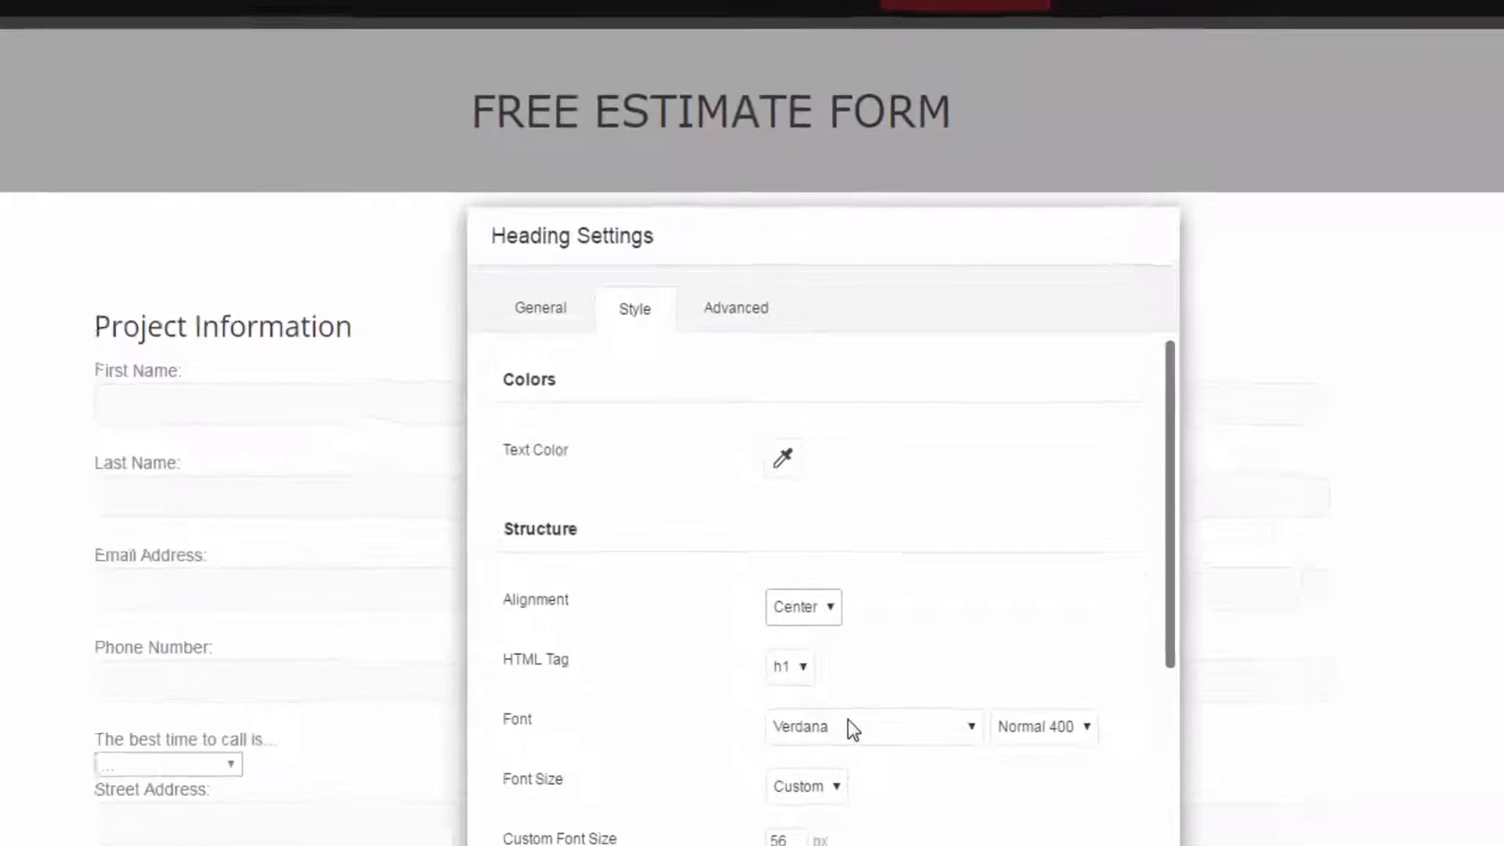
left_click(852, 728)
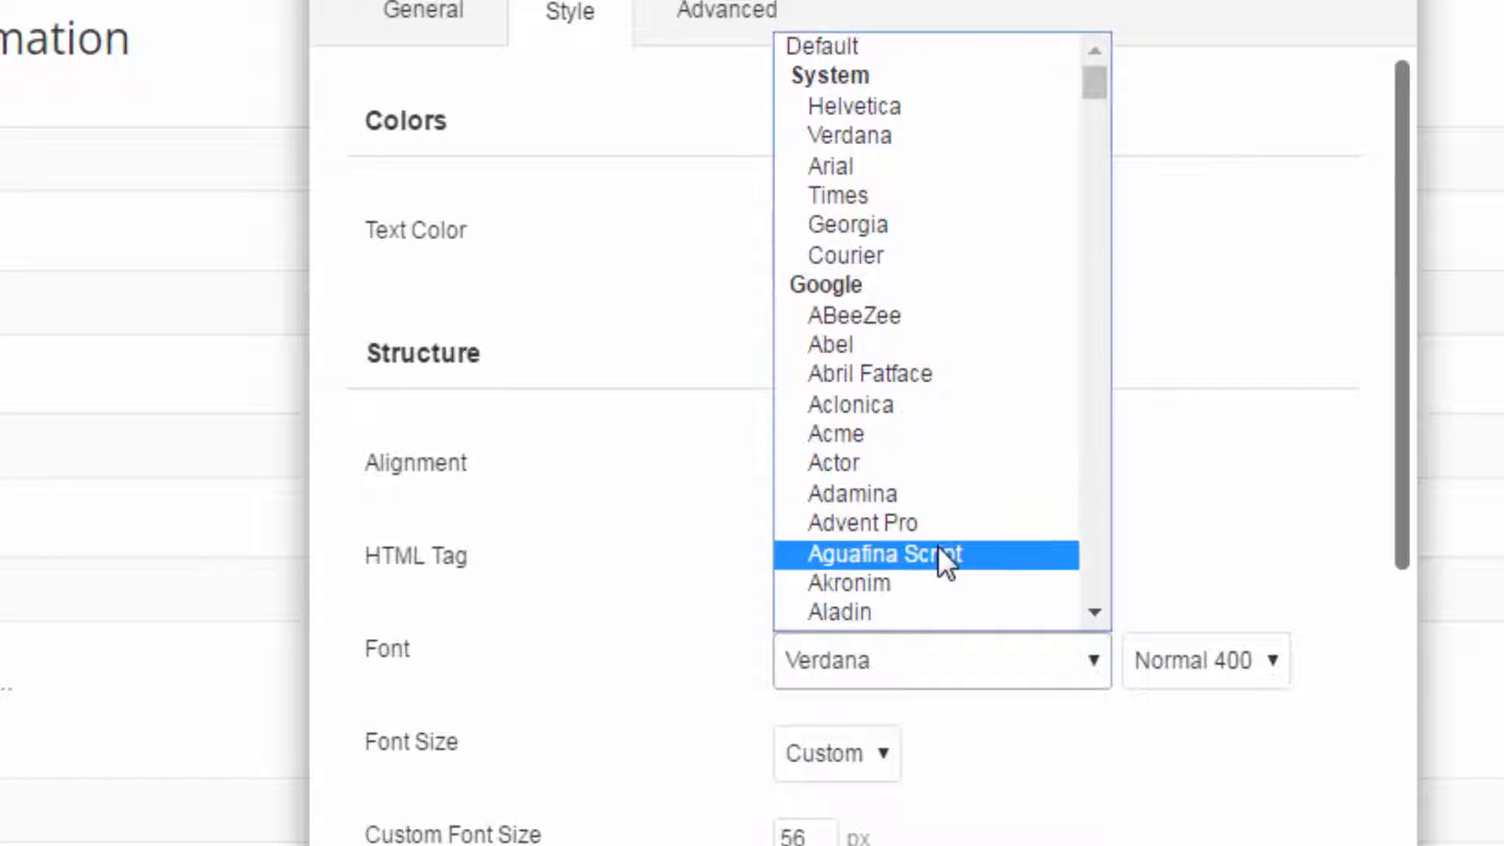
left_click(940, 533)
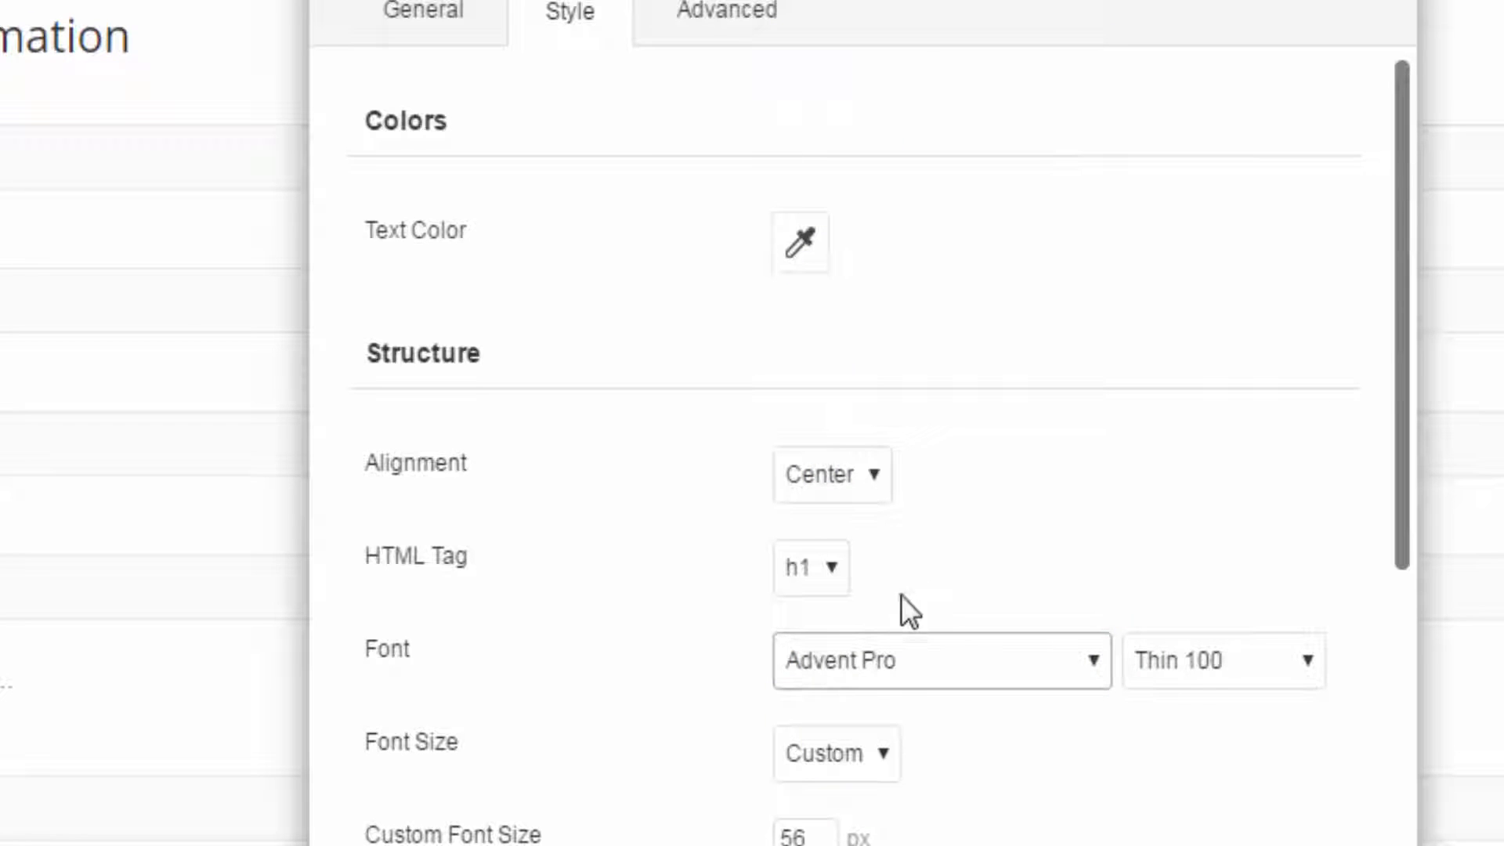
- Try the Google font Nova Round on the FREE ESTIMATE FORM heading
left_click(896, 656)
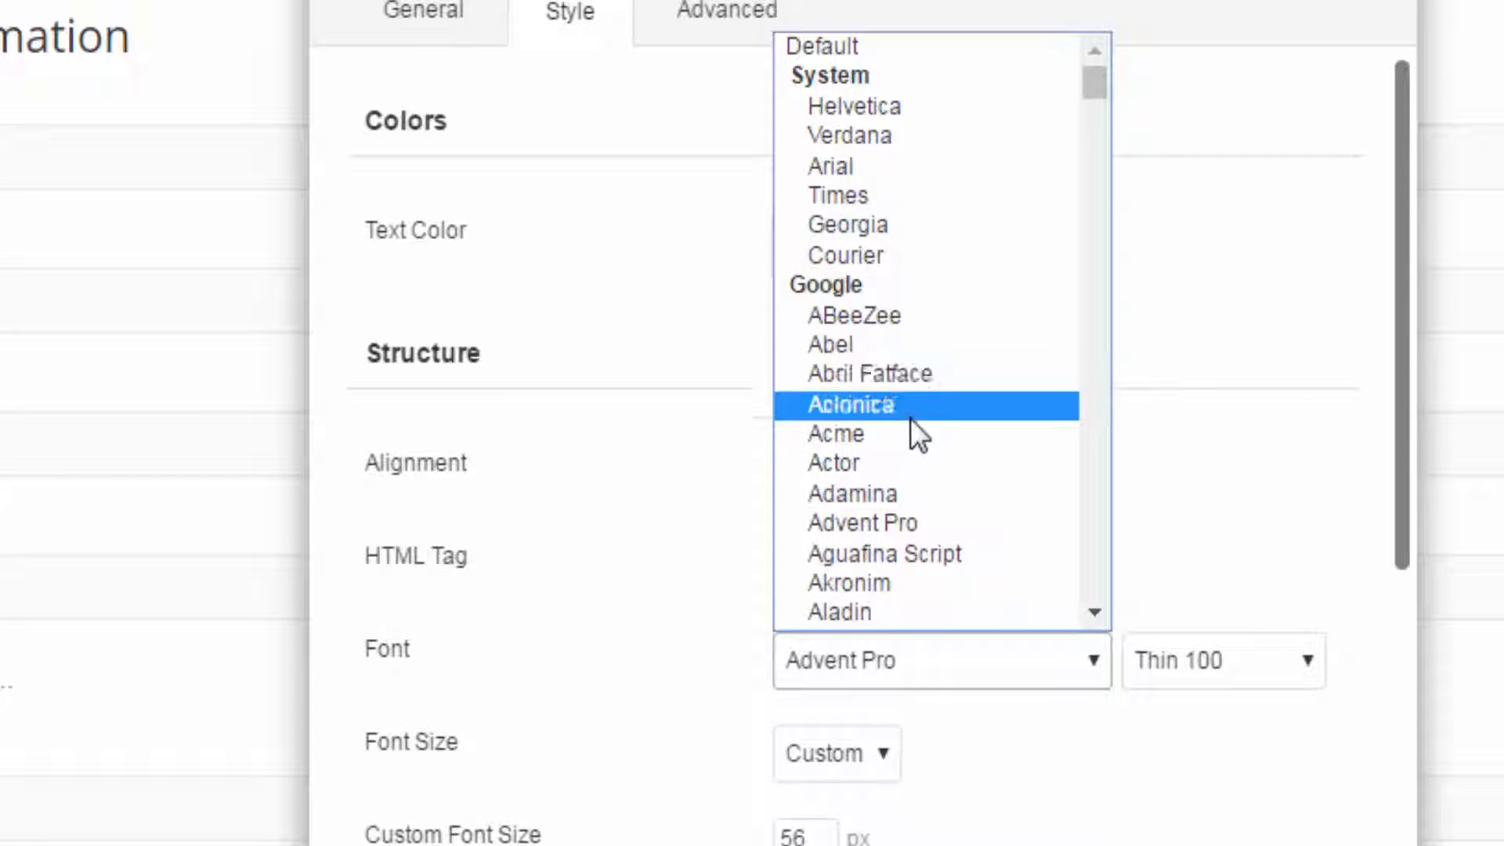
scroll(914, 420, "down", 20)
scroll(917, 423, "down", 20)
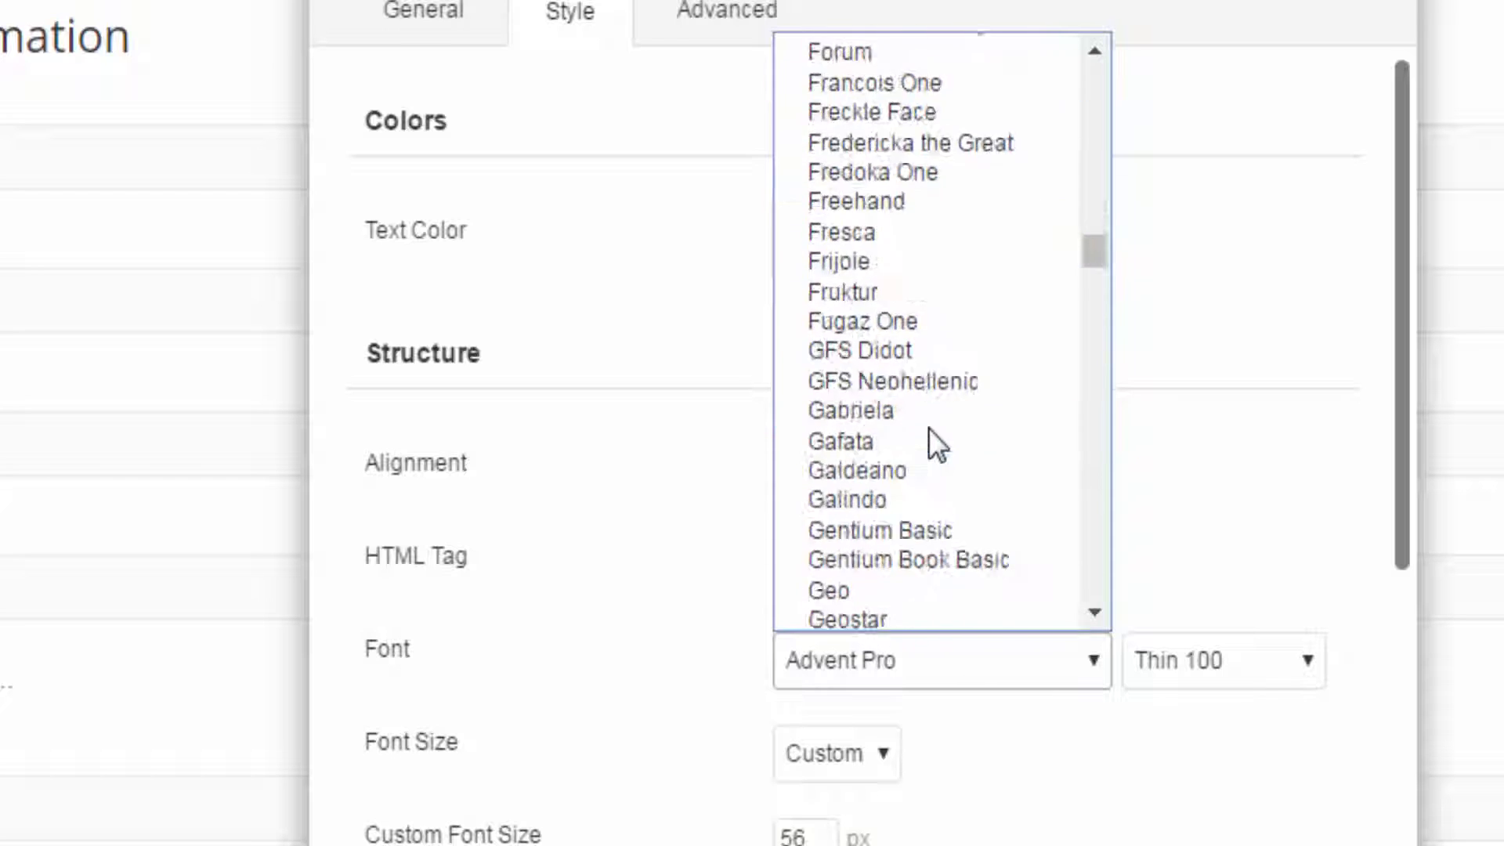
scroll(936, 419, "down", 20)
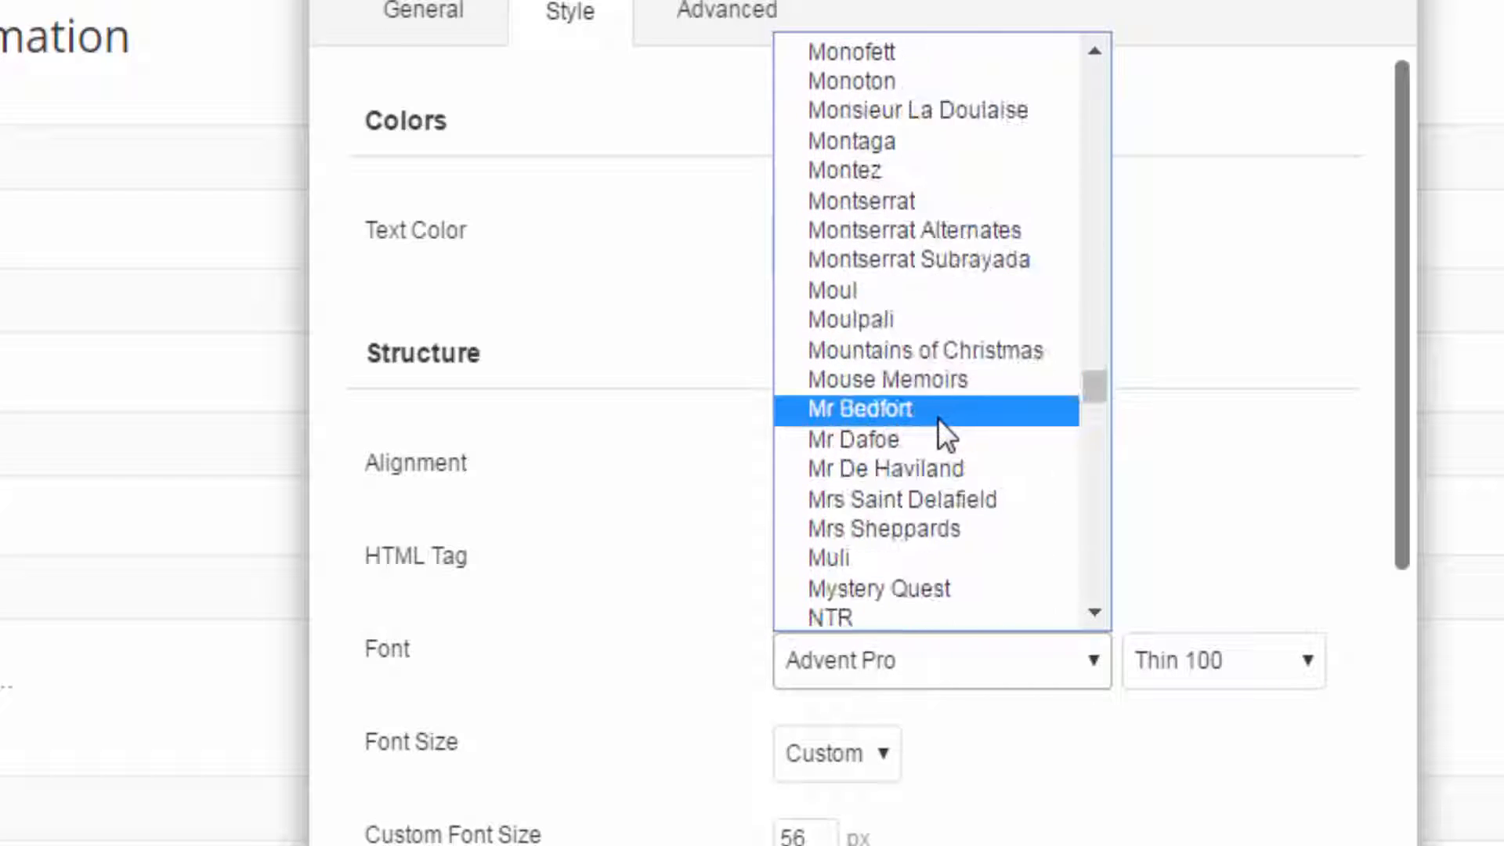
scroll(938, 416, "down", 12)
scroll(947, 418, "up", 20)
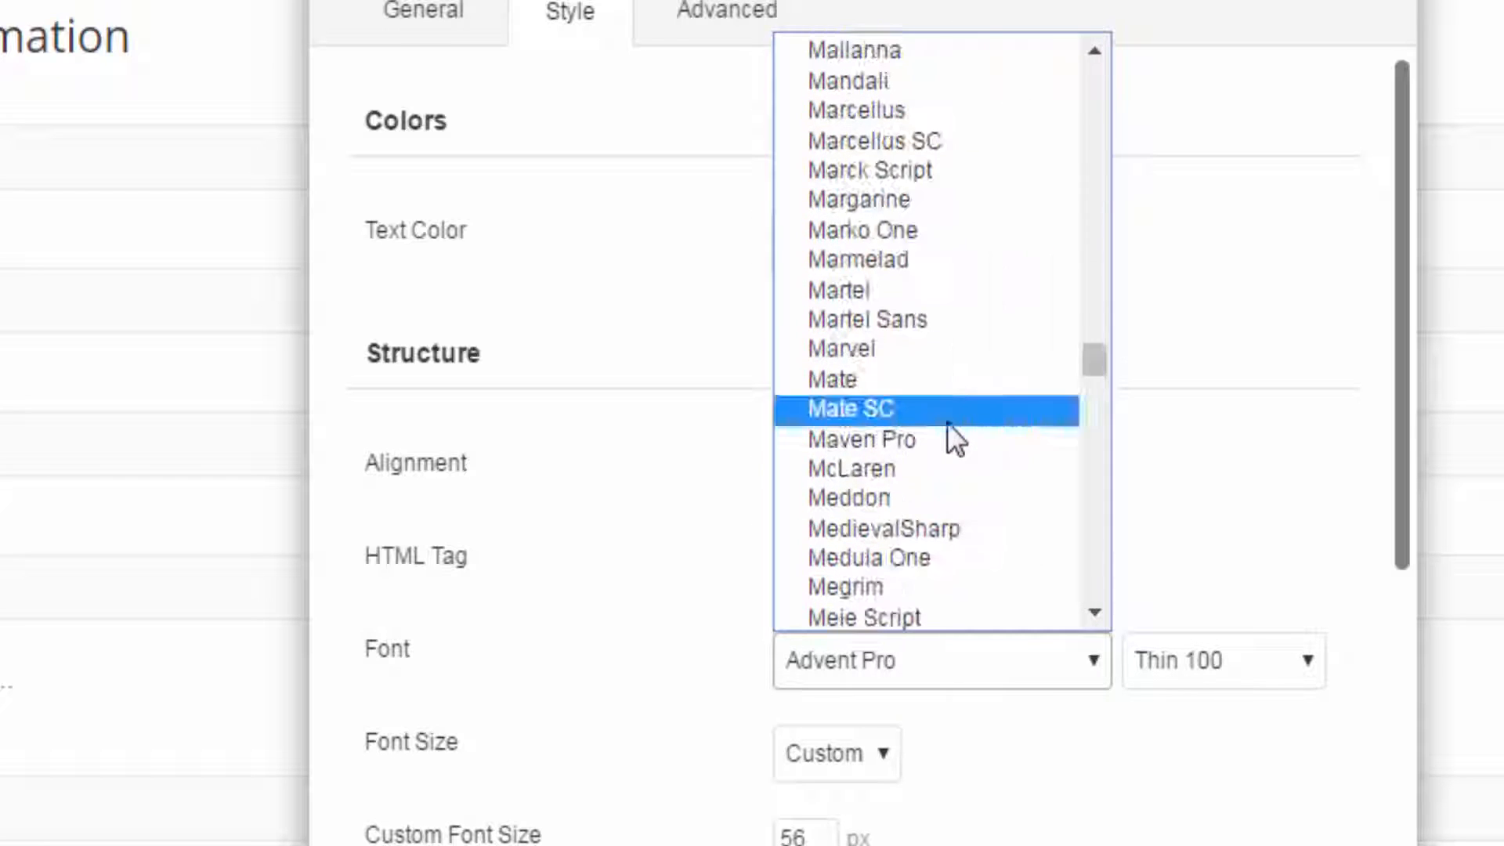
scroll(938, 485, "down", 8)
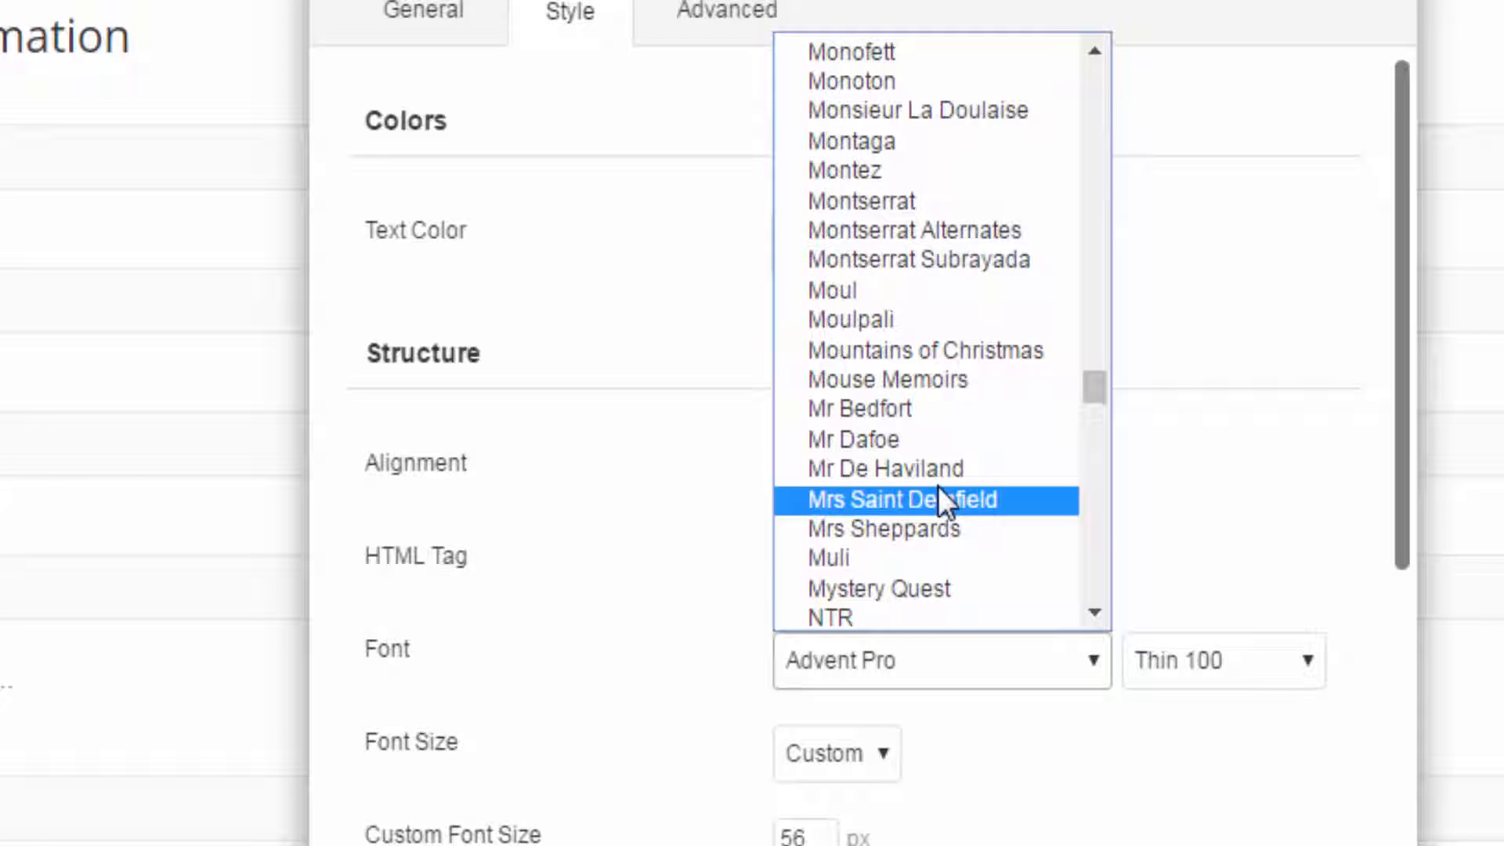
scroll(937, 485, "down", 7)
scroll(937, 486, "down", 2)
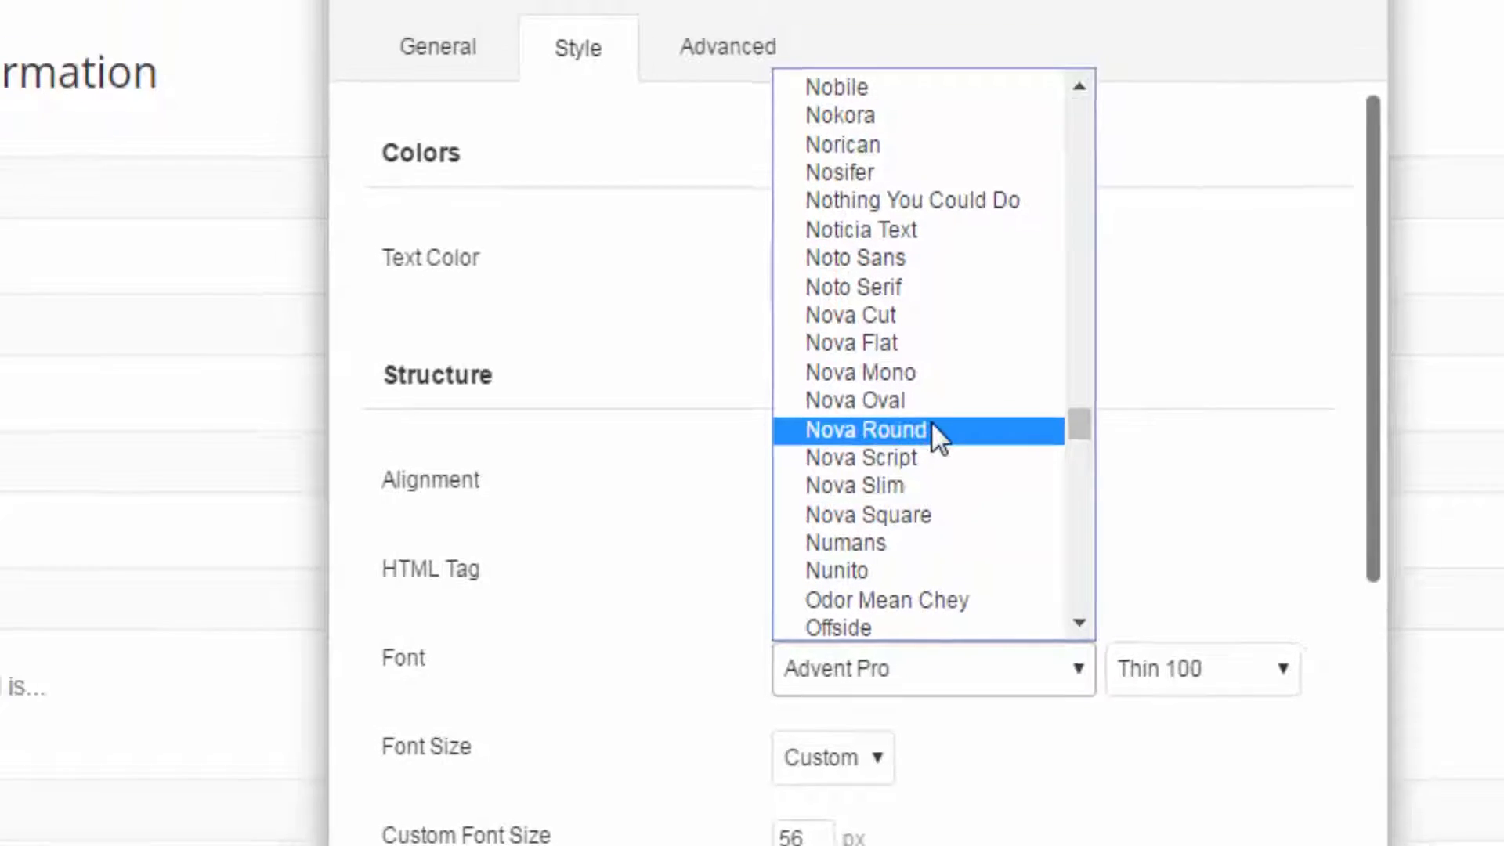
left_click(944, 415)
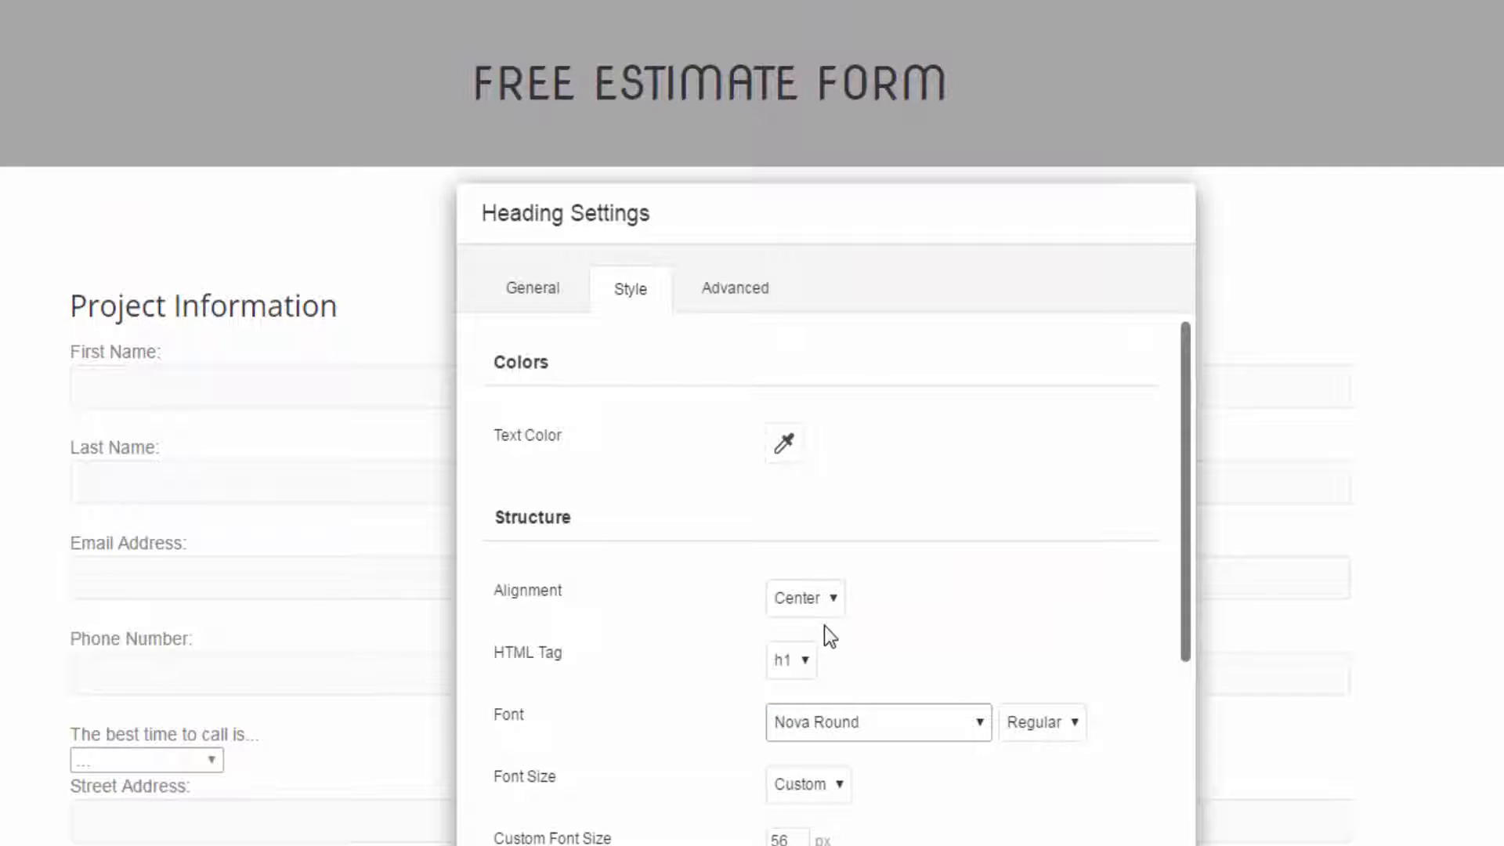
- Set the heading's custom font size to 65 px and its font to Helvetica, and save the heading settings
left_click_drag(792, 836, 744, 837)
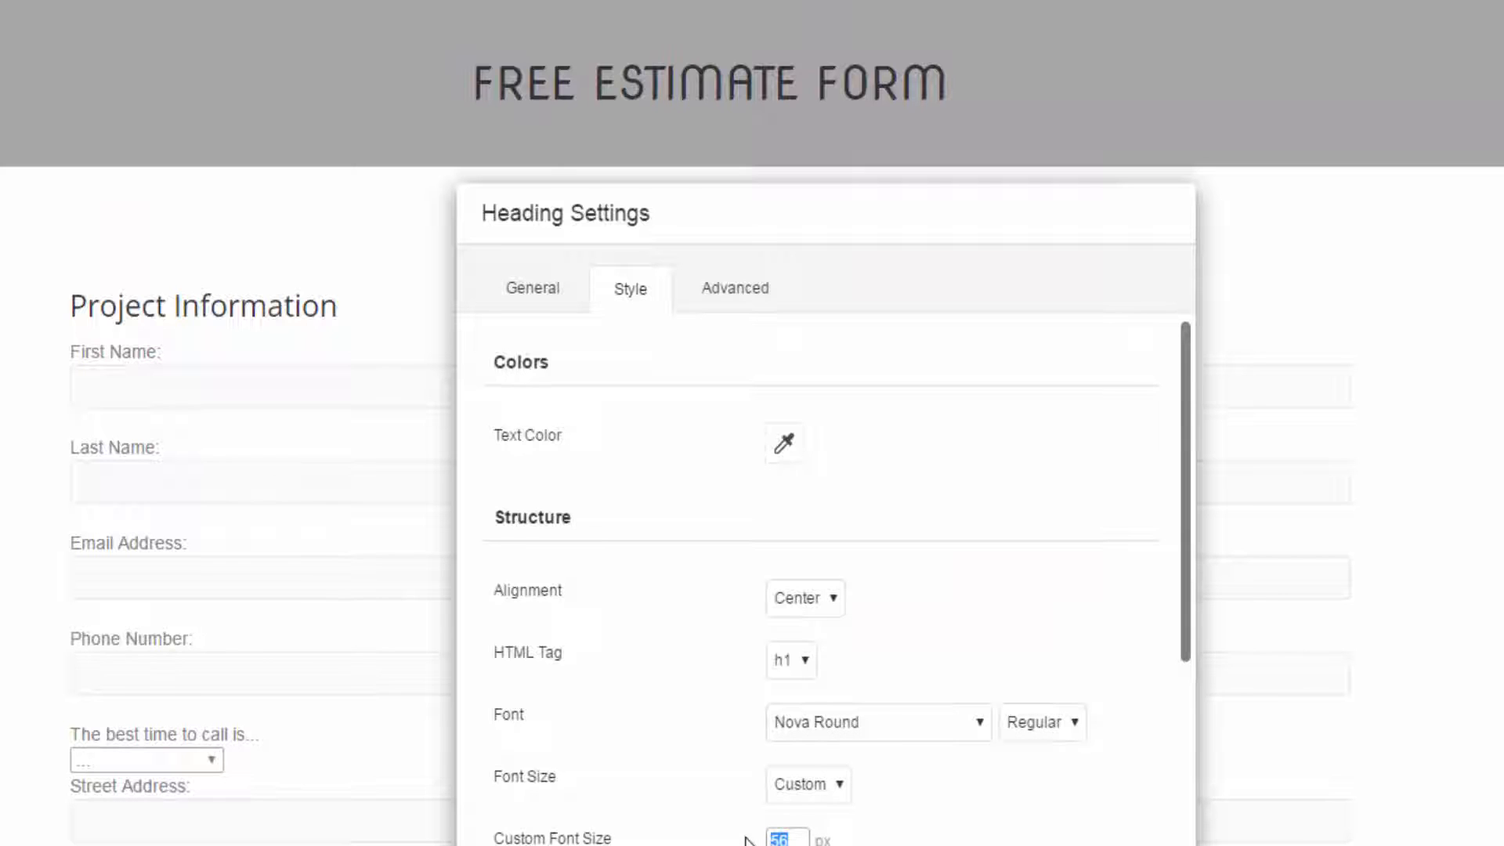
type("65")
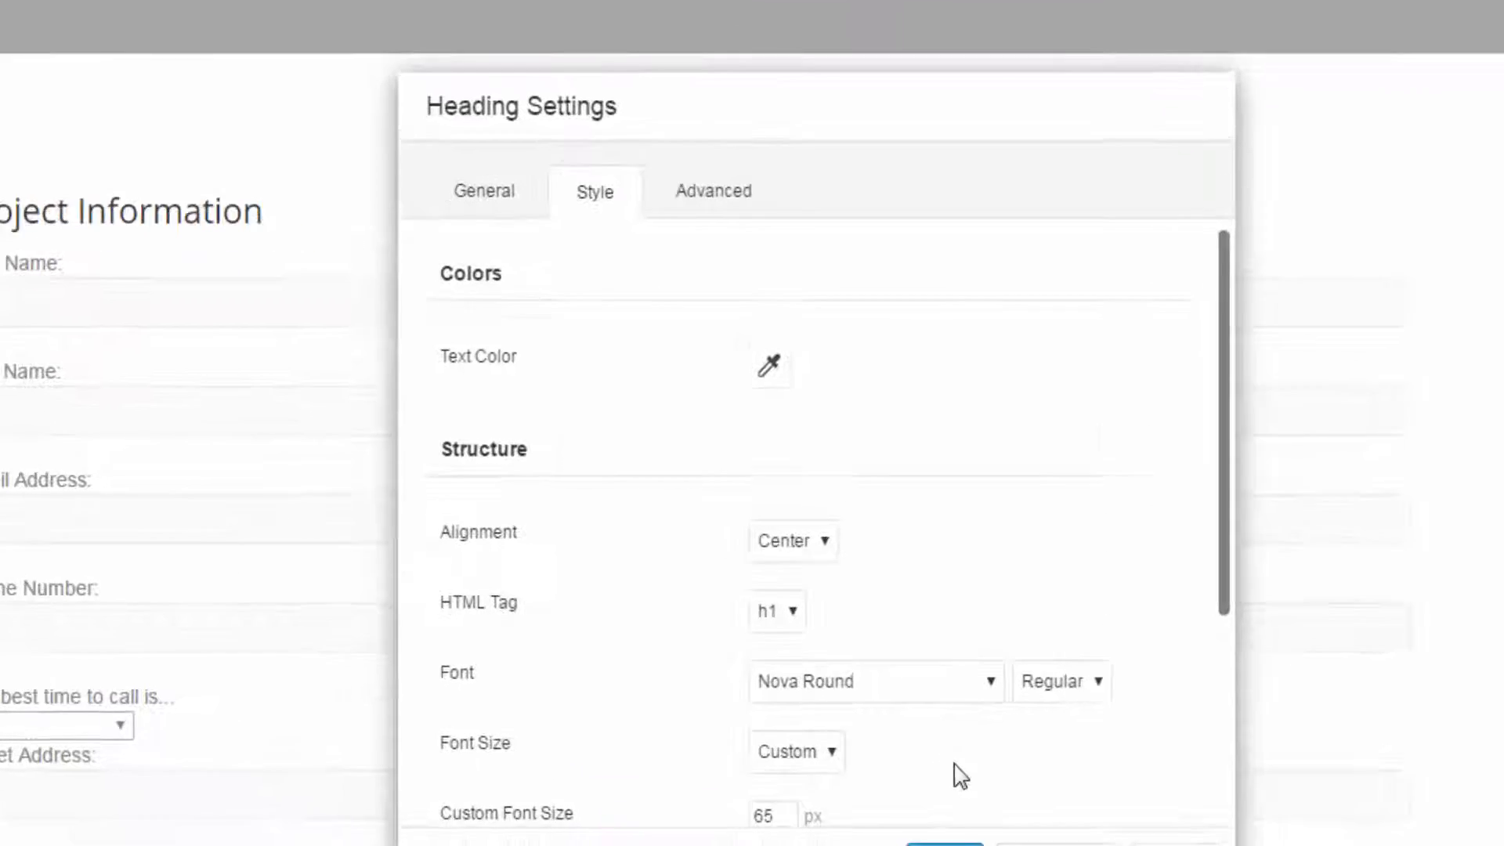
scroll(903, 639, "down", 5)
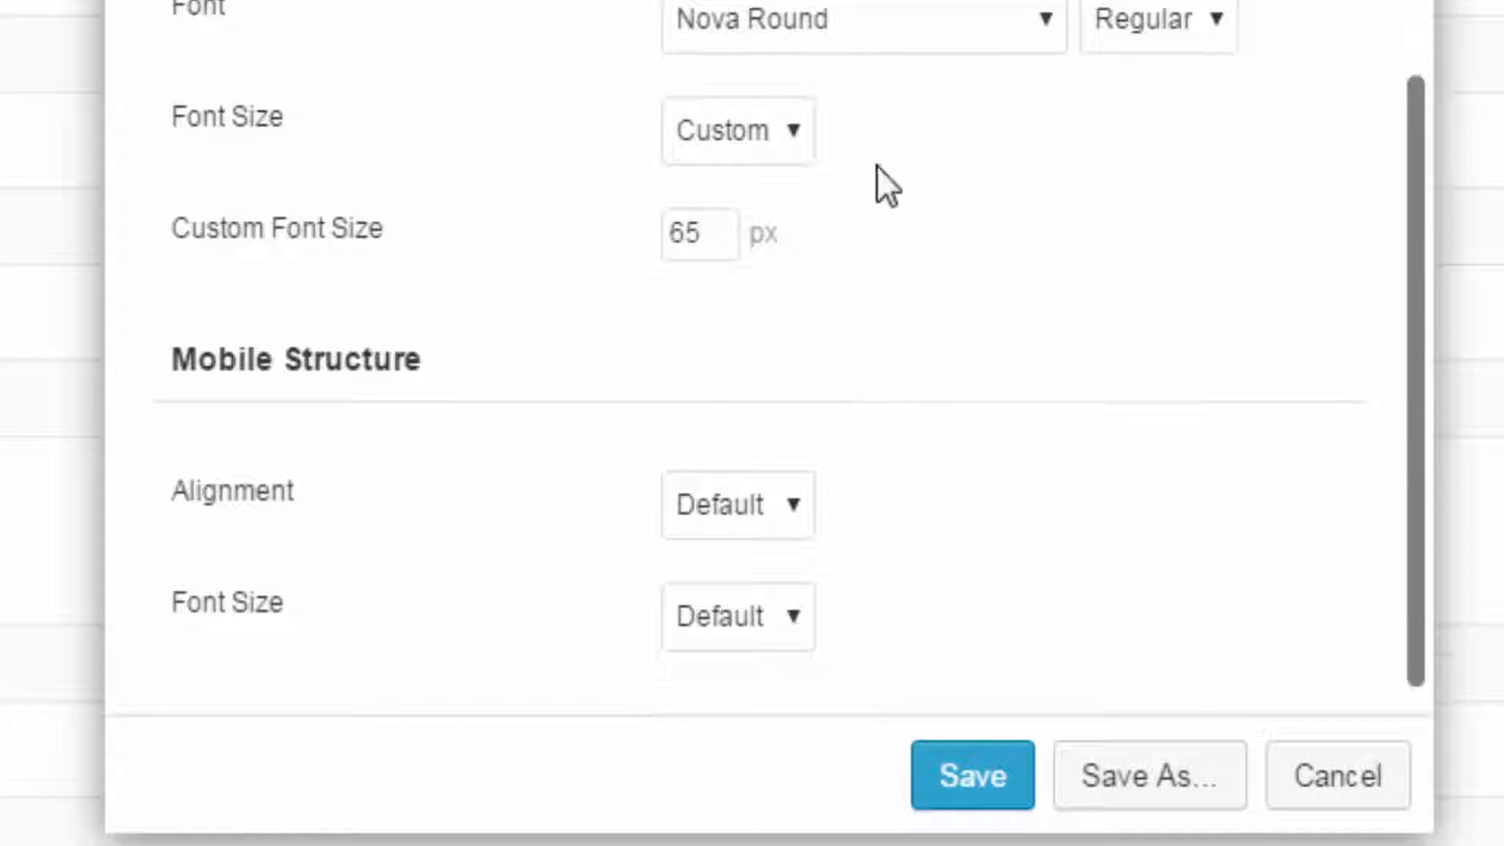
left_click(871, 33)
left_click_drag(1044, 503, 997, 128)
left_click(753, 144)
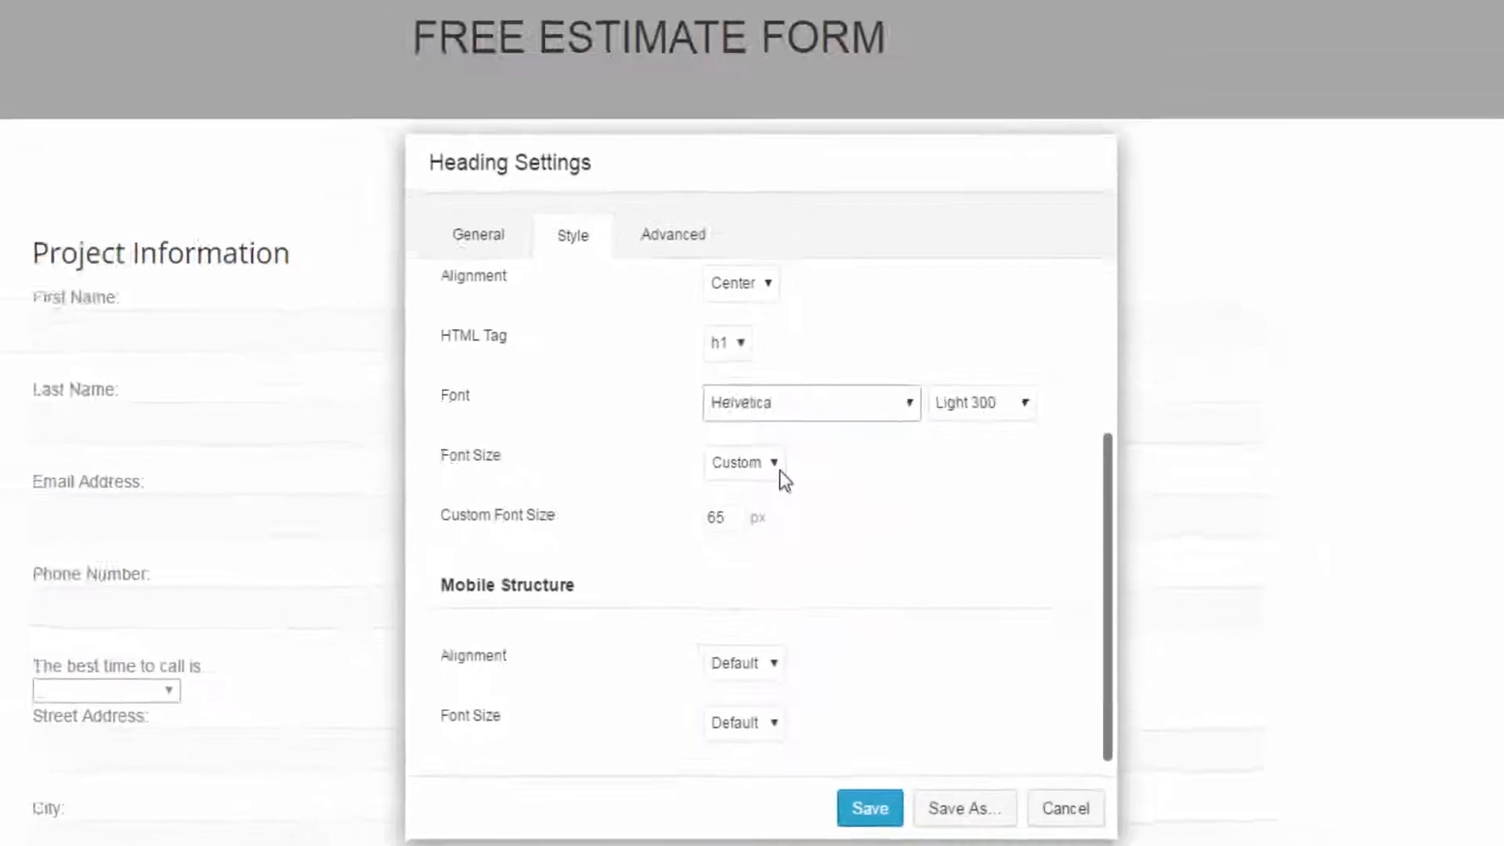
left_click(866, 810)
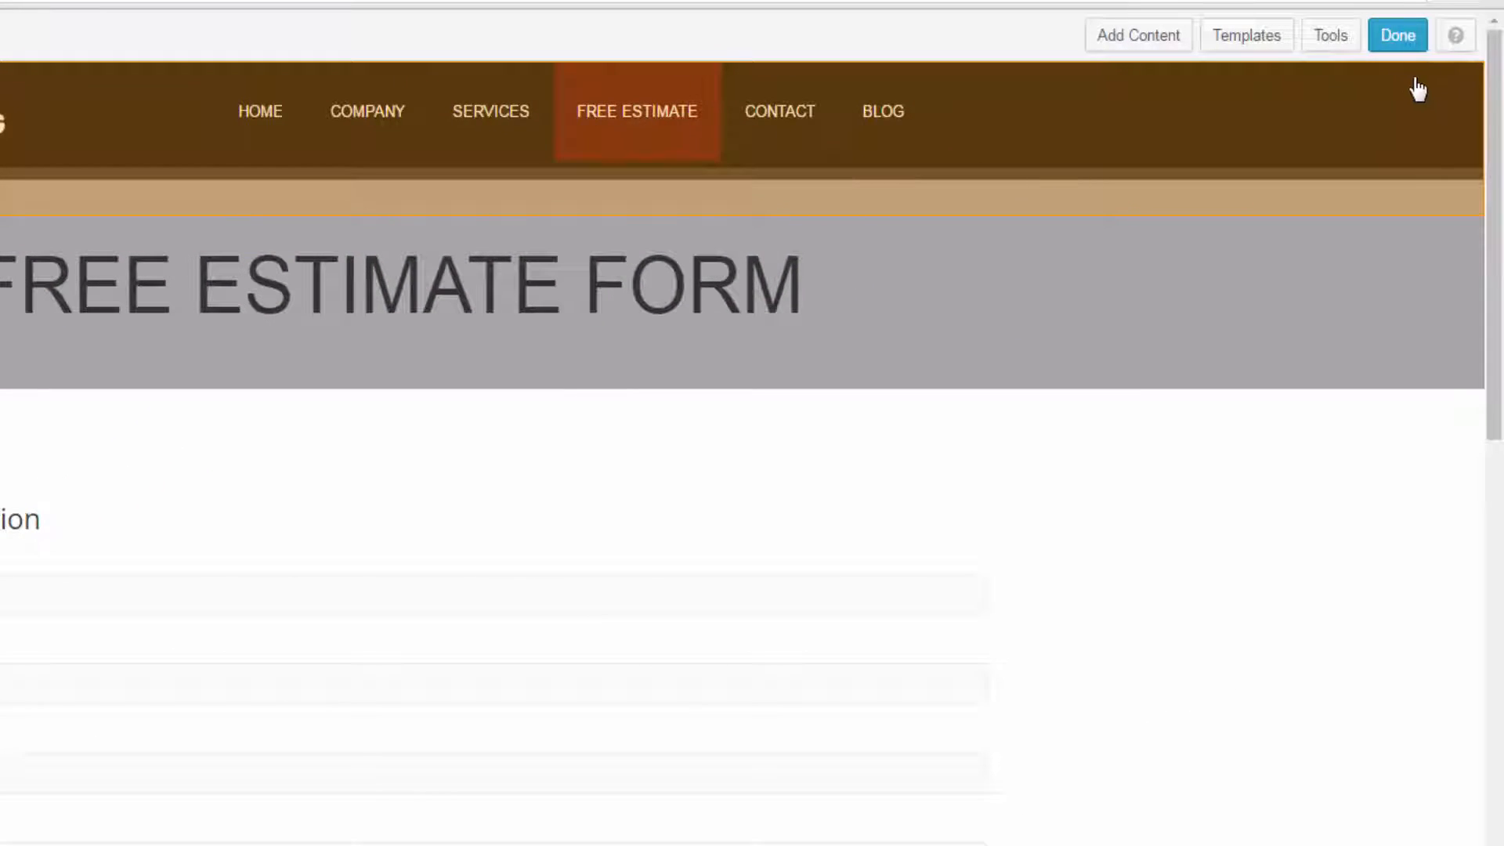
- Finish editing the Free Estimate page and publish the changes
left_click(1398, 39)
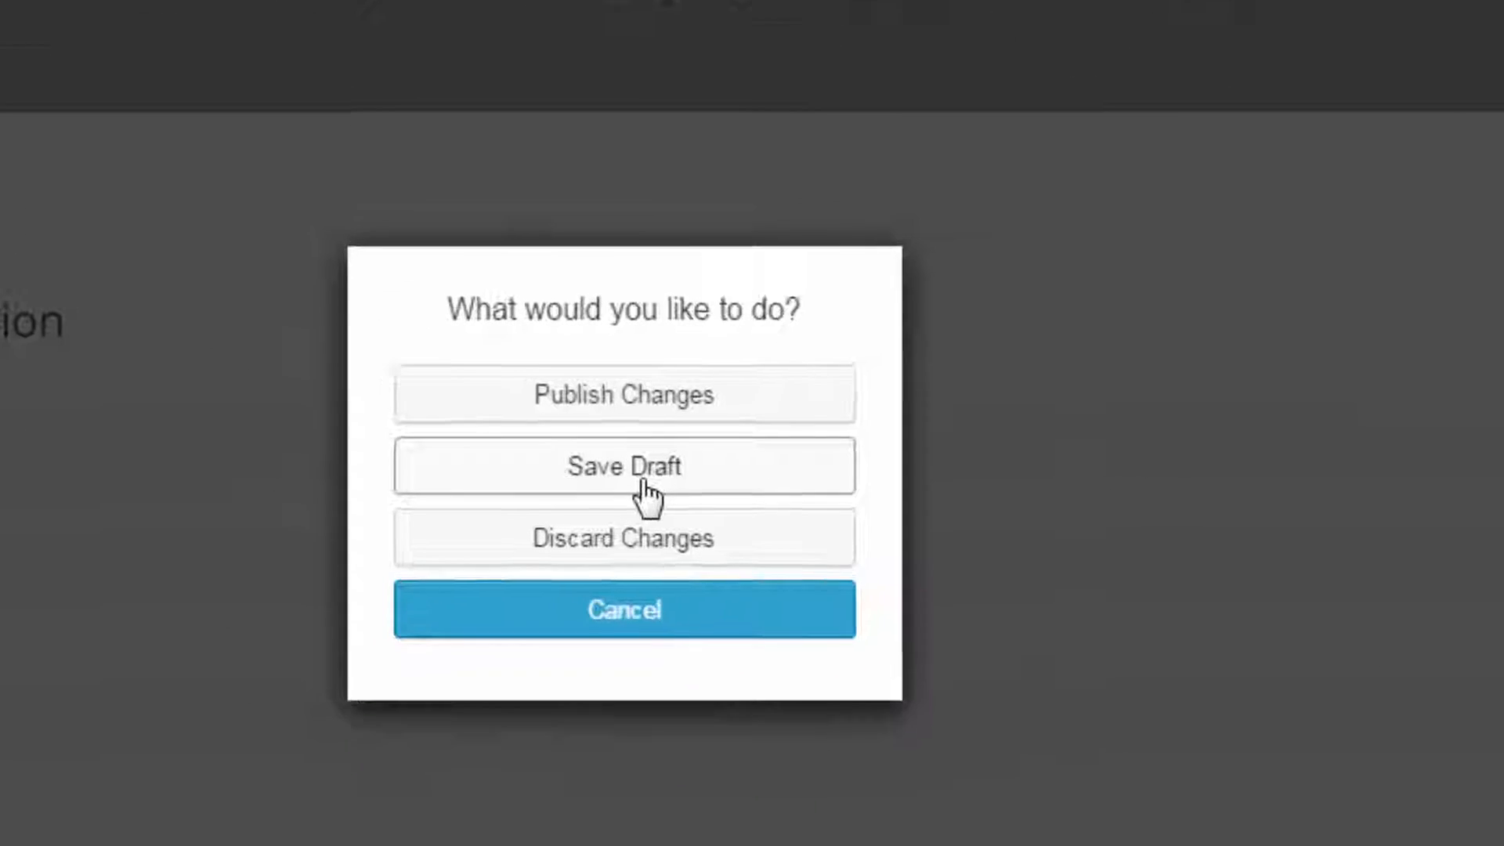
left_click(664, 401)
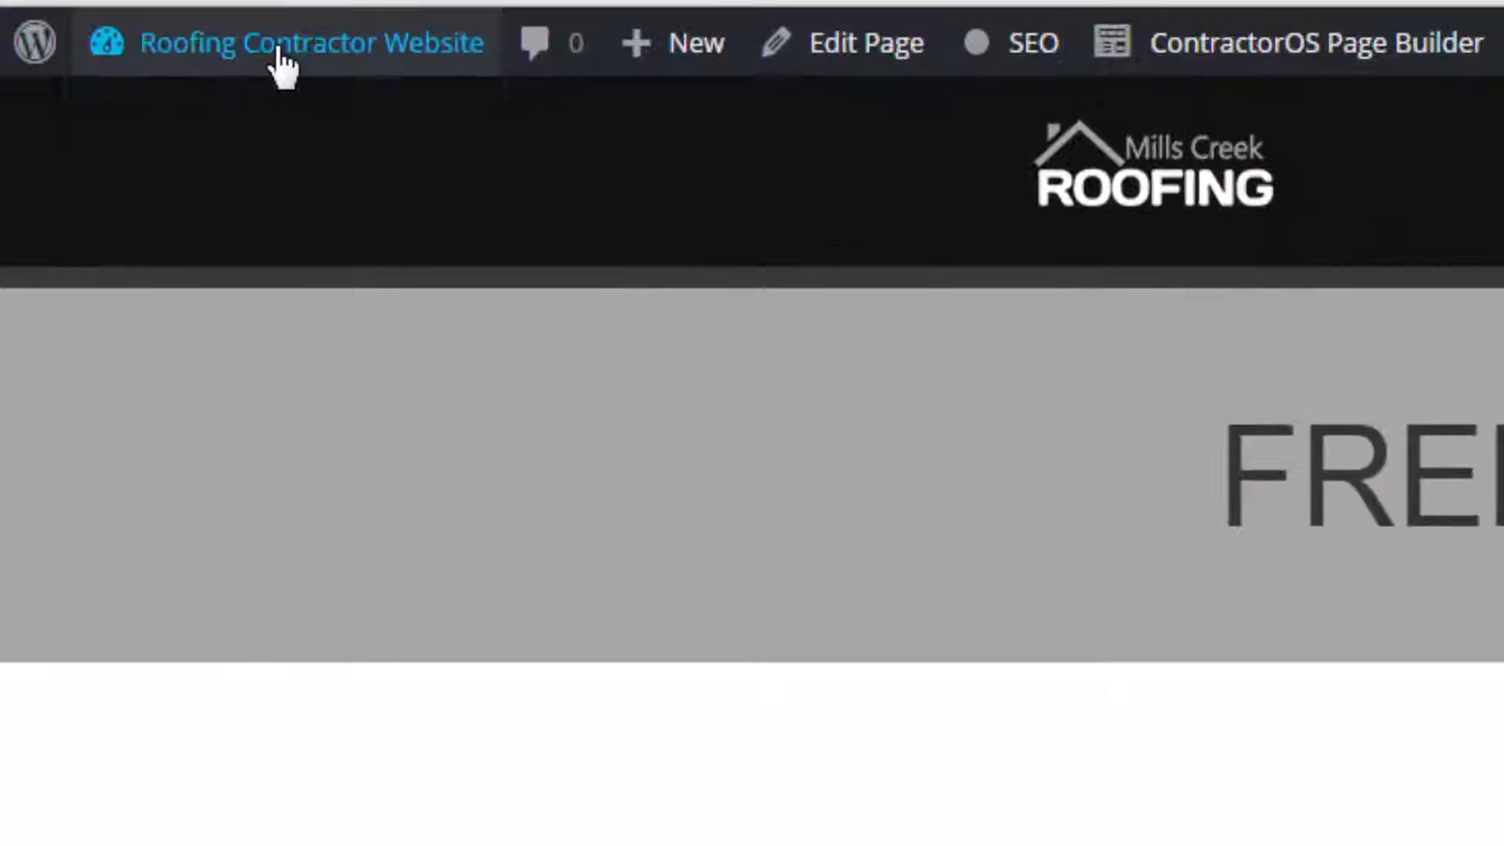
- Go to the WordPress dashboard and return from it to the live site's home page
mouse_move(278, 61)
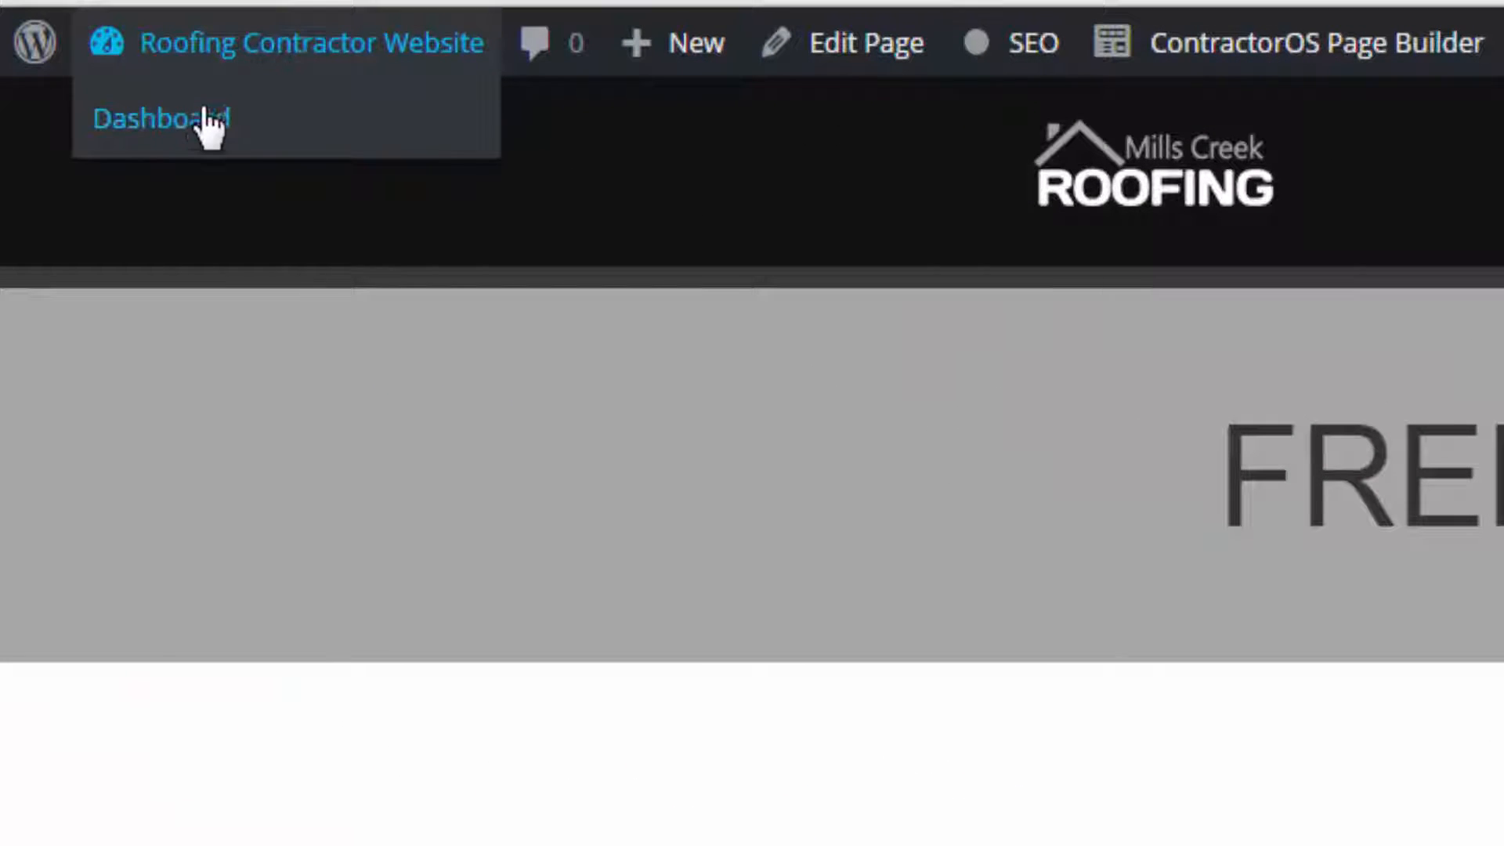
left_click(196, 117)
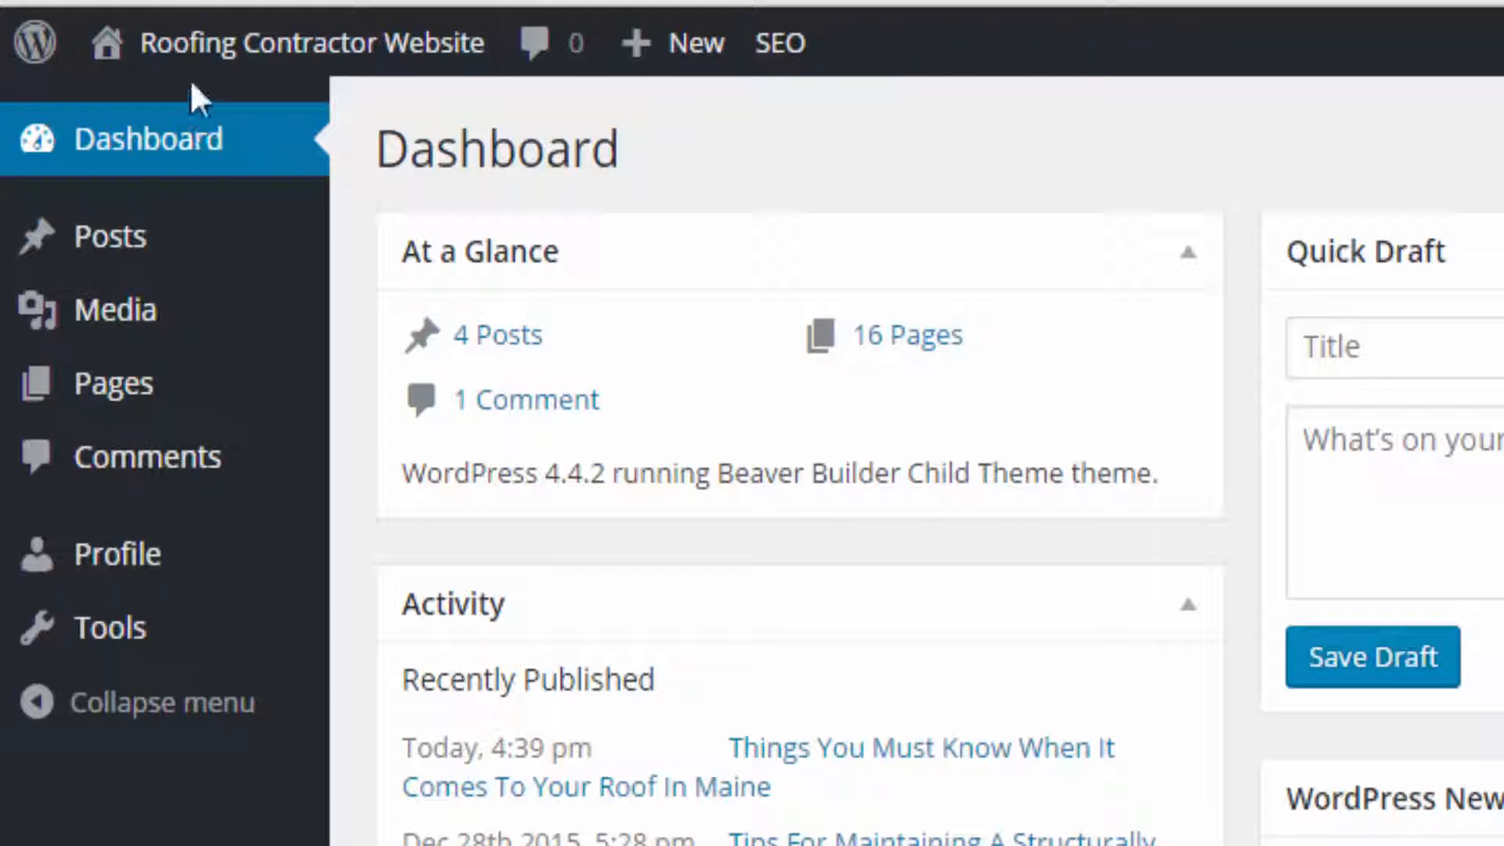
mouse_move(191, 52)
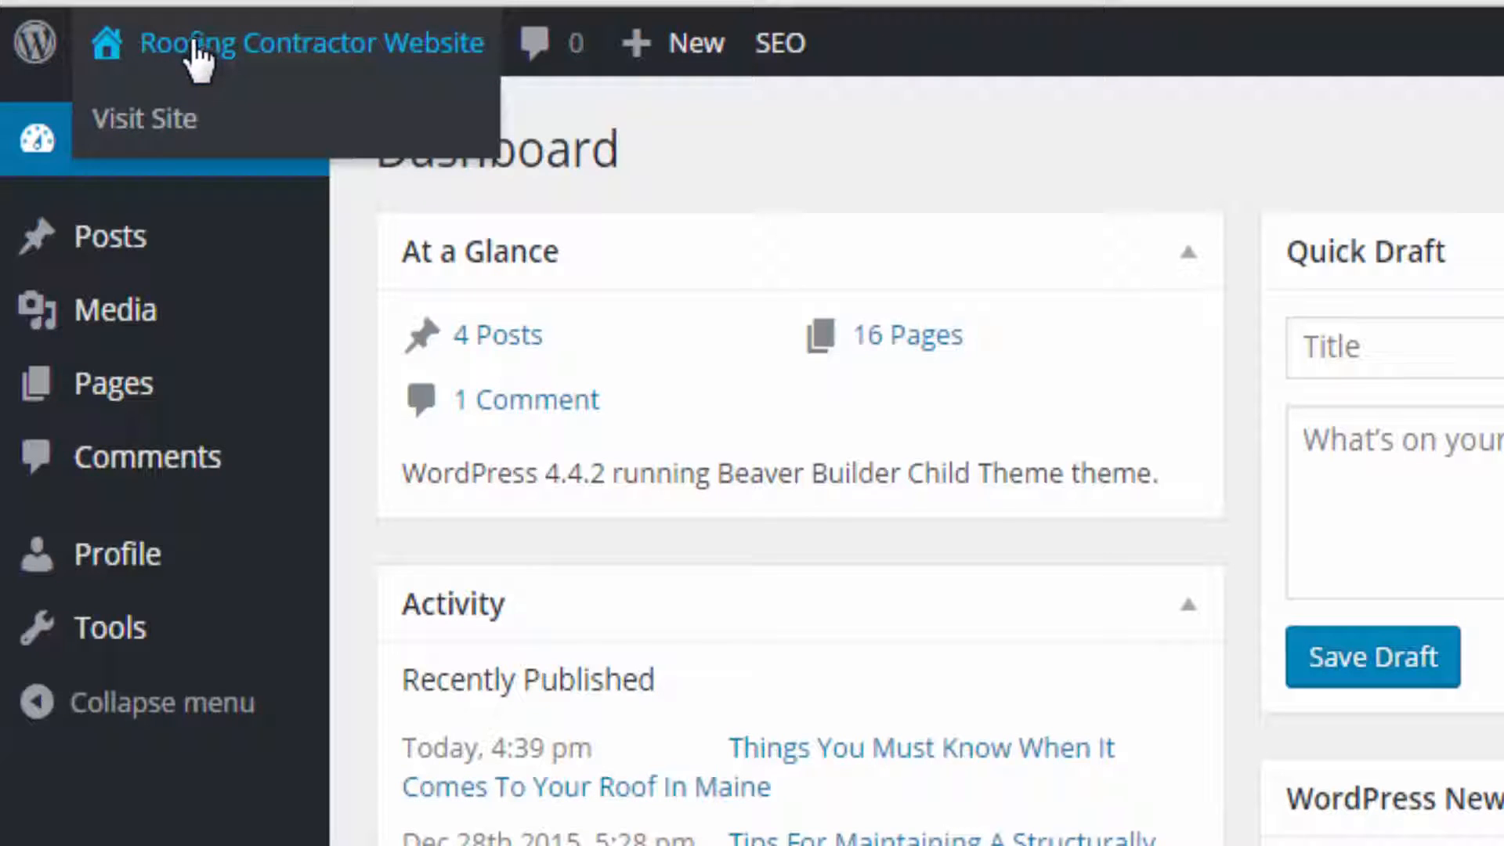
left_click(157, 124)
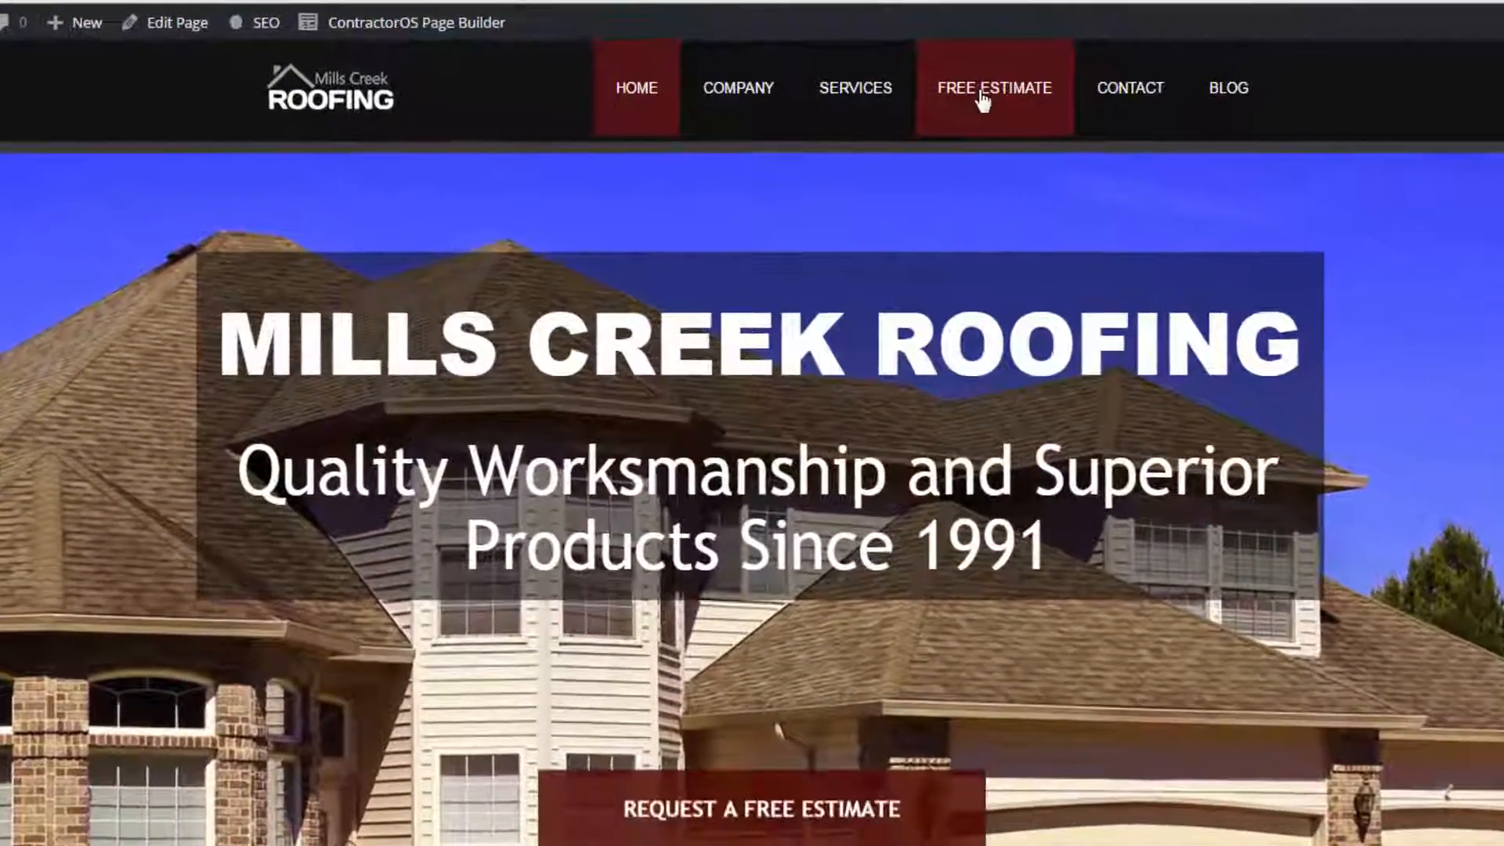
- Open the live Free Estimate page and look over its published heading row and form
left_click(982, 98)
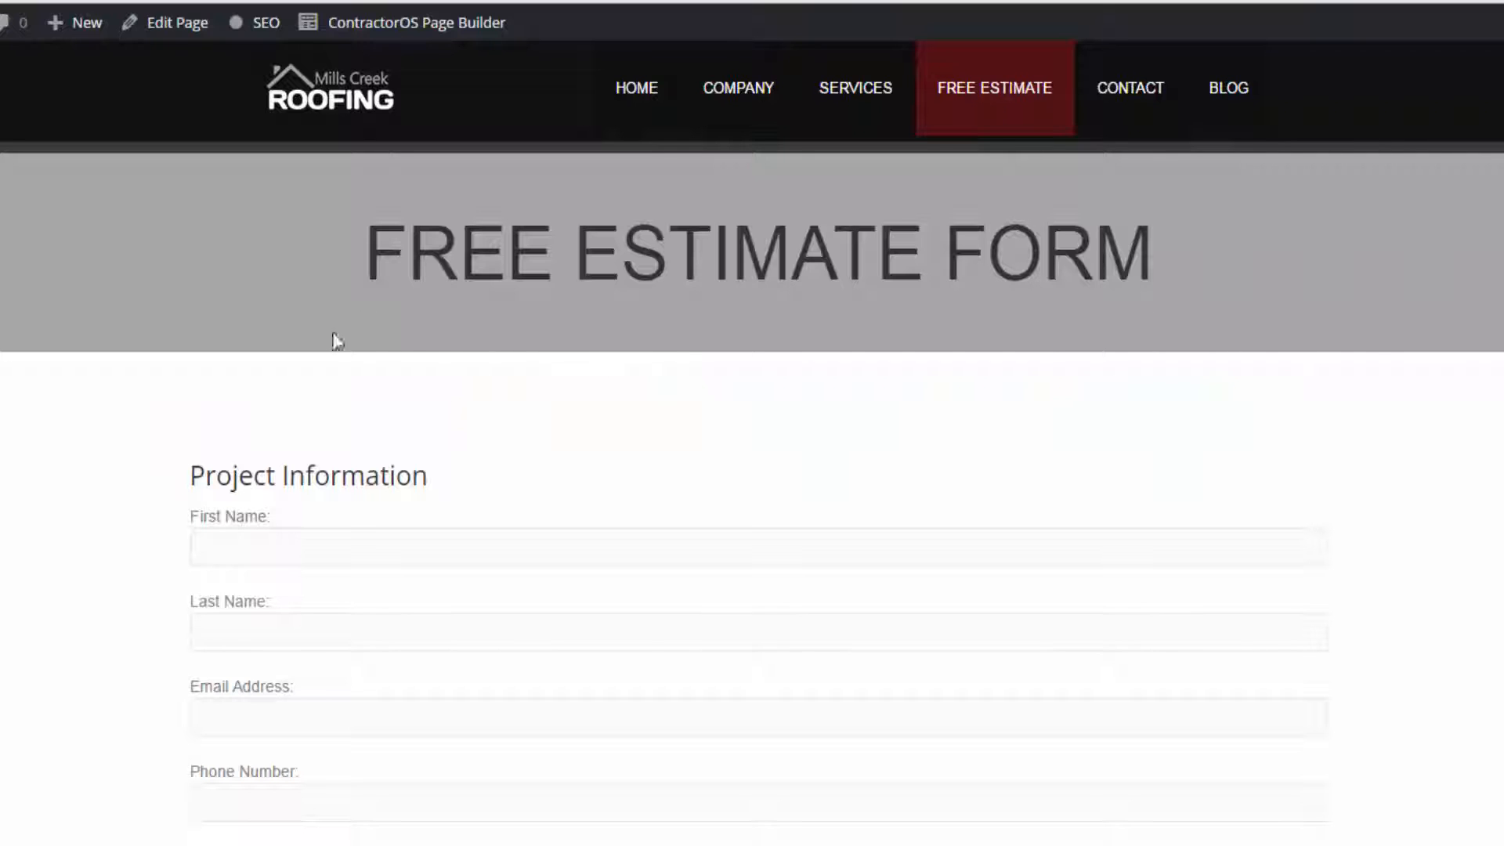
scroll(682, 252, "down", 3)
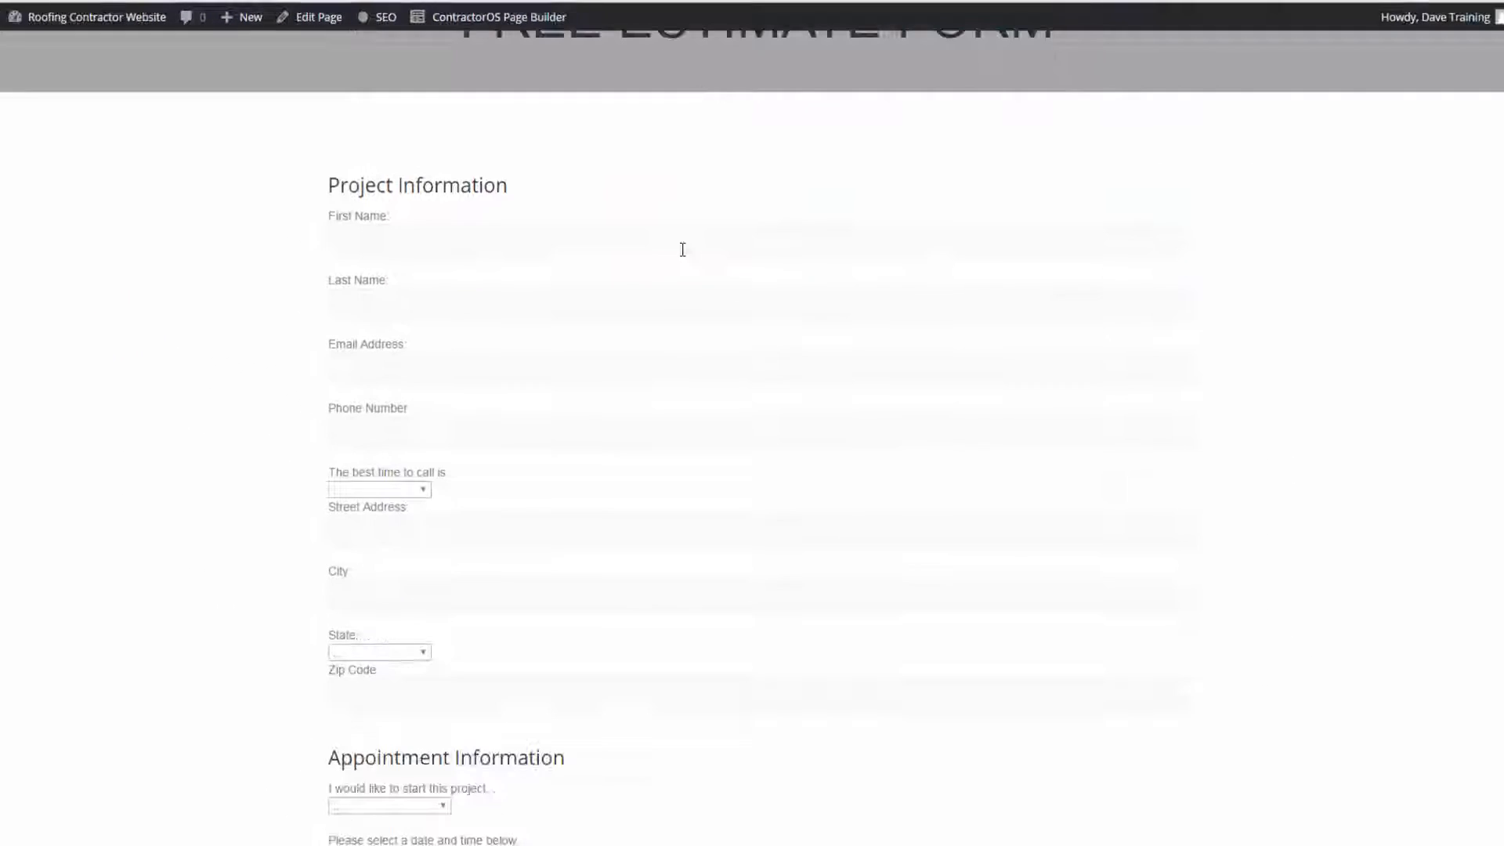
scroll(682, 249, "up", 3)
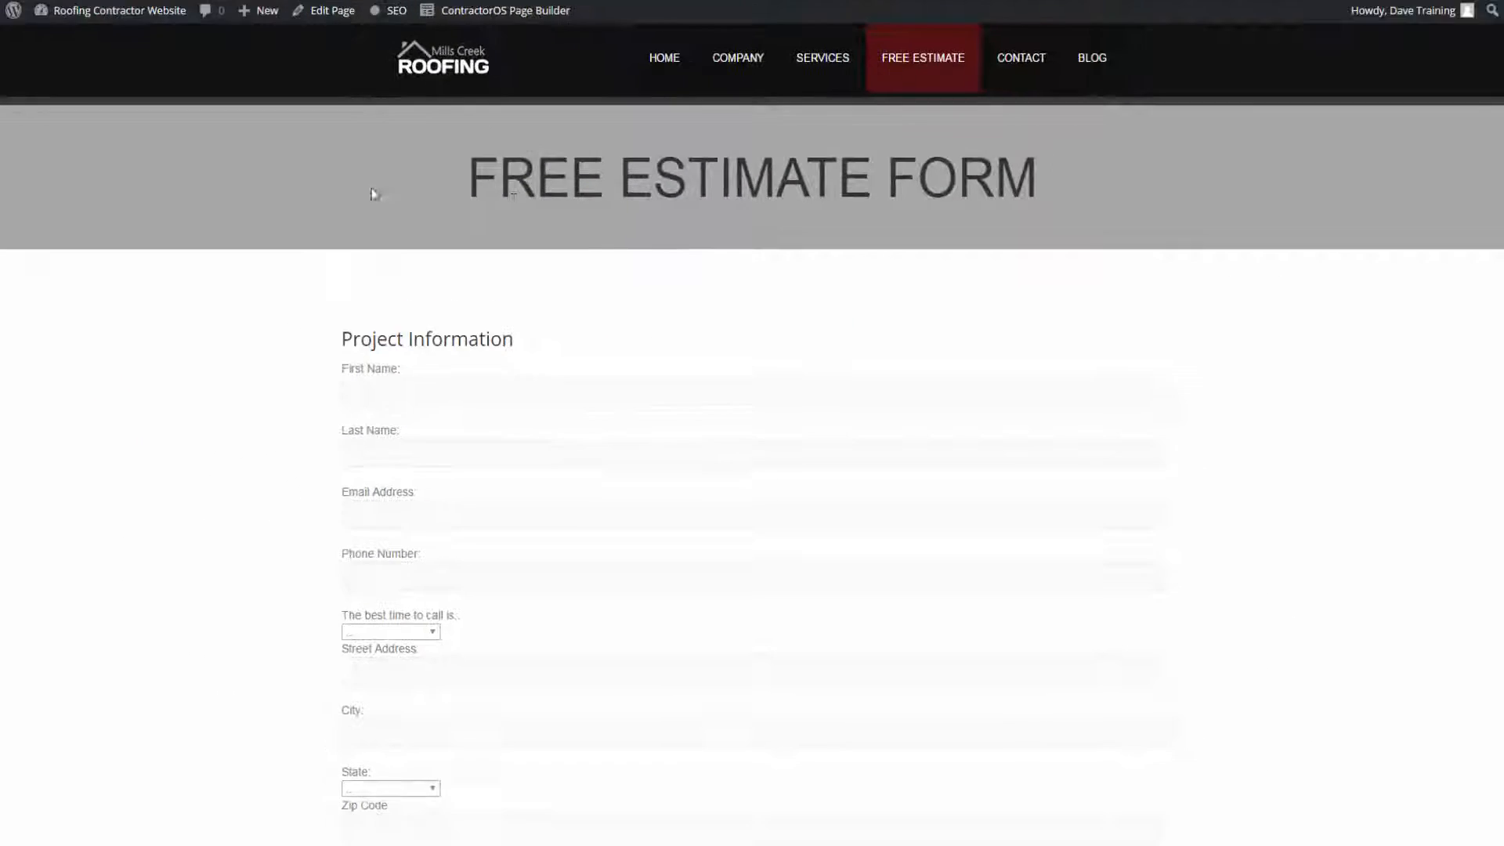